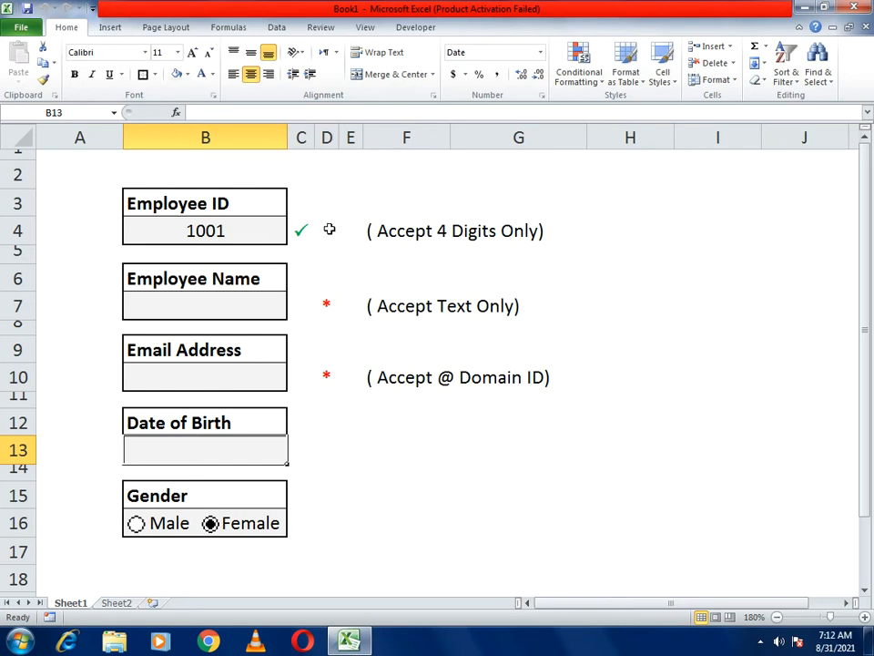
- Test the Employee ID with acd and 123, both rejected, then enter 1002
{"action": "left_click", "coordinate": [245, 233]}
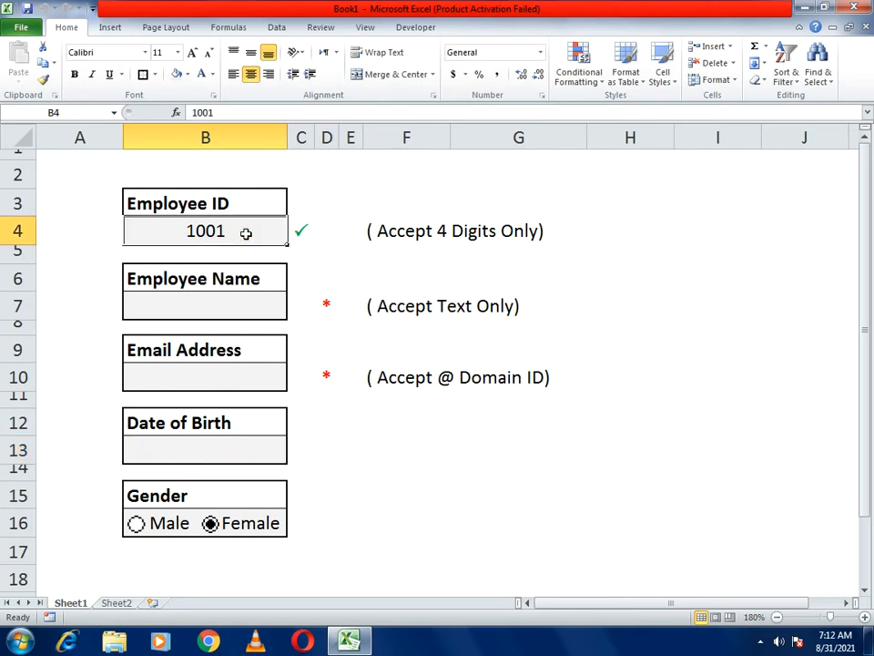
{"action": "type", "text": "acd"}
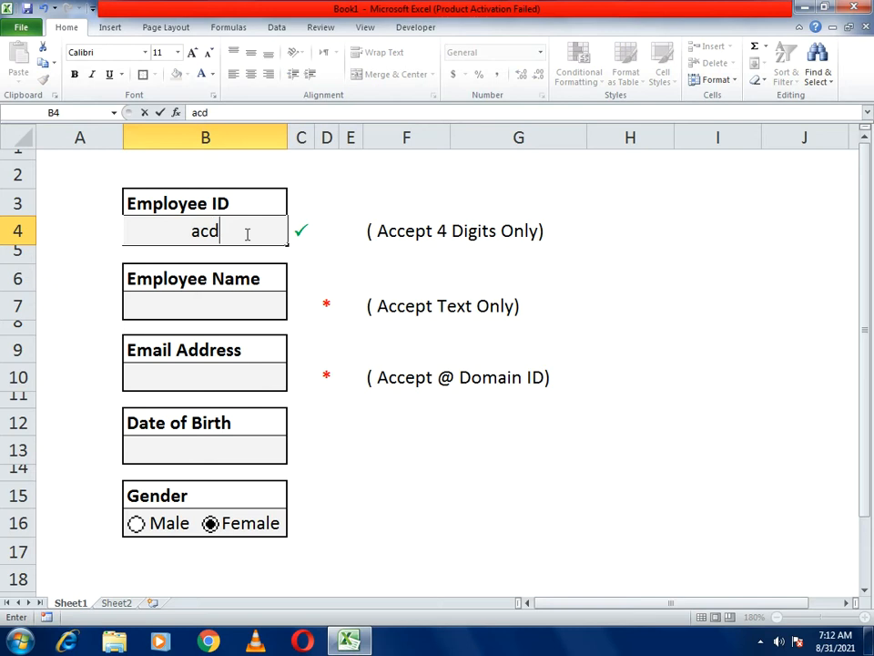
{"action": "key", "text": "Return"}
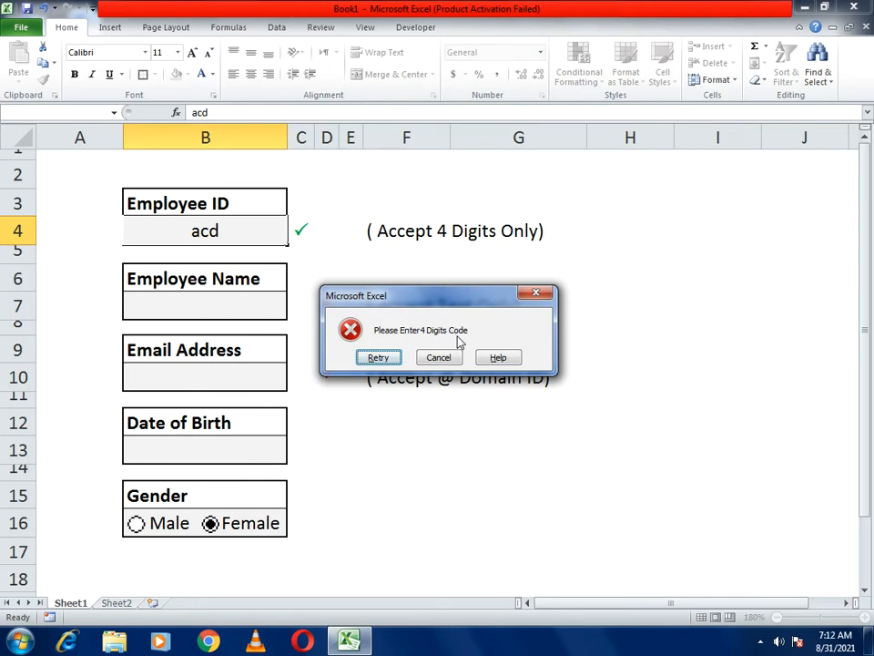
{"action": "left_click", "coordinate": [535, 295]}
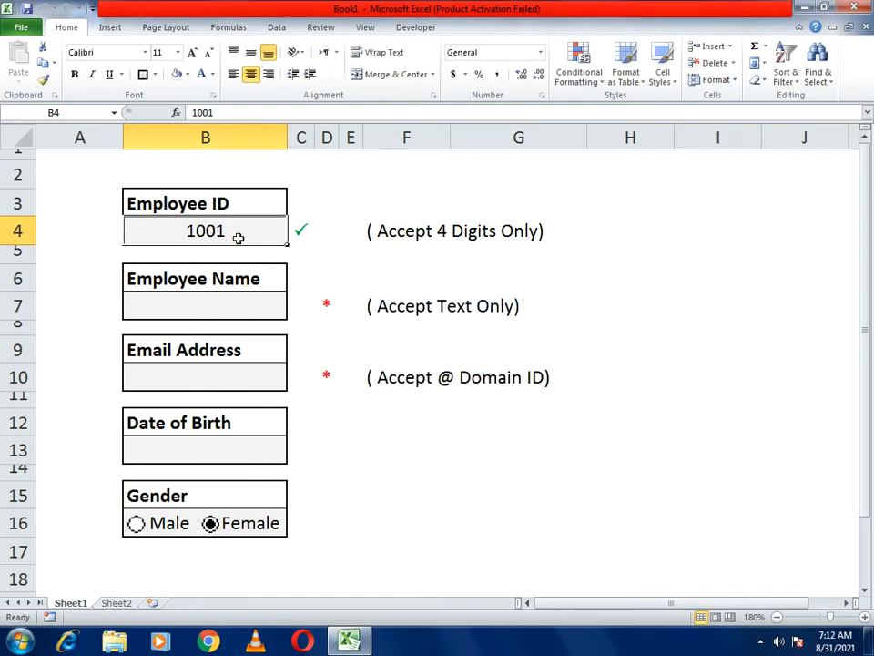
{"action": "type", "text": "123"}
{"action": "key", "text": "Return"}
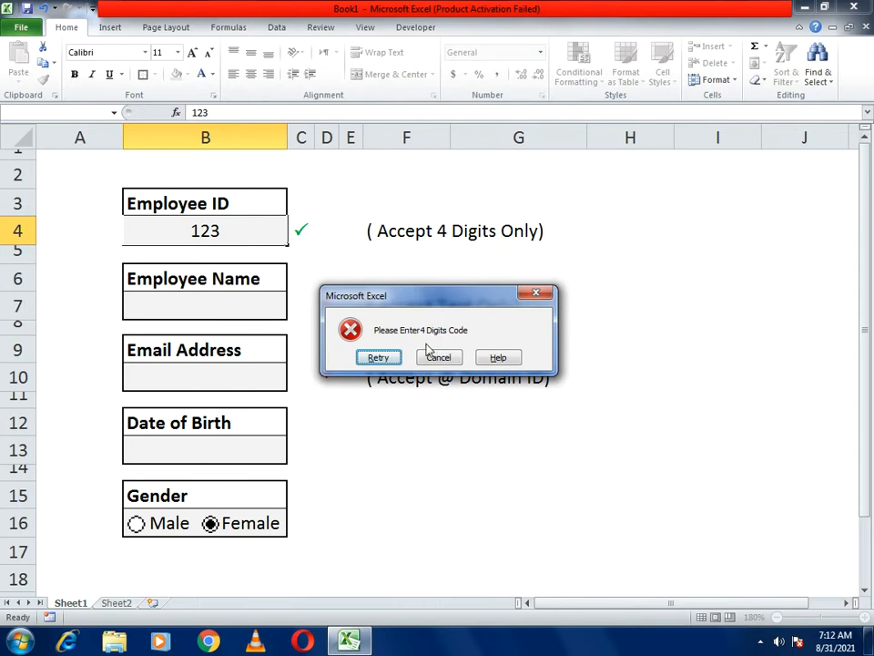
{"action": "left_click", "coordinate": [536, 293]}
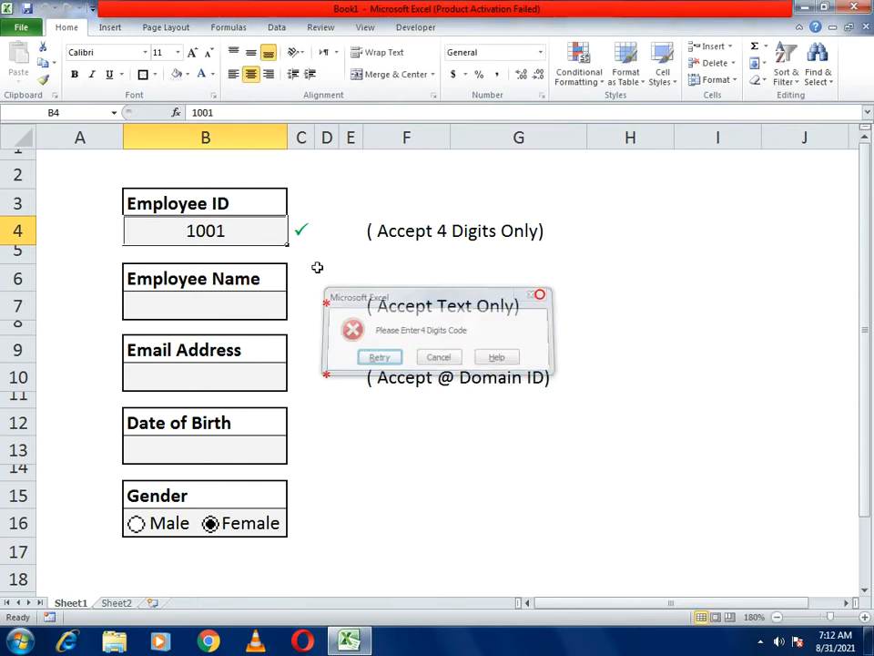
{"action": "type", "text": "1002"}
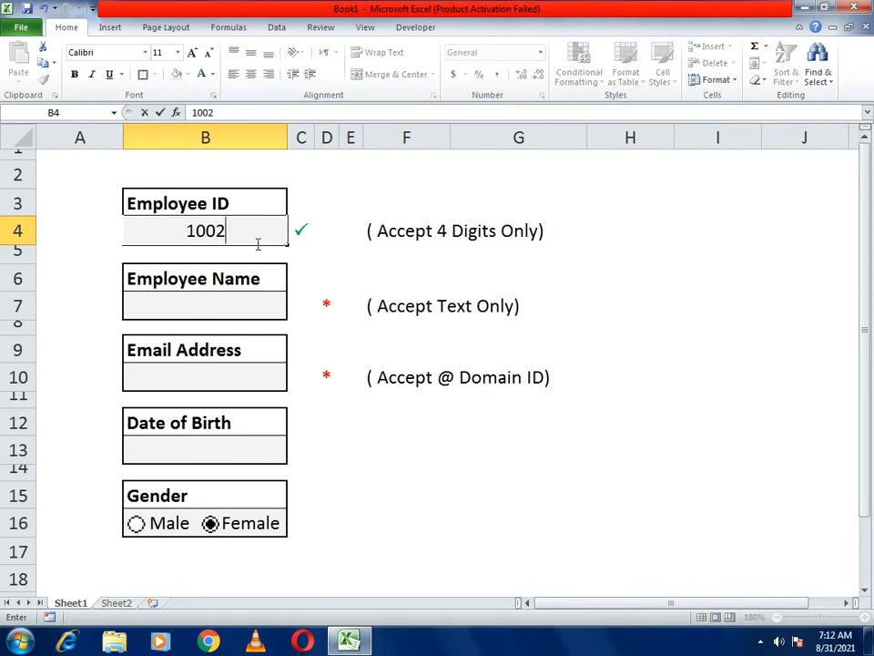
{"action": "key", "text": "Return"}
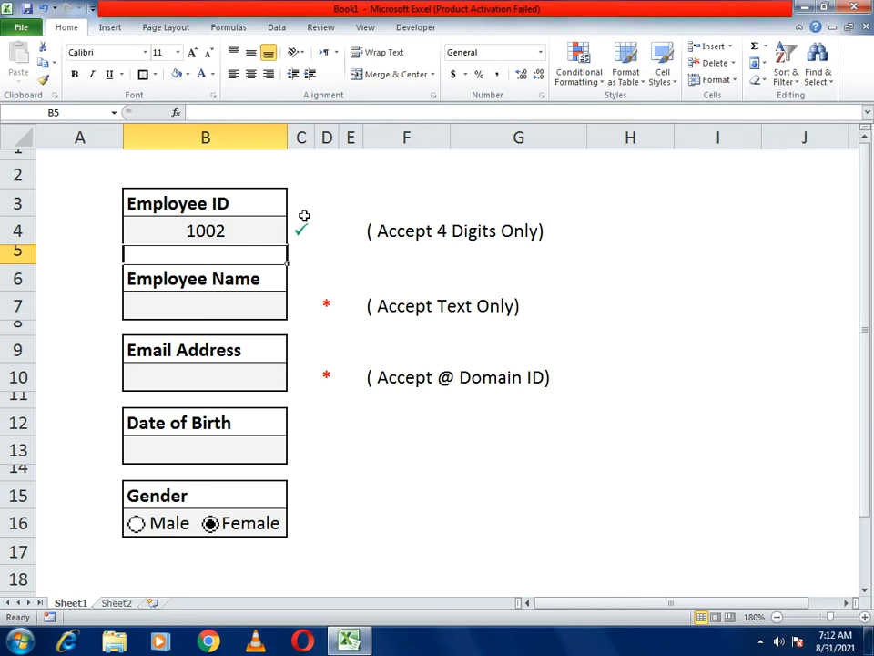
- Clear the Employee ID and replace it with 1005
{"action": "left_click", "coordinate": [210, 225]}
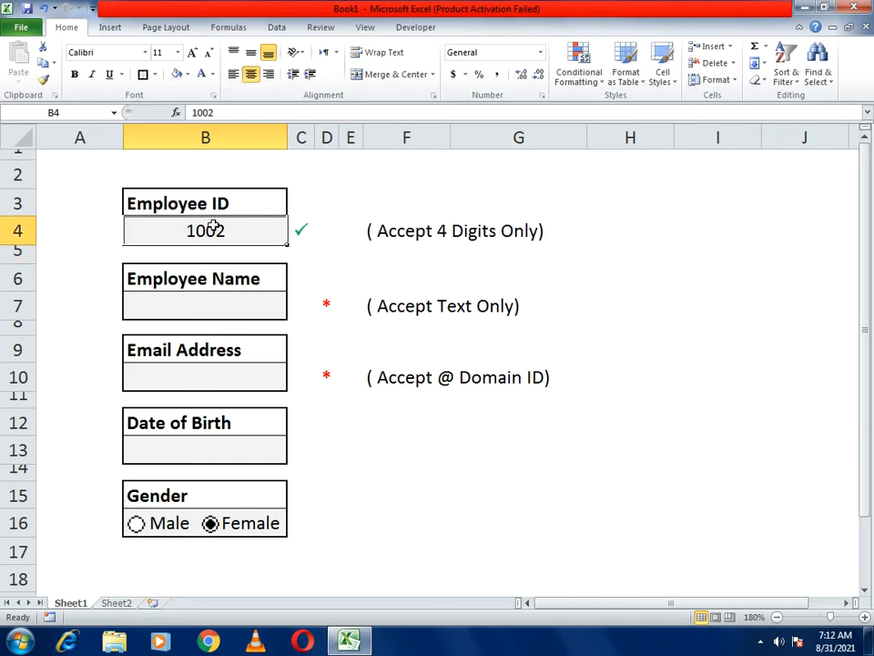
{"action": "key", "text": "Delete"}
{"action": "key", "text": "Return"}
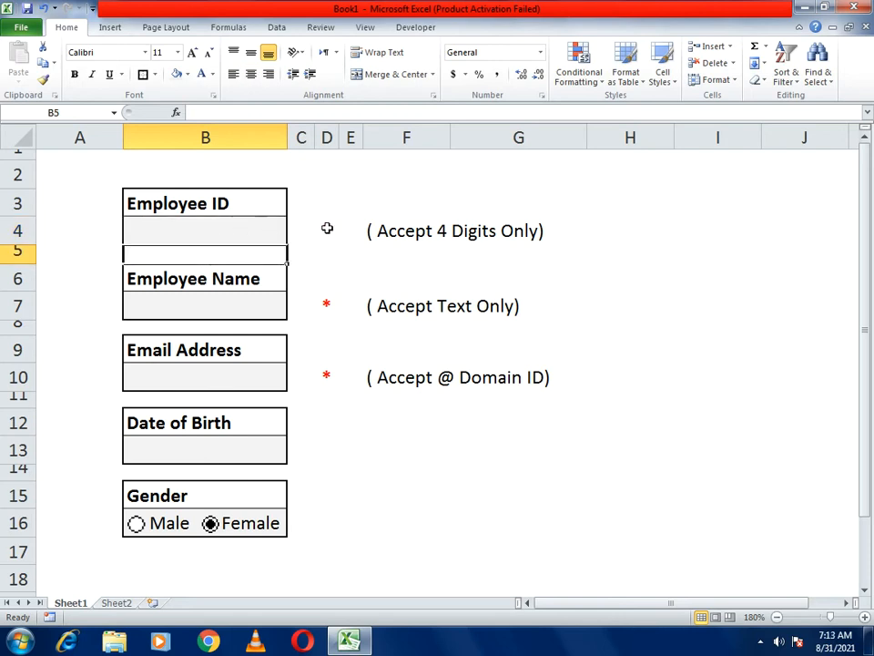
{"action": "left_click", "coordinate": [247, 233]}
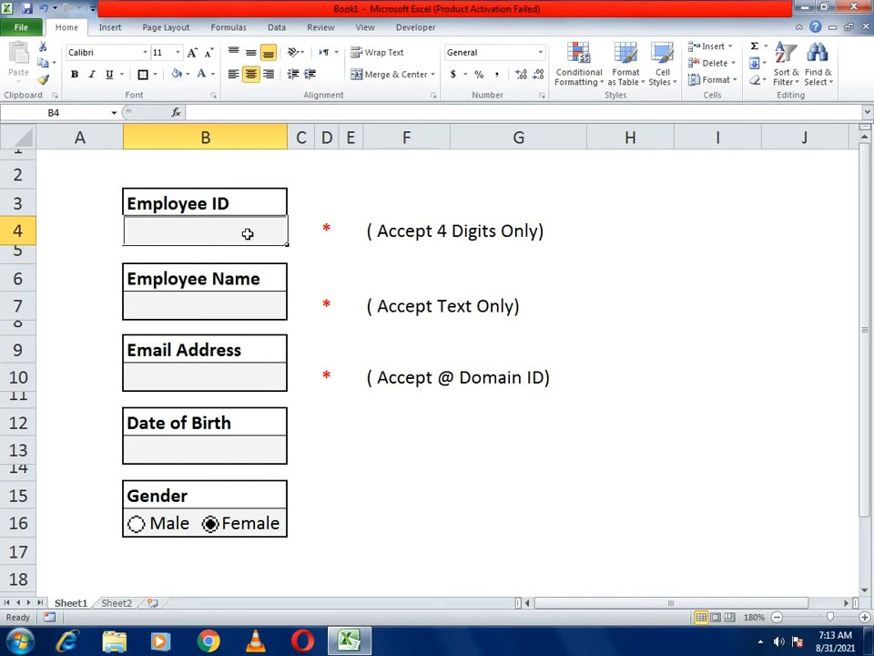
{"action": "type", "text": "1005"}
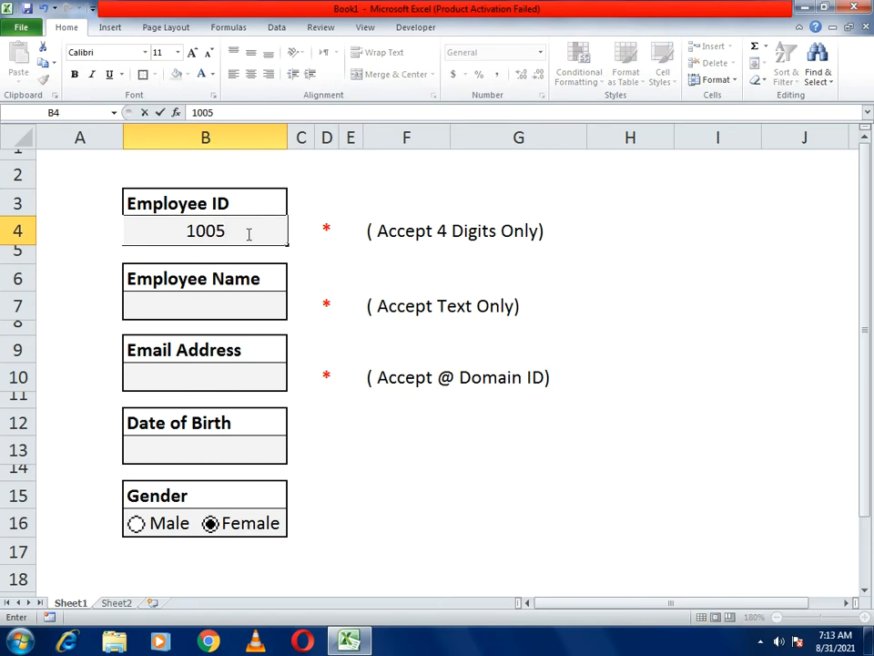
{"action": "key", "text": "Return"}
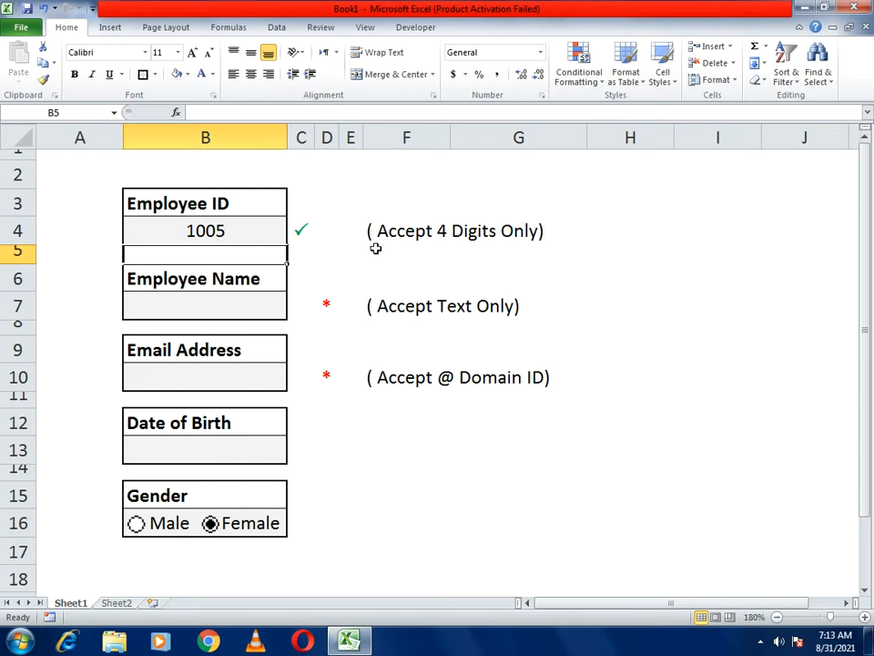
{"action": "left_click", "coordinate": [212, 311]}
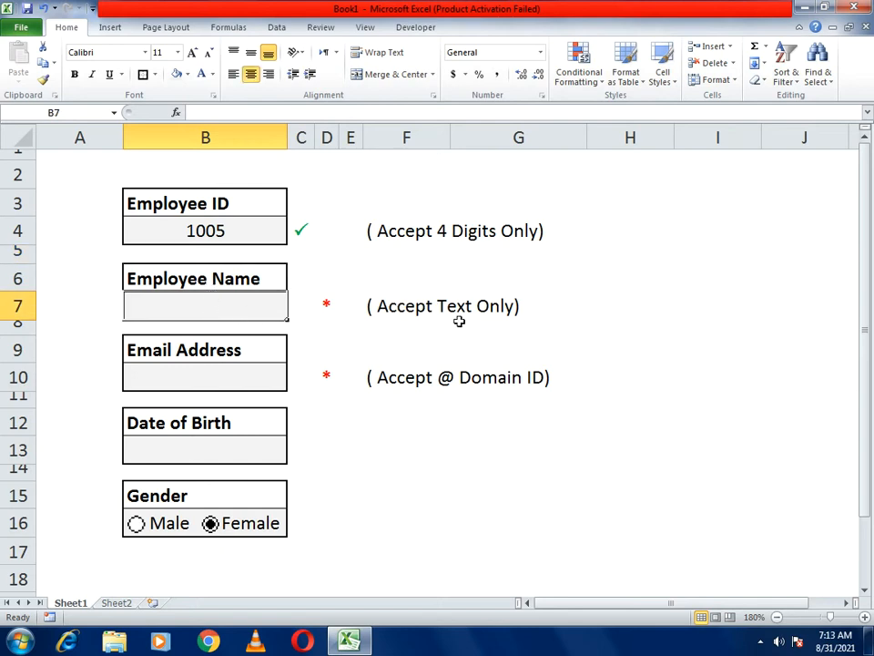
- Try 1234 as the Employee Name, retry after the error, and enter Smith
{"action": "left_click", "coordinate": [244, 307]}
{"action": "left_click", "coordinate": [253, 304]}
{"action": "type", "text": "1234"}
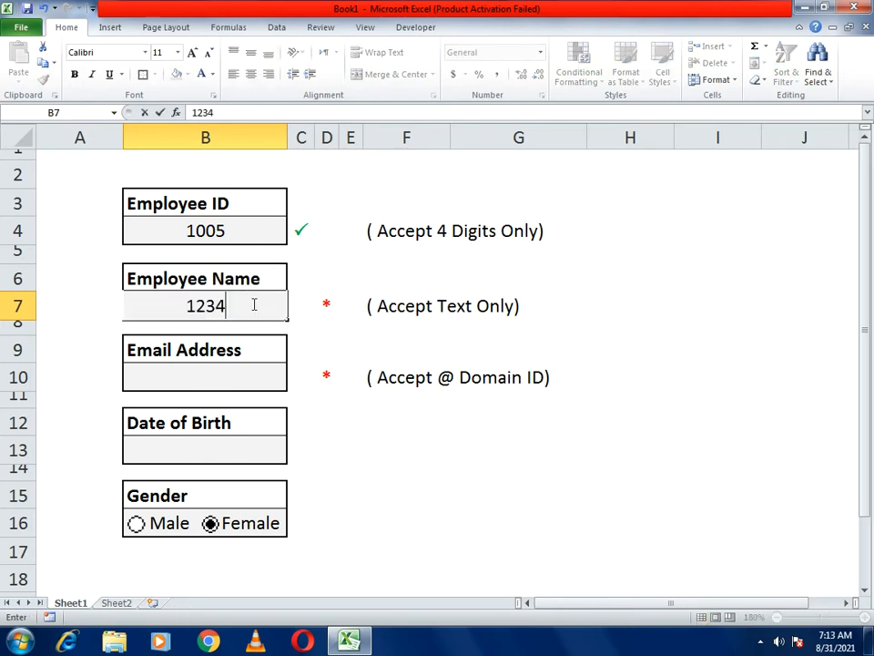
{"action": "key", "text": "Return"}
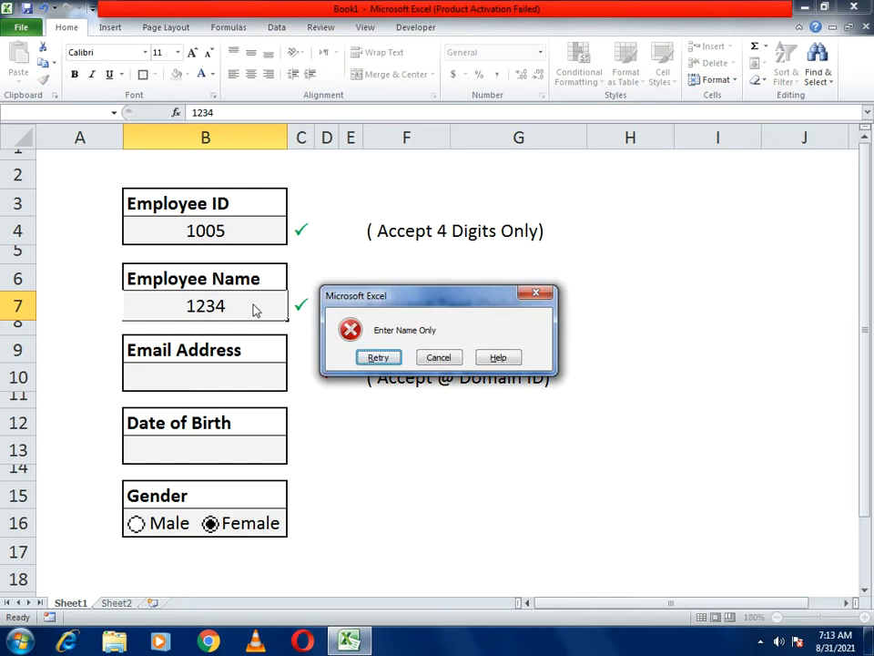
{"action": "left_click", "coordinate": [397, 358]}
{"action": "type", "text": "Smith"}
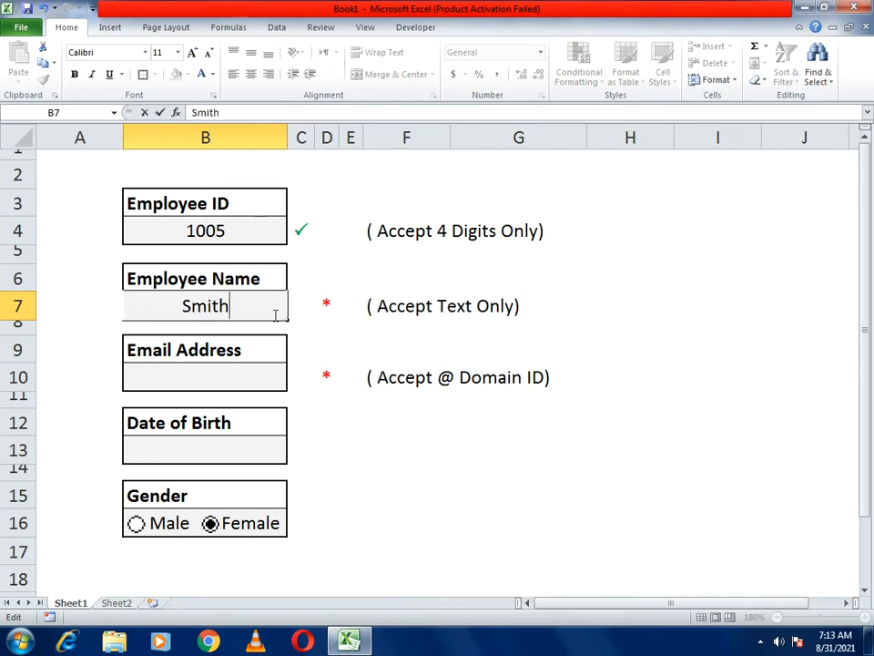
{"action": "key", "text": "Return"}
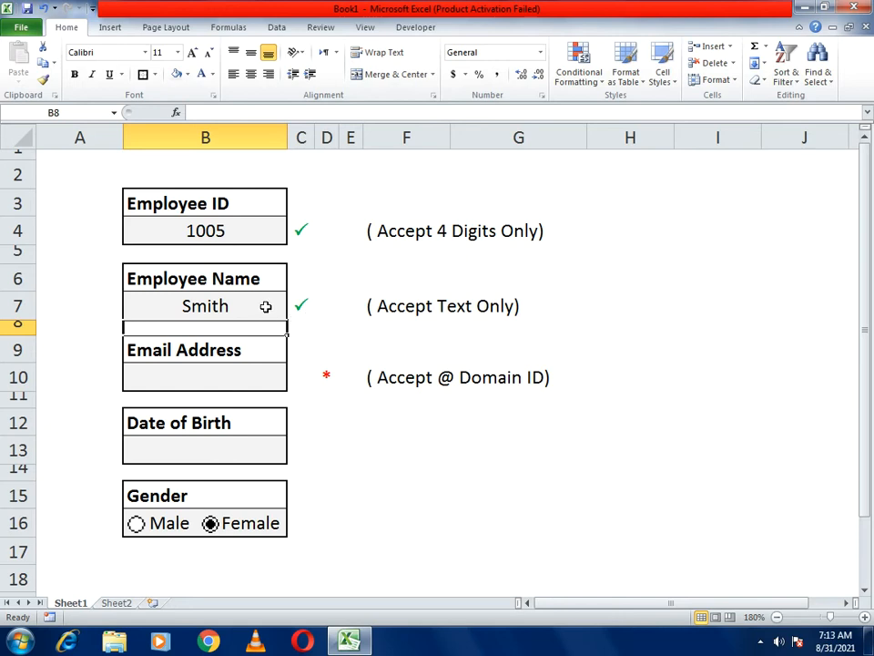
- Test the Email Address with 1234 and acd, then enter a valid yahoo.com address
{"action": "left_click", "coordinate": [170, 381]}
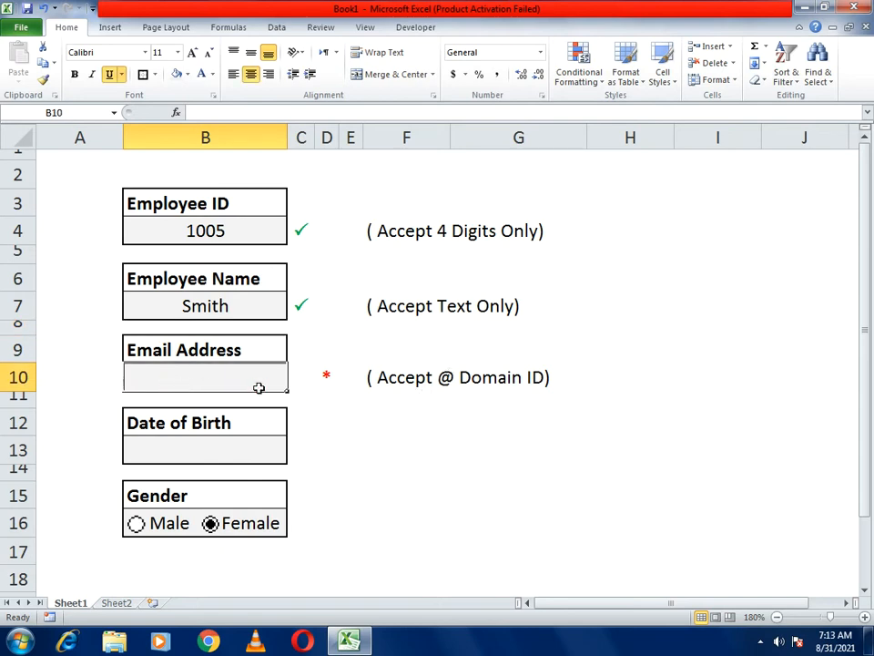
{"action": "type", "text": "1234"}
{"action": "key", "text": "Return"}
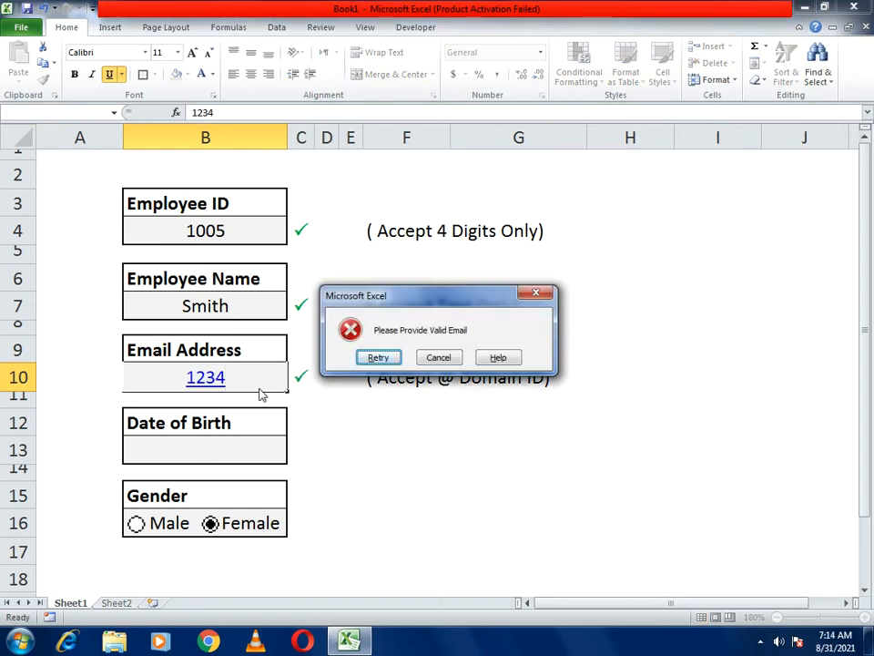
{"action": "left_click", "coordinate": [368, 357]}
{"action": "type", "text": "acd"}
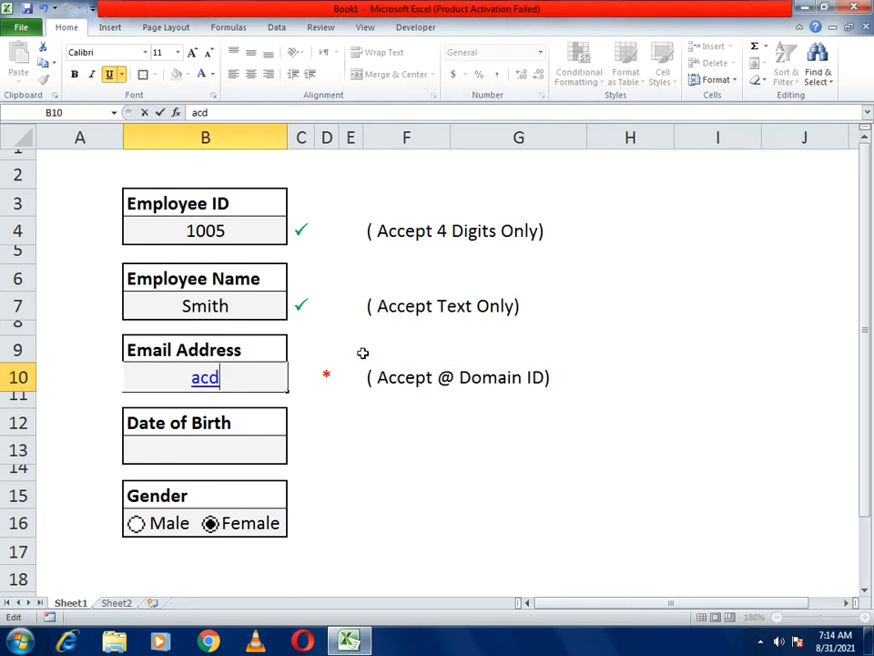
{"action": "key", "text": "Return"}
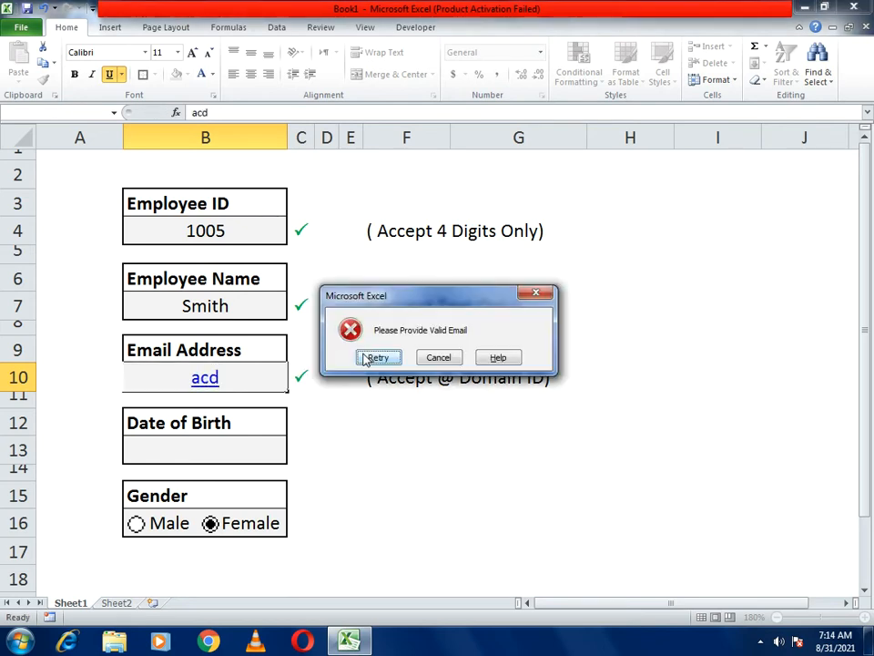
{"action": "left_click", "coordinate": [425, 360]}
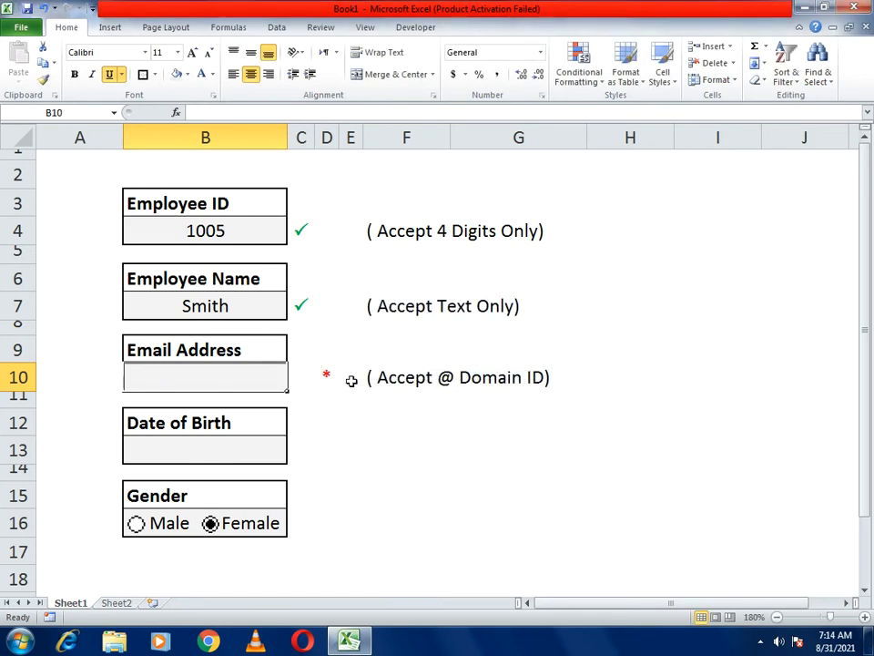
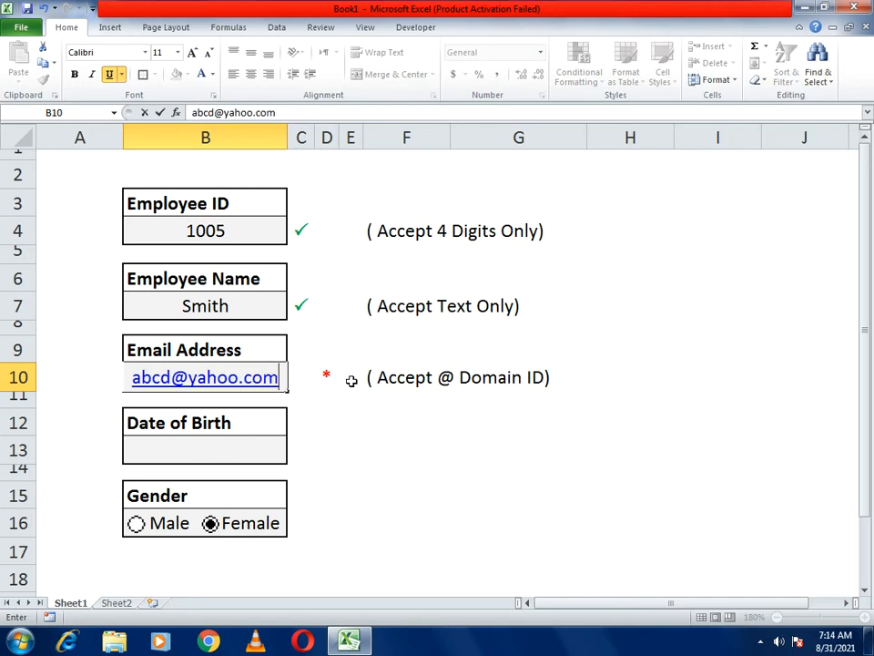
{"action": "key", "text": "Return"}
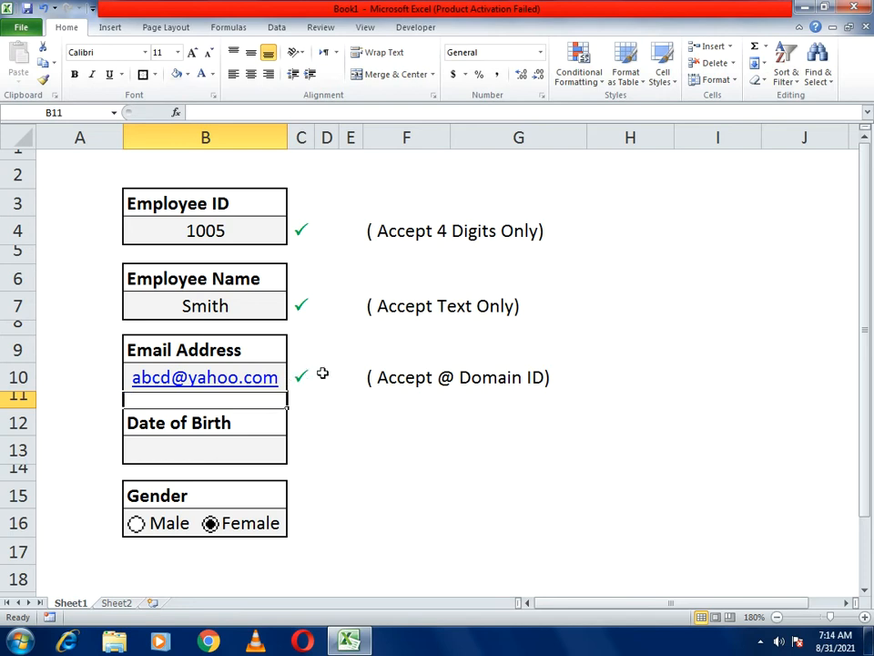
{"action": "left_click", "coordinate": [242, 456]}
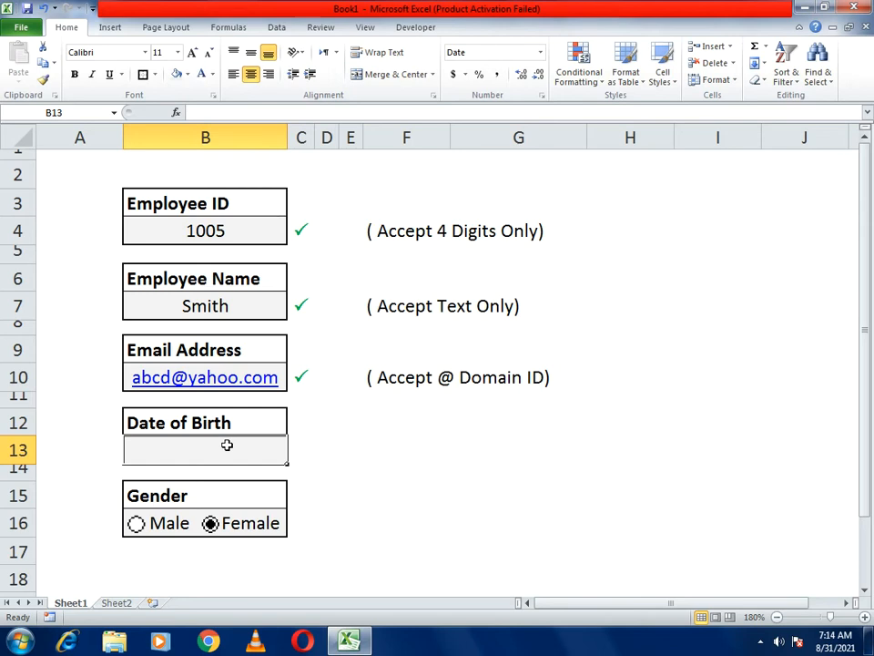
{"action": "type", "text": "01-"}
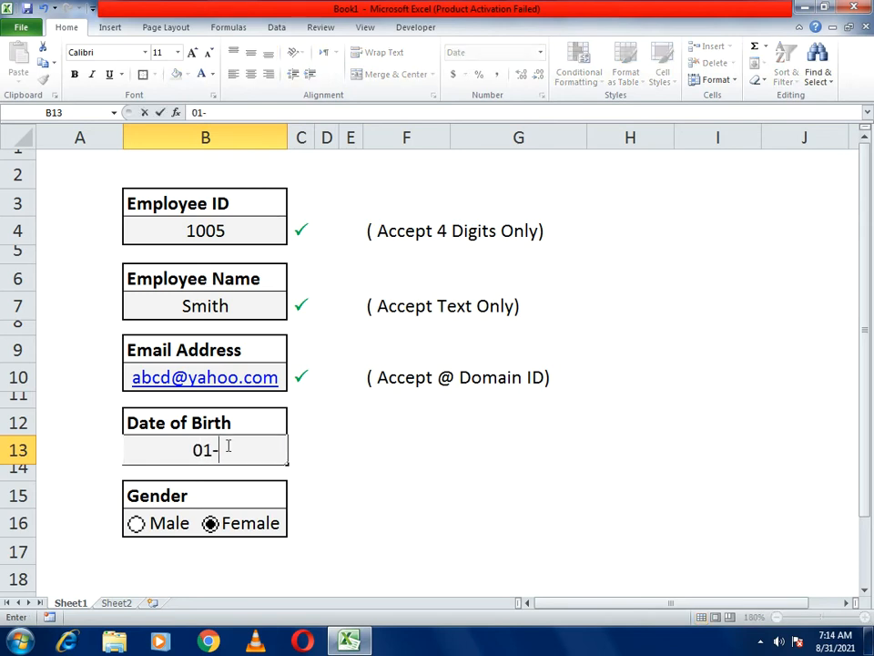
{"action": "type", "text": "05-1995"}
{"action": "key", "text": "Return"}
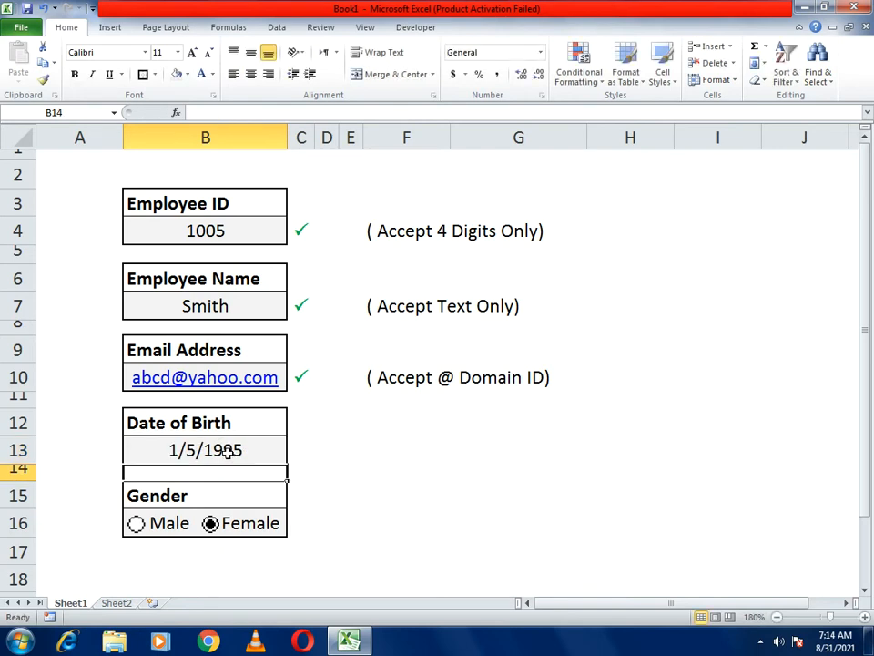
- Try the invalid date 01-05-2021 and cancel it at the validation error
{"action": "left_click", "coordinate": [227, 449]}
{"action": "type", "text": "01-05-2021"}
{"action": "key", "text": "Return"}
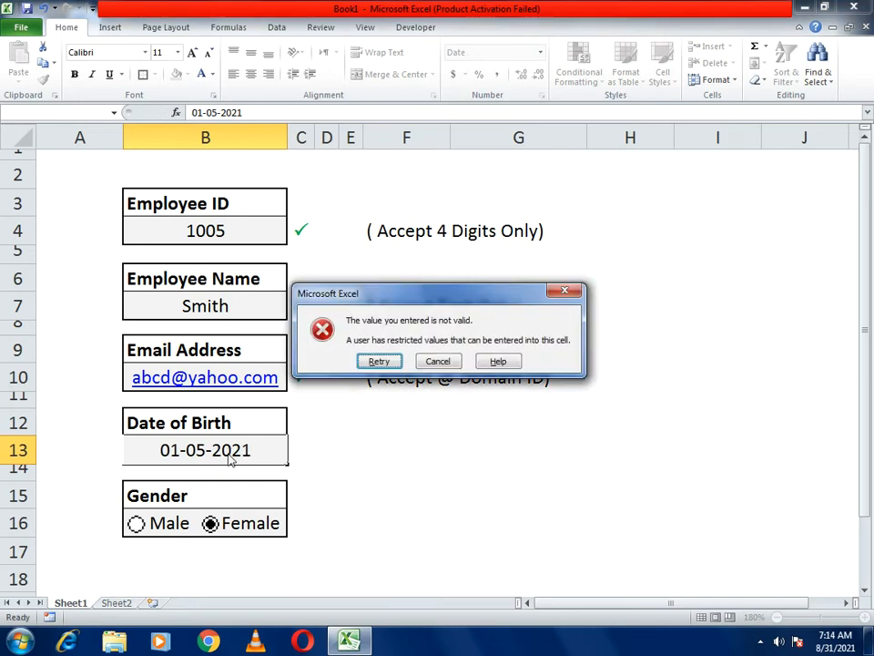
{"action": "left_click", "coordinate": [565, 292]}
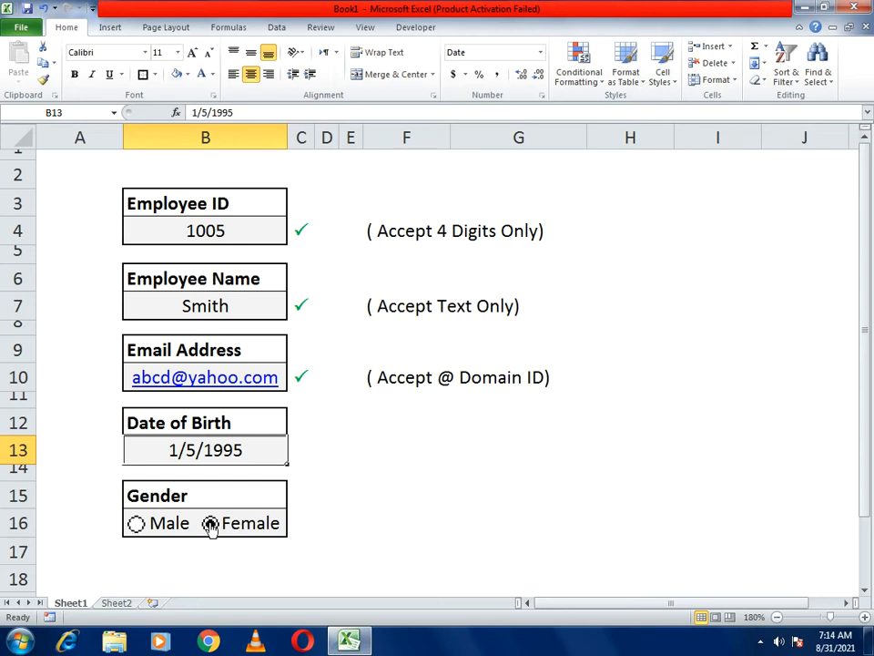
{"action": "left_click", "coordinate": [174, 525]}
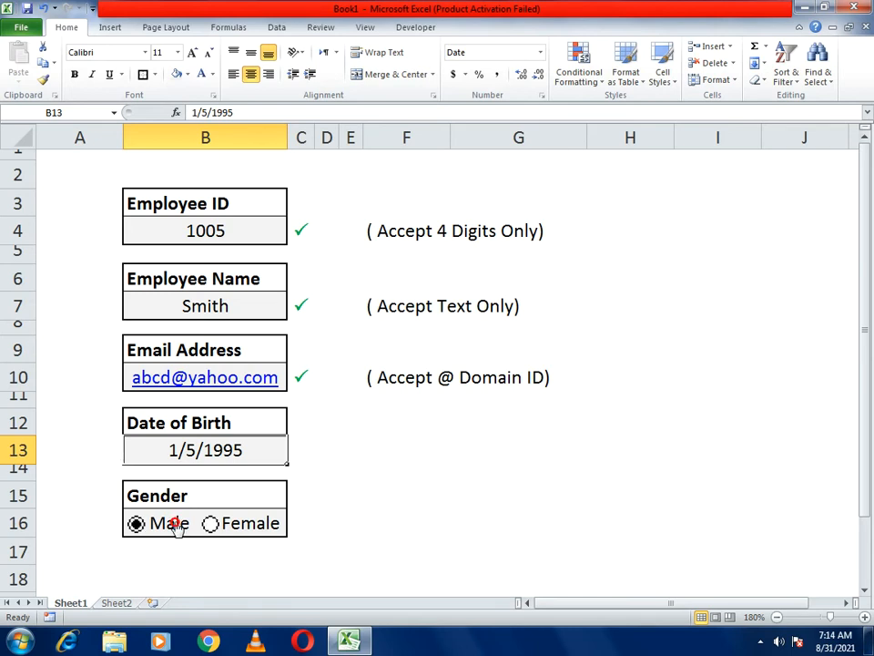
{"action": "left_click", "coordinate": [230, 524]}
- On Sheet2, zoom in and widen column B
{"action": "left_click", "coordinate": [119, 602]}
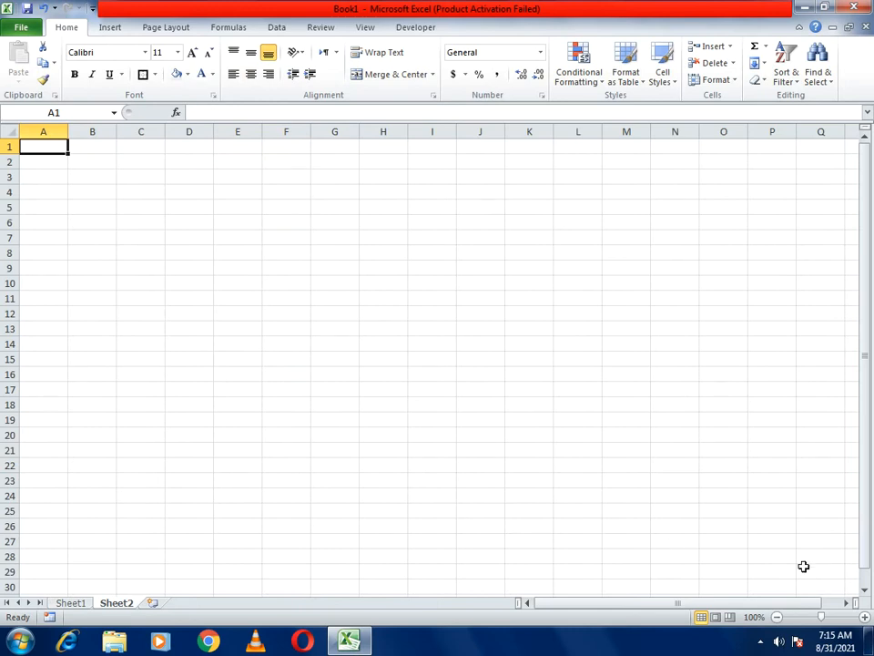
{"action": "left_click", "coordinate": [864, 616]}
{"action": "left_click", "coordinate": [864, 616]}
{"action": "left_click", "coordinate": [864, 616]}
{"action": "left_click", "coordinate": [864, 617]}
{"action": "left_click", "coordinate": [864, 617]}
{"action": "left_click", "coordinate": [864, 617]}
{"action": "left_click", "coordinate": [864, 616]}
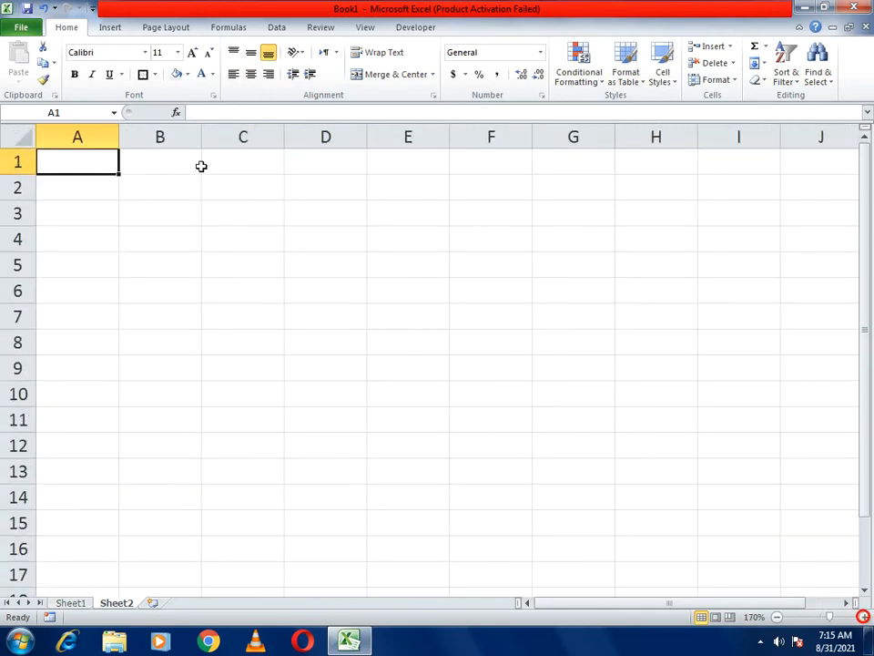
{"action": "left_click_drag", "start_coordinate": [200, 142], "coordinate": [272, 146]}
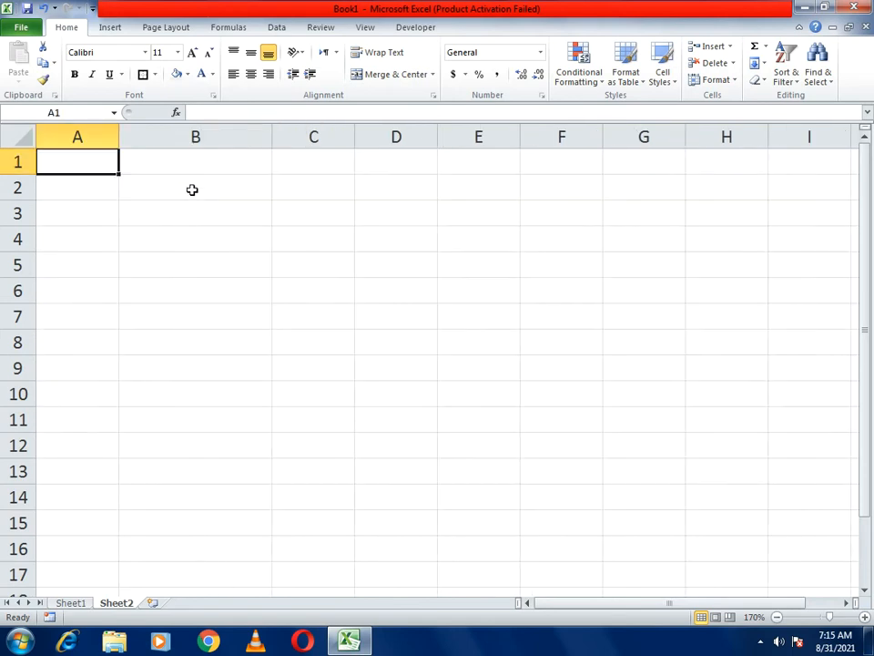
- Type the label Employee ID in B2
{"action": "left_click", "coordinate": [191, 189]}
{"action": "type", "text": "Emp"}
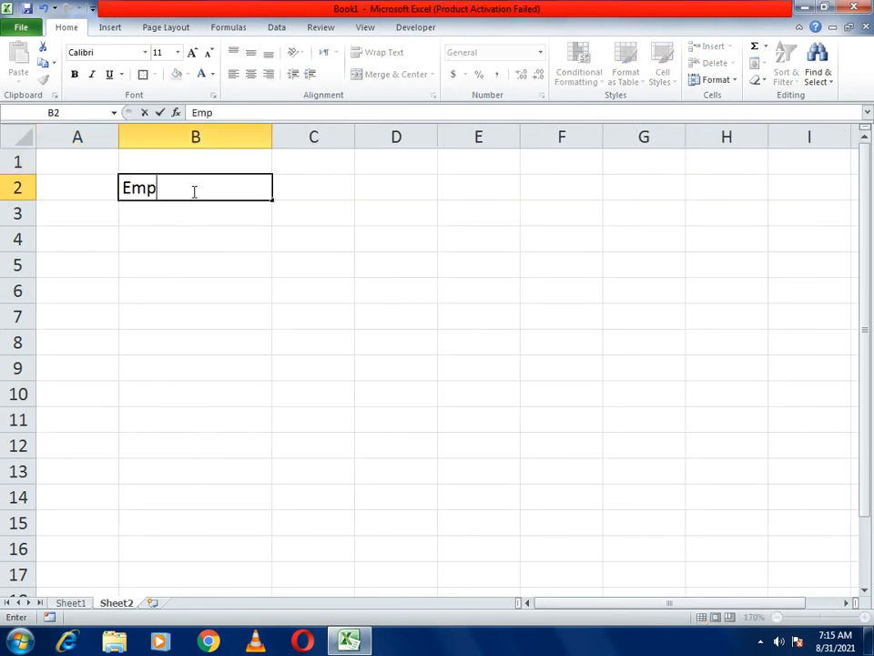
{"action": "key", "text": "BackSpace"}
{"action": "type", "text": "ployee ID"}
{"action": "key", "text": "Return"}
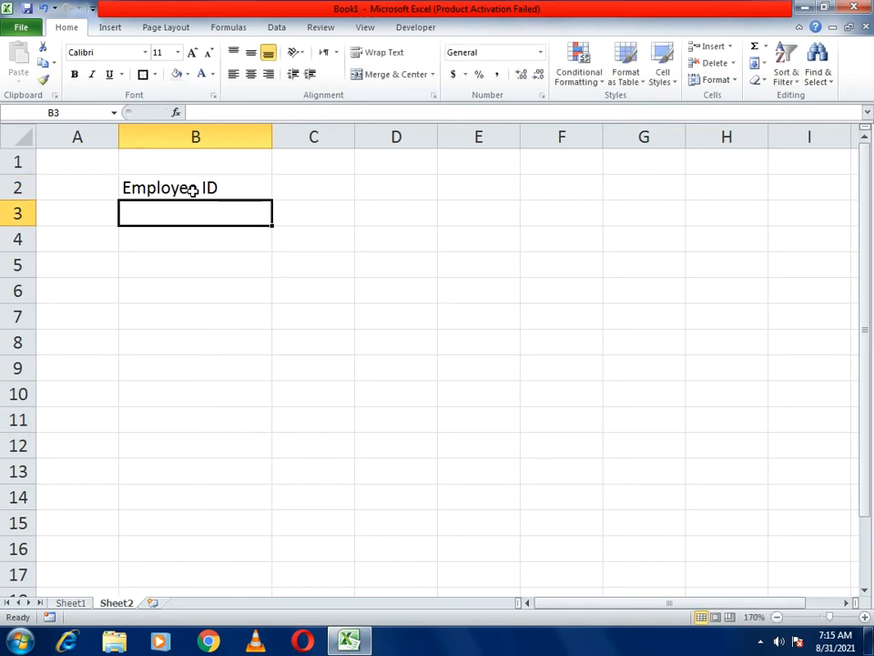
- Put outside borders around B2:B3
{"action": "left_click", "coordinate": [192, 189]}
{"action": "key", "text": "shift+Down"}
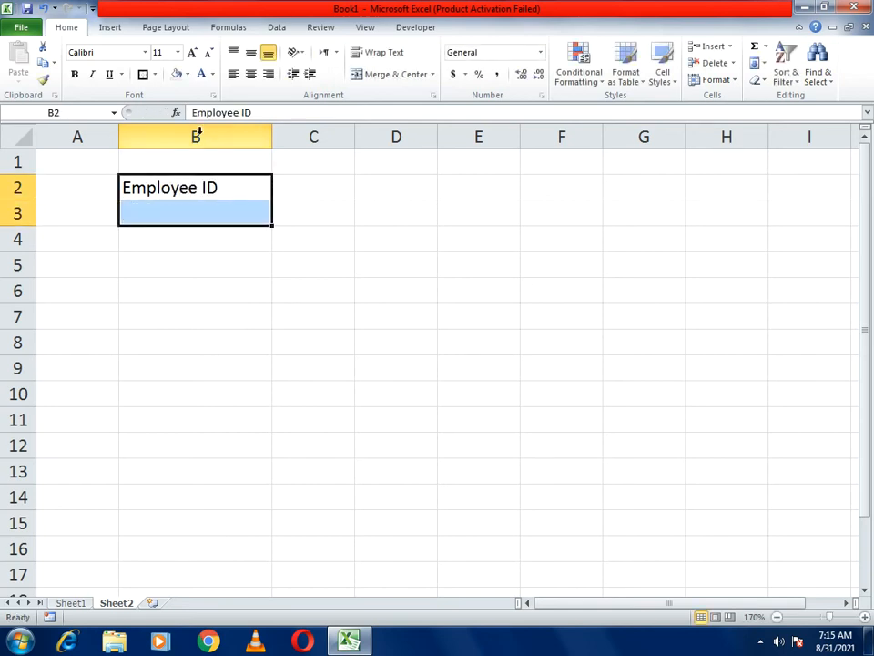
{"action": "left_click", "coordinate": [143, 74]}
{"action": "left_click", "coordinate": [155, 73]}
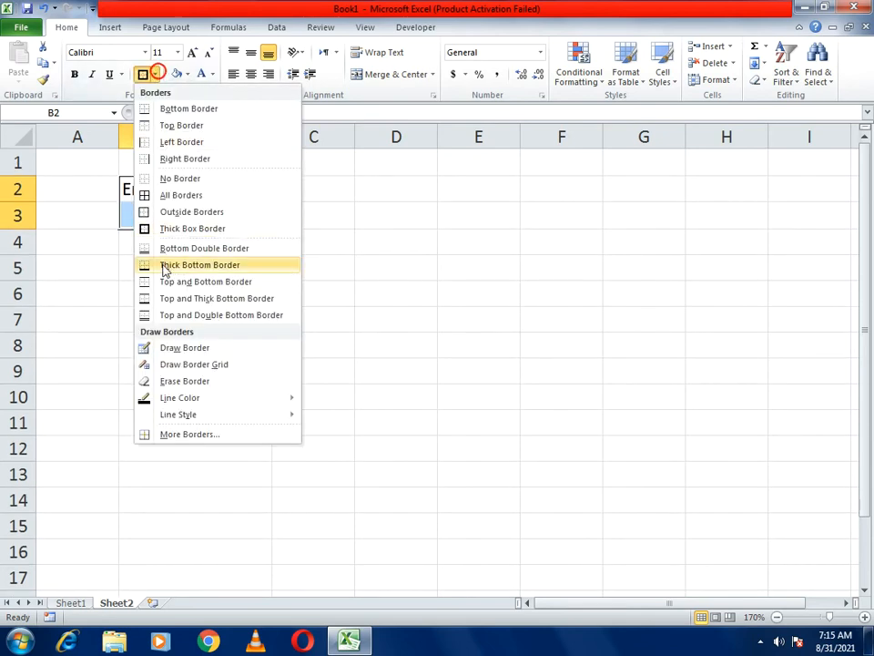
{"action": "left_click", "coordinate": [167, 213]}
- Shade the entry cell B3 light grey
{"action": "left_click", "coordinate": [176, 206]}
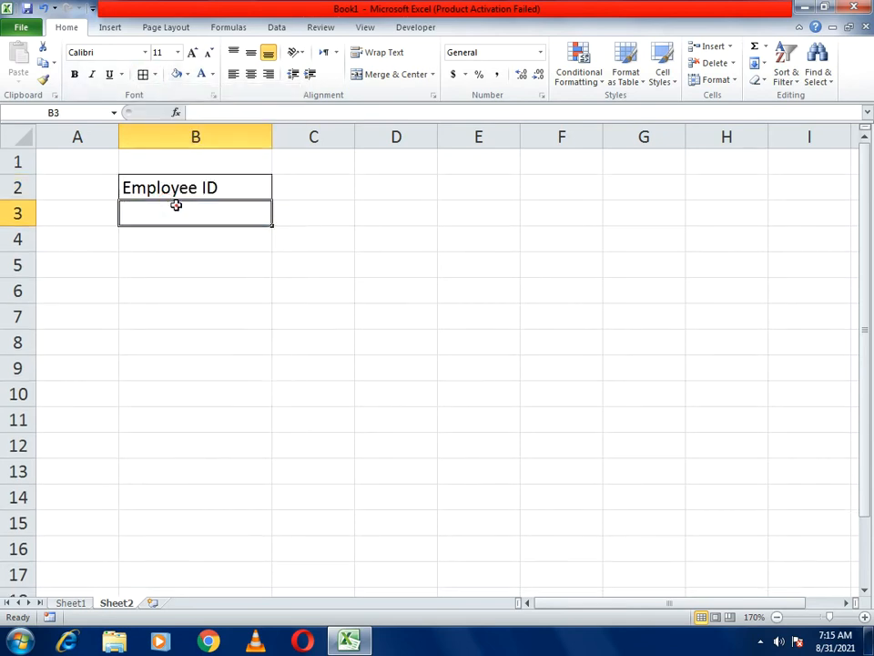
{"action": "left_click", "coordinate": [186, 74]}
{"action": "left_click", "coordinate": [175, 117]}
{"action": "left_click", "coordinate": [277, 309]}
- Give B2:B3 a thick box border
{"action": "left_click", "coordinate": [187, 191]}
{"action": "left_click", "coordinate": [258, 211]}
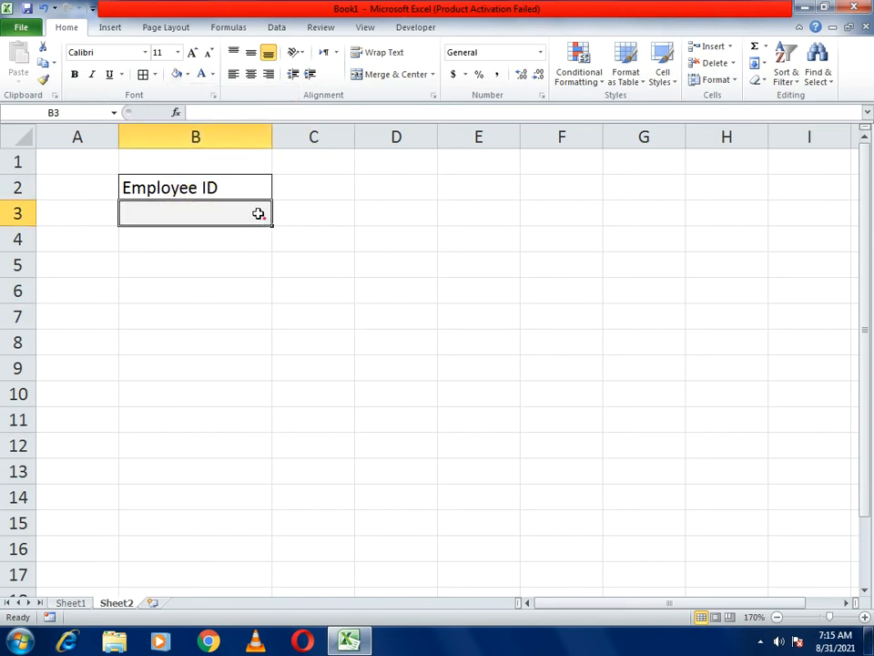
{"action": "left_click_drag", "start_coordinate": [208, 187], "coordinate": [209, 213]}
{"action": "left_click", "coordinate": [155, 73]}
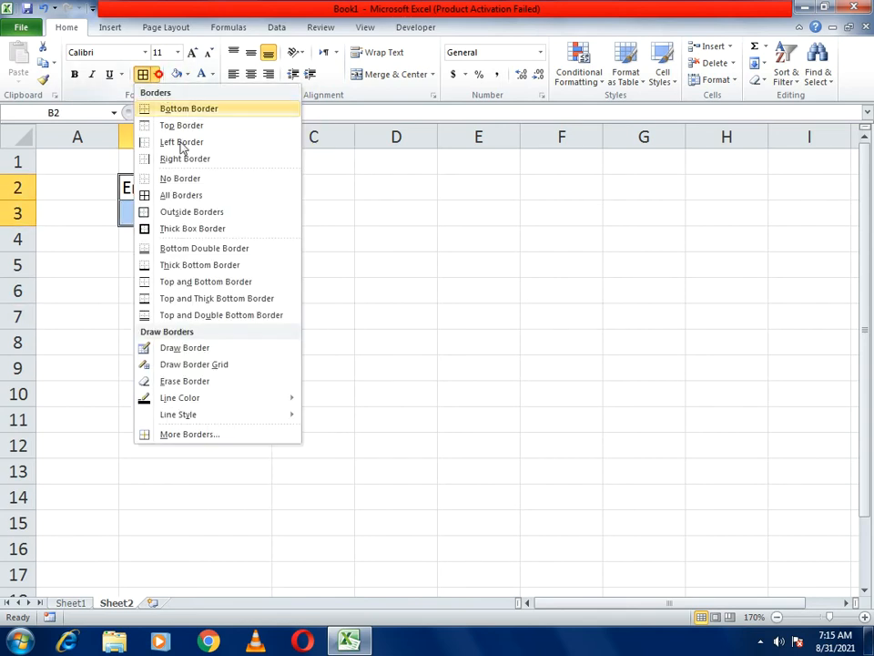
{"action": "left_click", "coordinate": [173, 228]}
{"action": "left_click", "coordinate": [391, 261]}
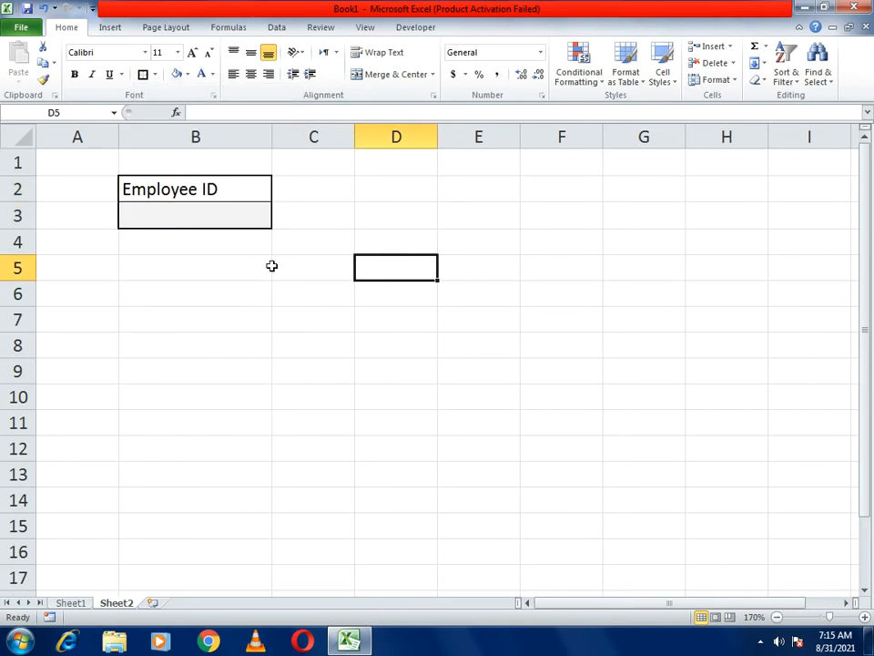
- Copy the Employee ID block to B5, B8, B11 and B14
{"action": "left_click_drag", "start_coordinate": [199, 188], "coordinate": [241, 206]}
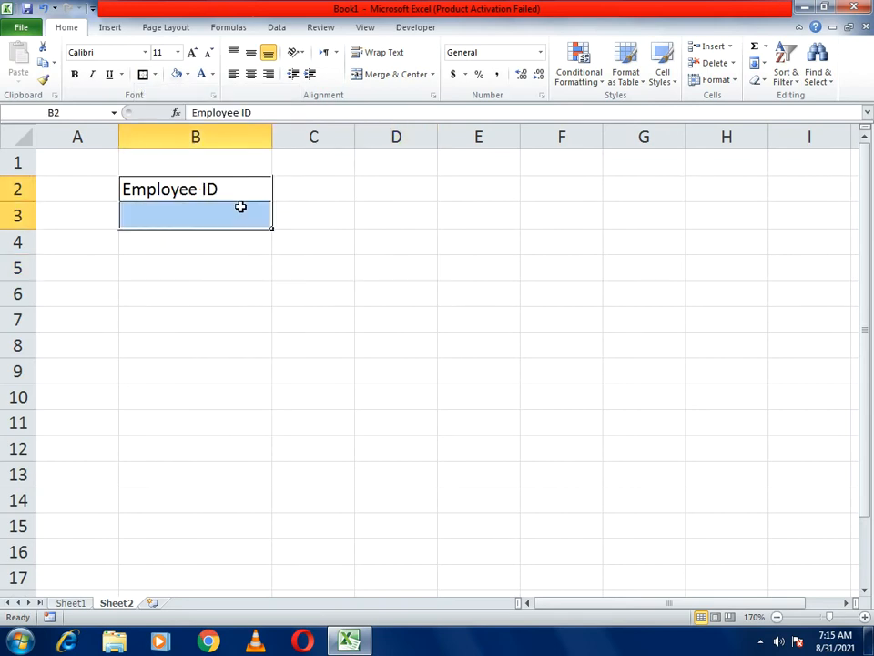
{"action": "key", "text": "ctrl+c"}
{"action": "left_click", "coordinate": [195, 265]}
{"action": "key", "text": "ctrl+v"}
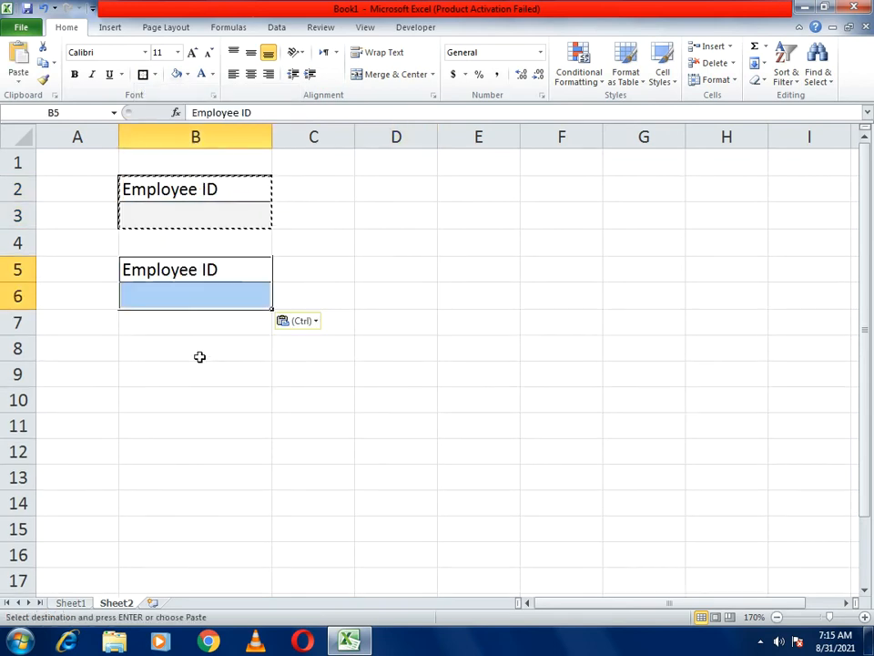
{"action": "left_click", "coordinate": [200, 356]}
{"action": "key", "text": "ctrl+v"}
{"action": "left_click", "coordinate": [194, 423]}
{"action": "key", "text": "ctrl+v"}
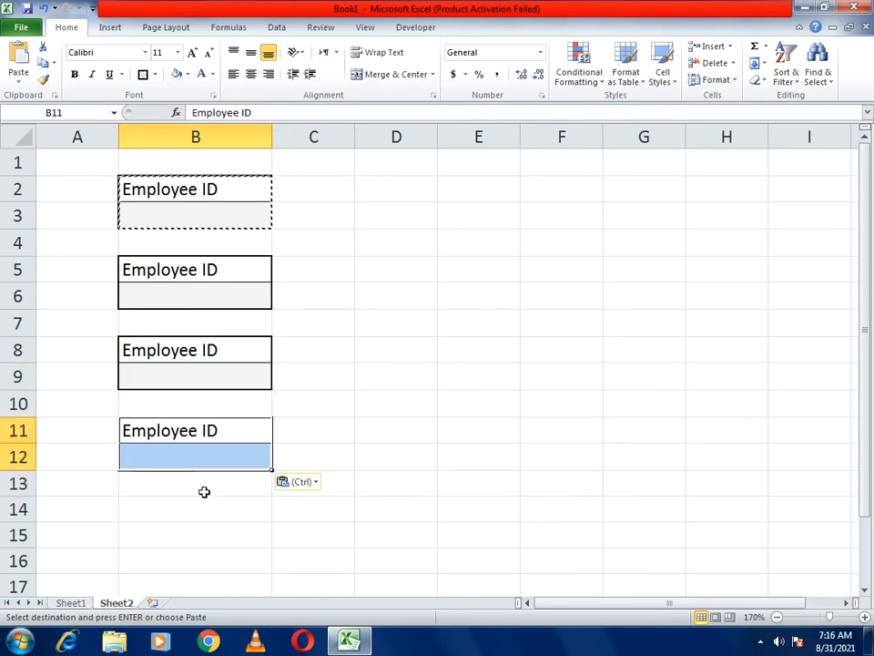
{"action": "left_click", "coordinate": [201, 503]}
{"action": "key", "text": "ctrl+v"}
{"action": "left_click", "coordinate": [488, 387]}
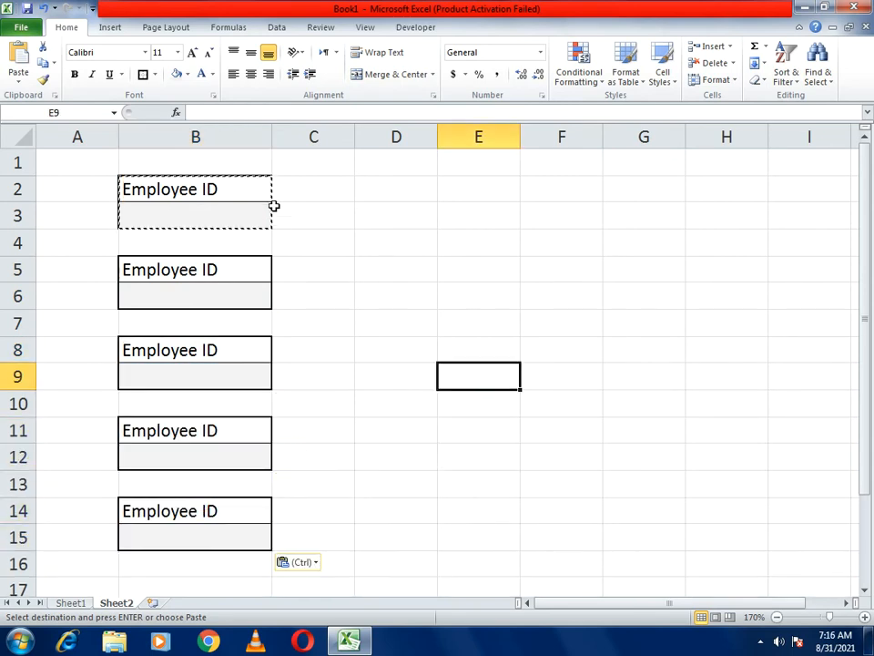
- Select the label in B5 to begin editing it
{"action": "left_click", "coordinate": [362, 239]}
{"action": "left_click", "coordinate": [297, 241]}
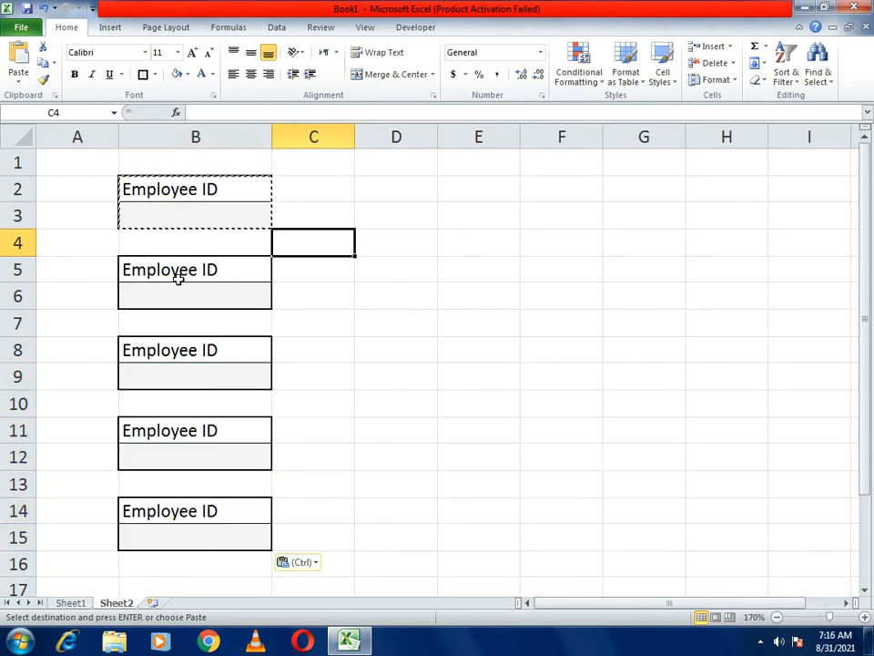
{"action": "left_click", "coordinate": [178, 280]}
{"action": "left_click", "coordinate": [264, 110]}
- Relabel B5 as Employee Name and B8 as Email Address
{"action": "left_click_drag", "start_coordinate": [243, 111], "coordinate": [319, 111]}
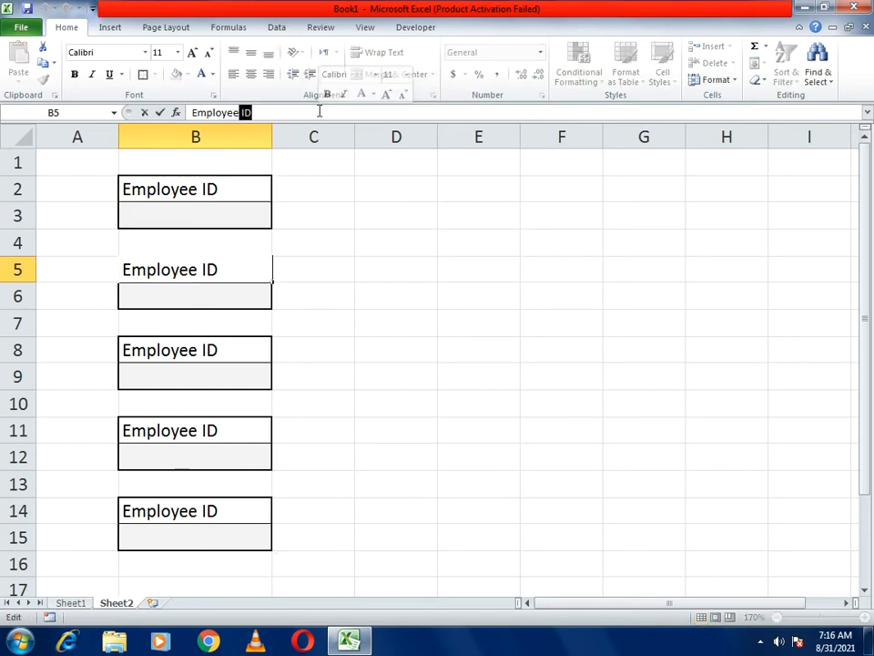
{"action": "type", "text": "Name"}
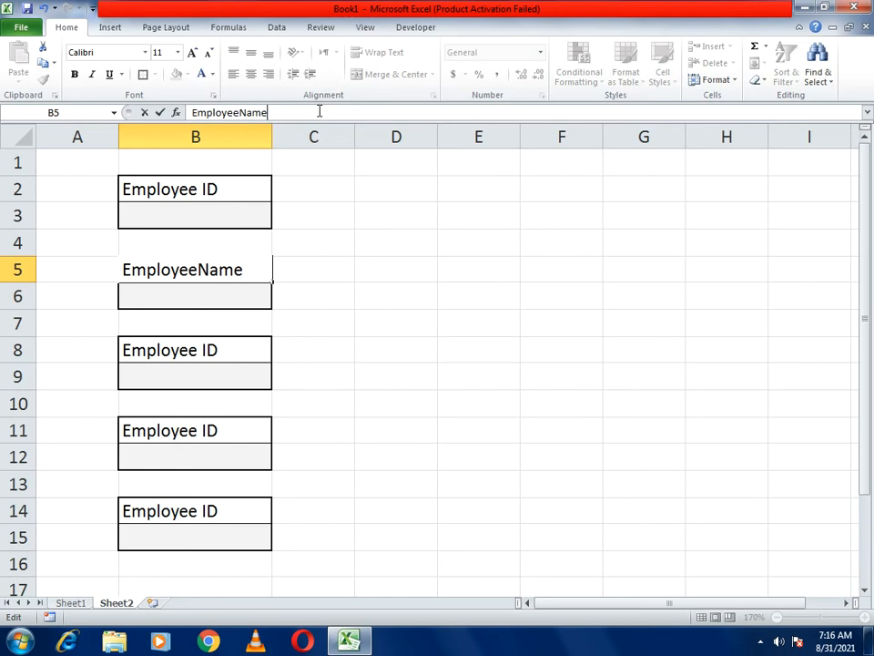
{"action": "key", "text": "Return"}
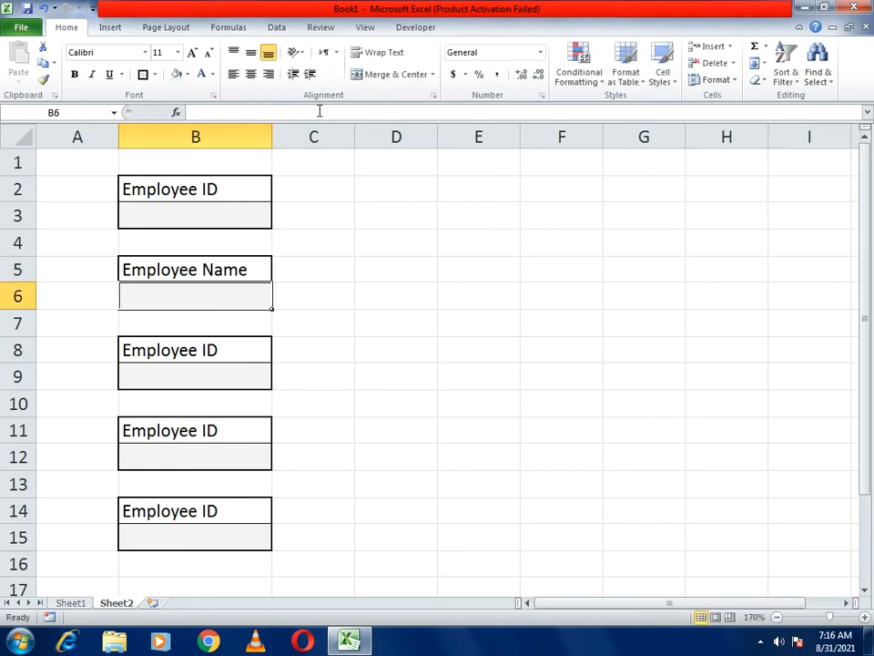
{"action": "left_click", "coordinate": [239, 355]}
{"action": "left_click_drag", "start_coordinate": [265, 112], "coordinate": [189, 112]}
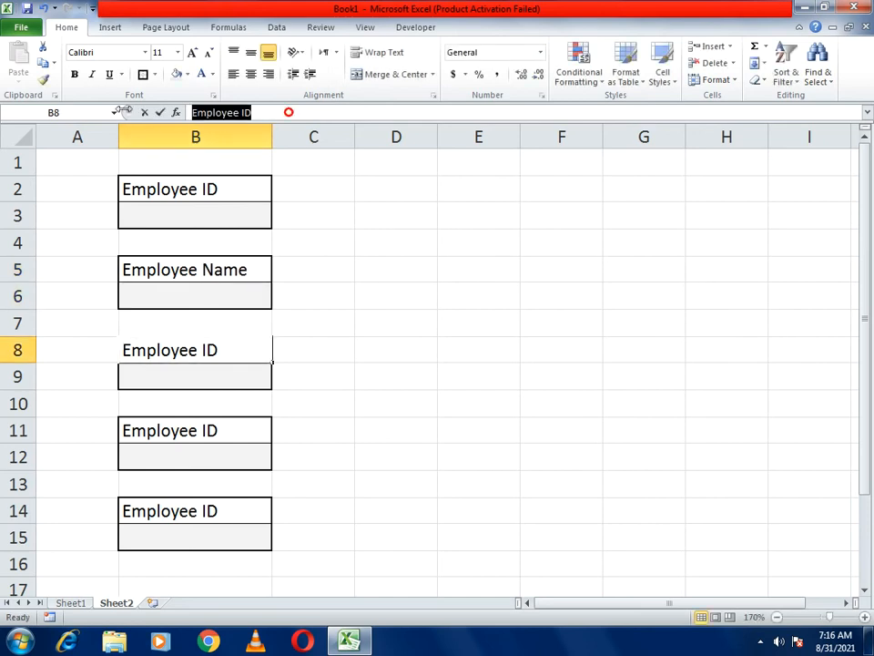
{"action": "type", "text": "Email Addrees"}
{"action": "key", "text": "BackSpace"}
{"action": "key", "text": "BackSpace"}
{"action": "type", "text": "ss"}
{"action": "key", "text": "Return"}
- Relabel B11 as Date Of Birth and B14 as Gender
{"action": "key", "text": "Down"}
{"action": "key", "text": "Down"}
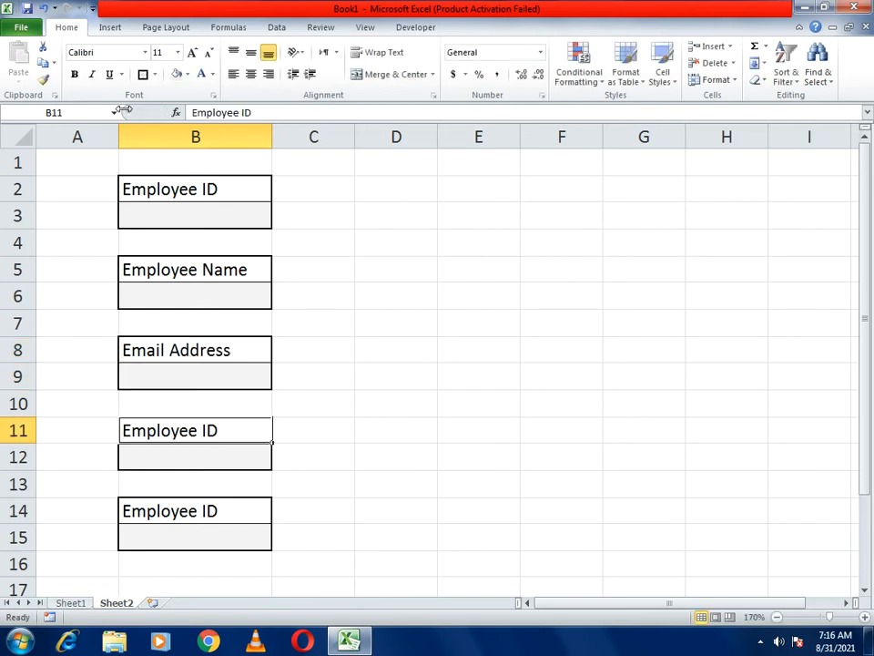
{"action": "type", "text": "Dt"}
{"action": "key", "text": "BackSpace"}
{"action": "type", "text": "ate OF Bi"}
{"action": "key", "text": "BackSpace"}
{"action": "key", "text": "BackSpace"}
{"action": "key", "text": "BackSpace"}
{"action": "key", "text": "BackSpace"}
{"action": "type", "text": "f Bir"}
{"action": "key", "text": "BackSpace"}
{"action": "type", "text": "irth"}
{"action": "key", "text": "Return"}
{"action": "key", "text": "Down"}
{"action": "key", "text": "Down"}
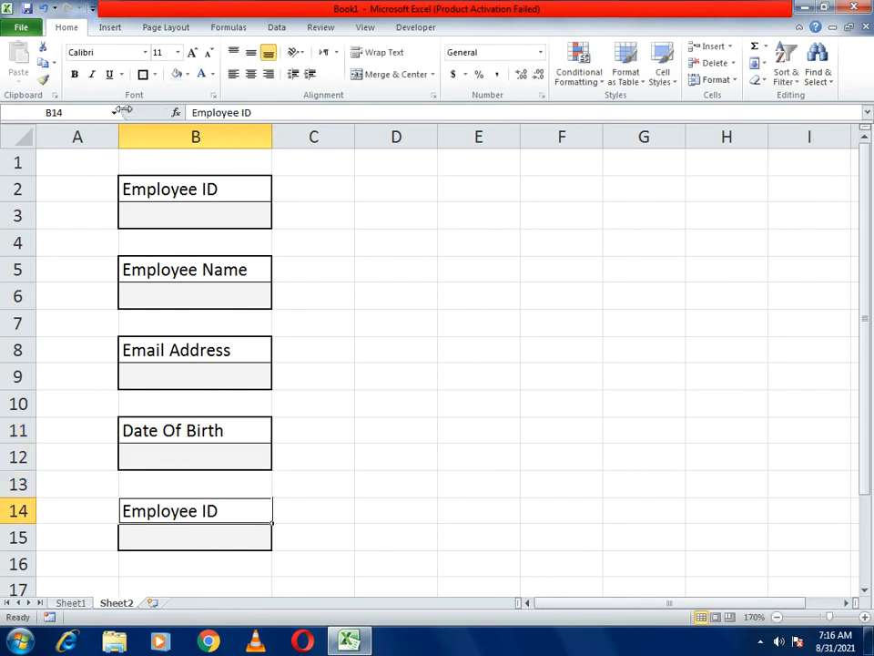
{"action": "type", "text": "Gender"}
{"action": "key", "text": "Return"}
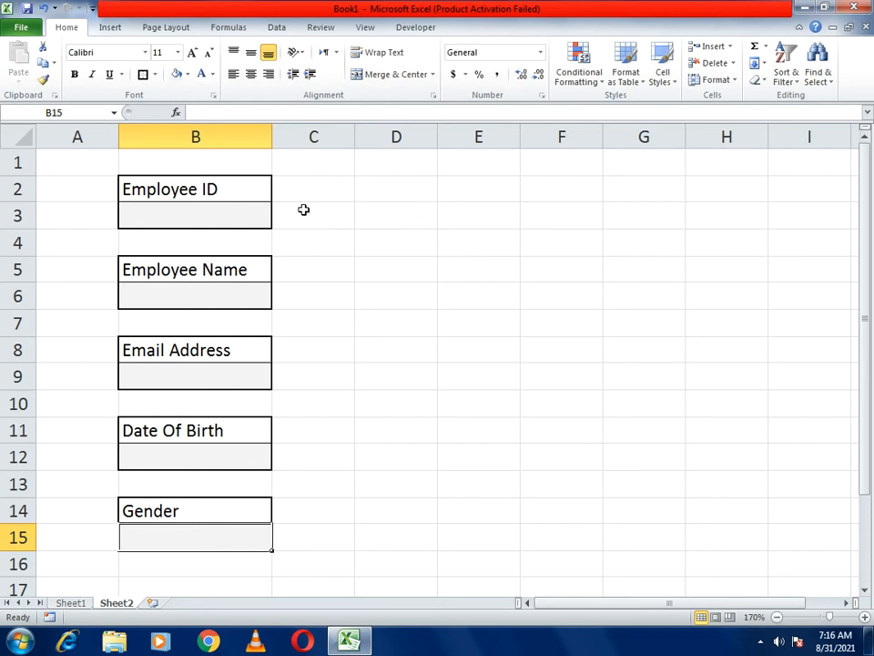
{"action": "left_click", "coordinate": [186, 219]}
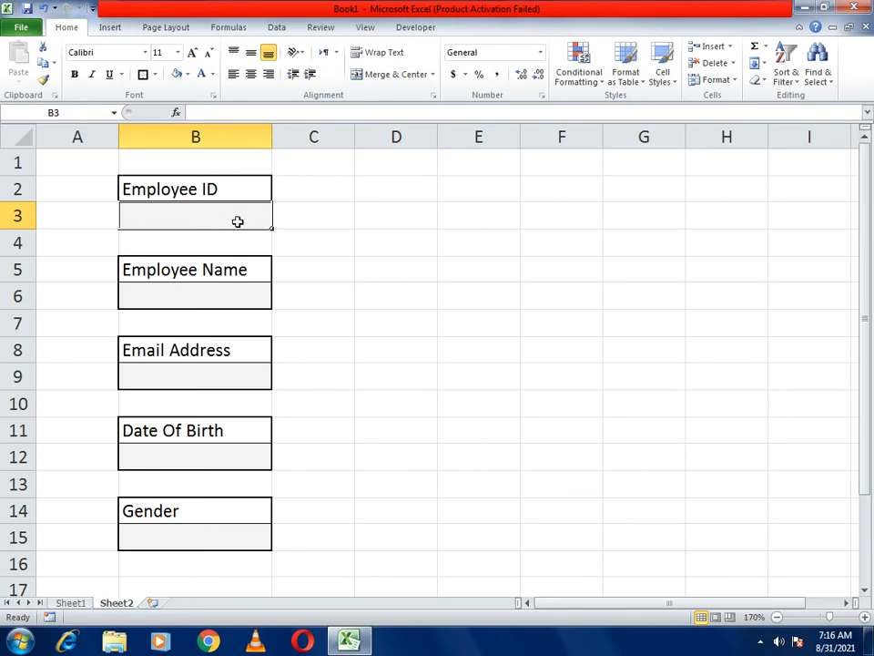
{"action": "left_click", "coordinate": [289, 220]}
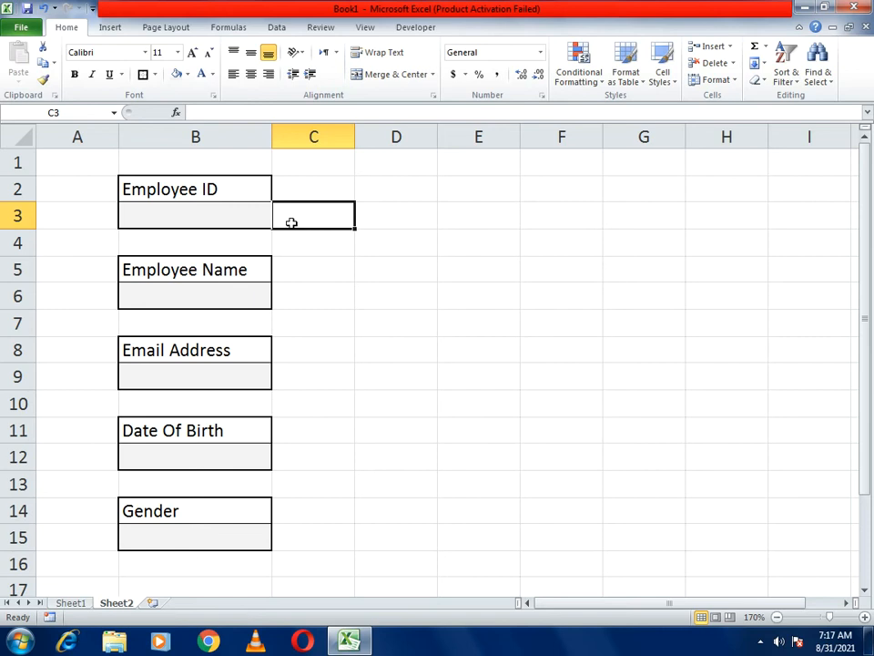
- Enter the formula =if(isblank(B3),"","P") in C3
{"action": "type", "text": "="}
{"action": "left_click", "coordinate": [228, 112]}
{"action": "type", "text": "if("}
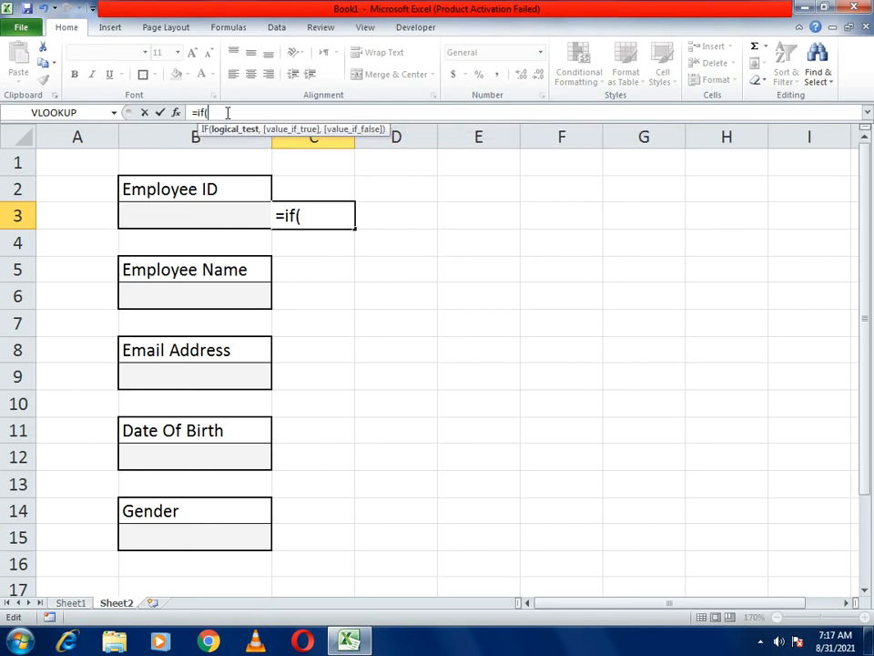
{"action": "type", "text": "isbla"}
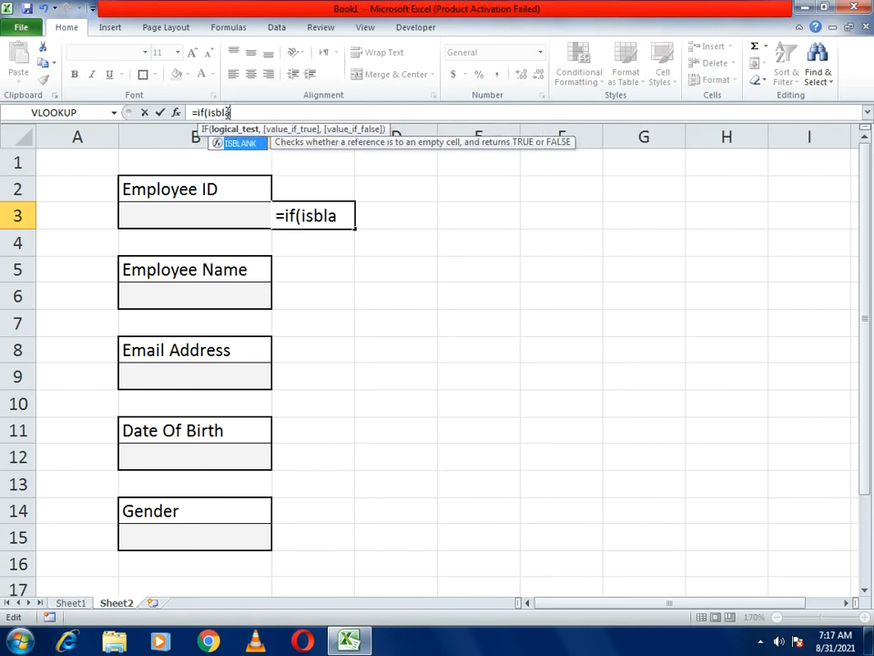
{"action": "type", "text": "nk("}
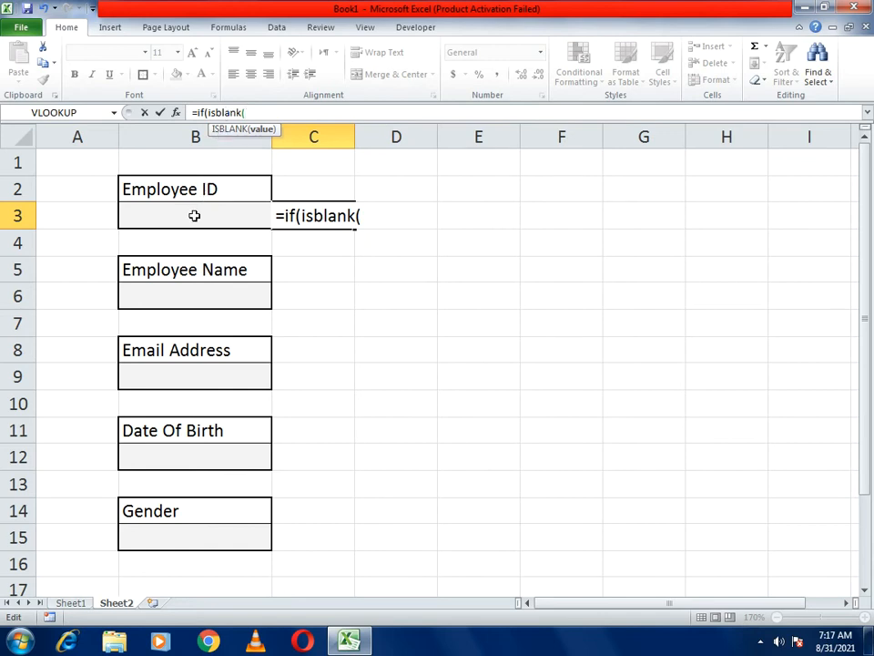
{"action": "left_click", "coordinate": [194, 215]}
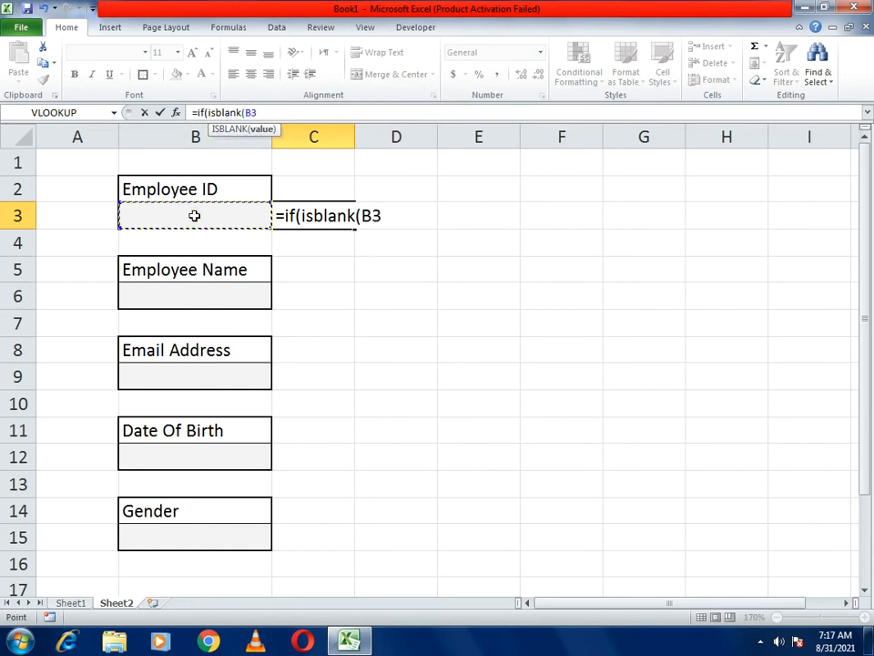
{"action": "type", "text": ")"}
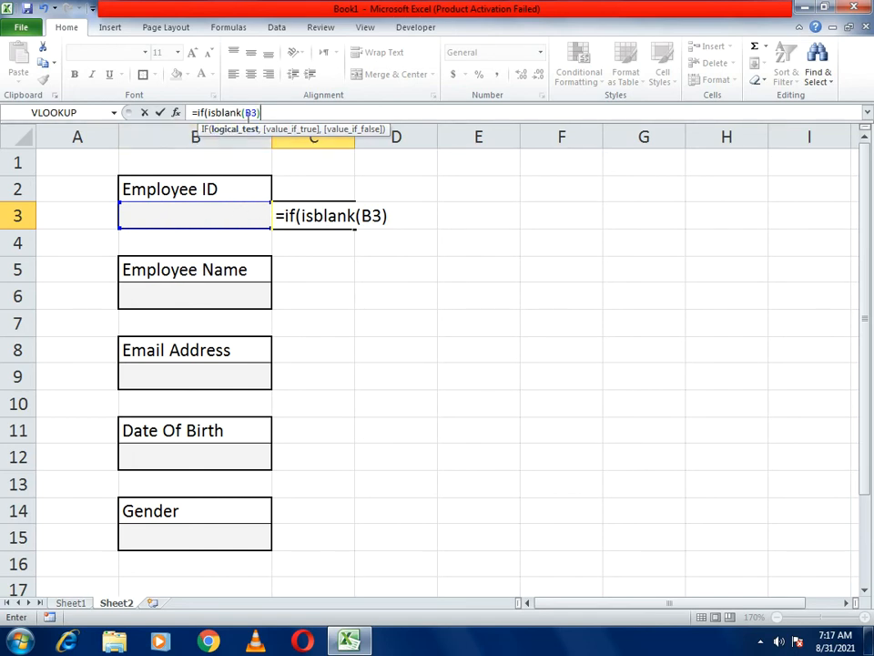
{"action": "type", "text": ",\"\",\"P\")"}
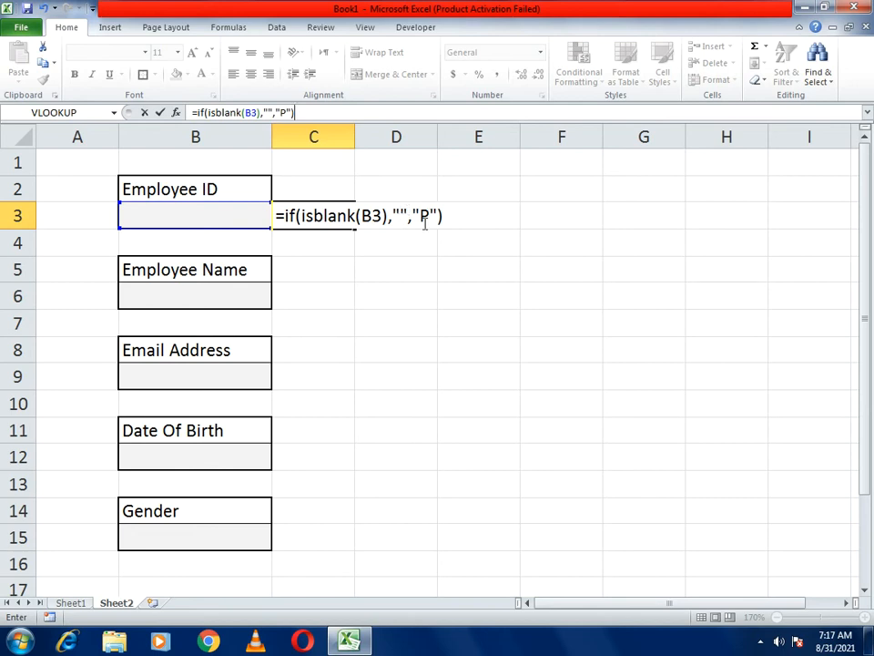
{"action": "key", "text": "Return"}
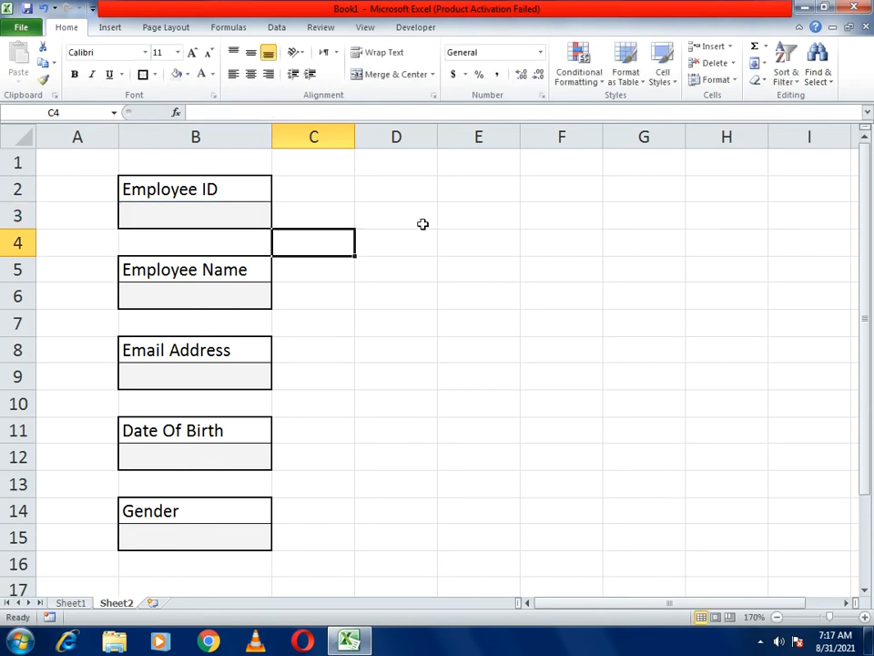
- Enter the test ID 123 in B3 so C3 shows P
{"action": "key", "text": "Up"}
{"action": "key", "text": "Left"}
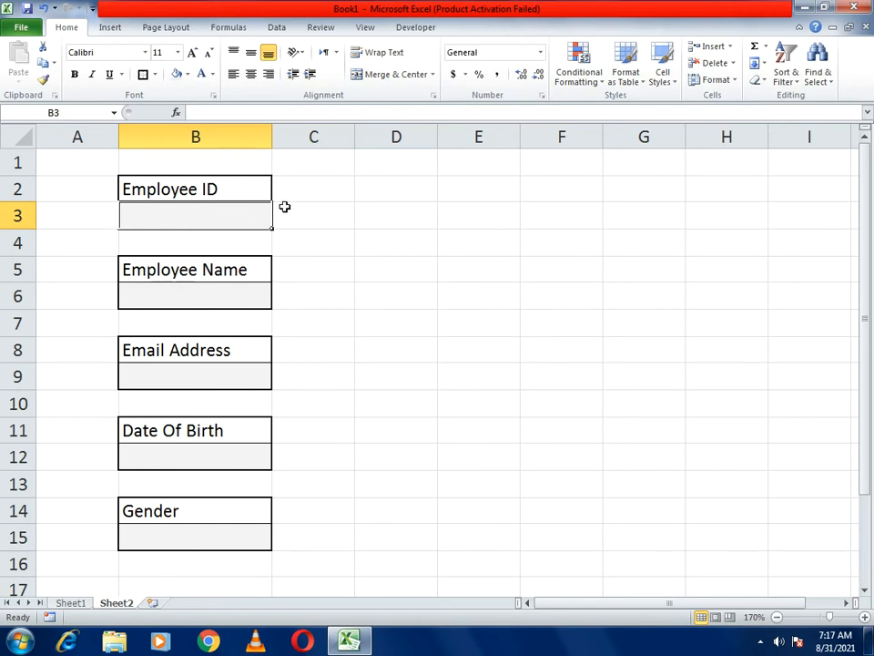
{"action": "left_click", "coordinate": [254, 210]}
{"action": "type", "text": "123"}
{"action": "key", "text": "Return"}
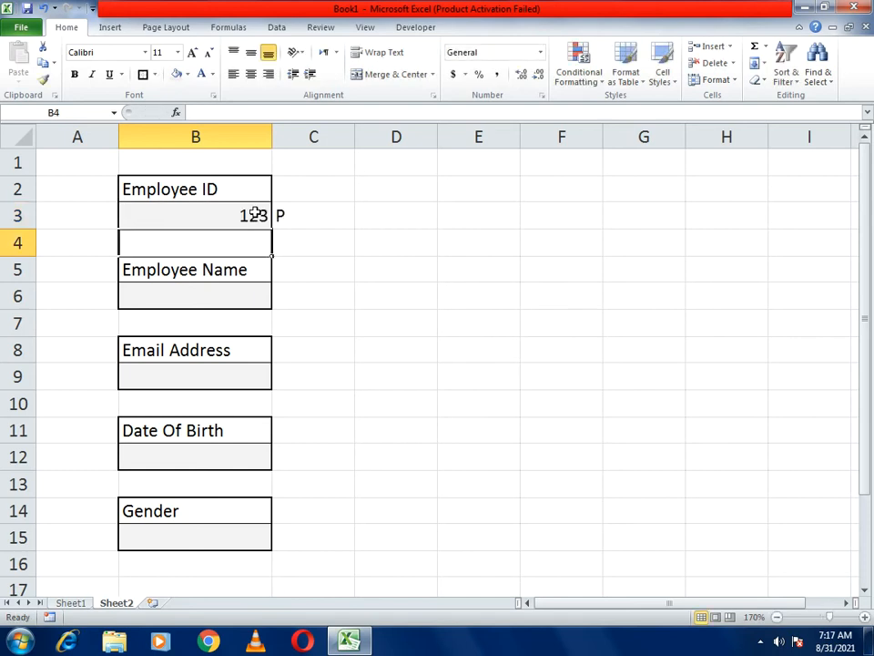
- Narrow column C to a slim strip fitting one symbol
{"action": "left_click", "coordinate": [304, 219]}
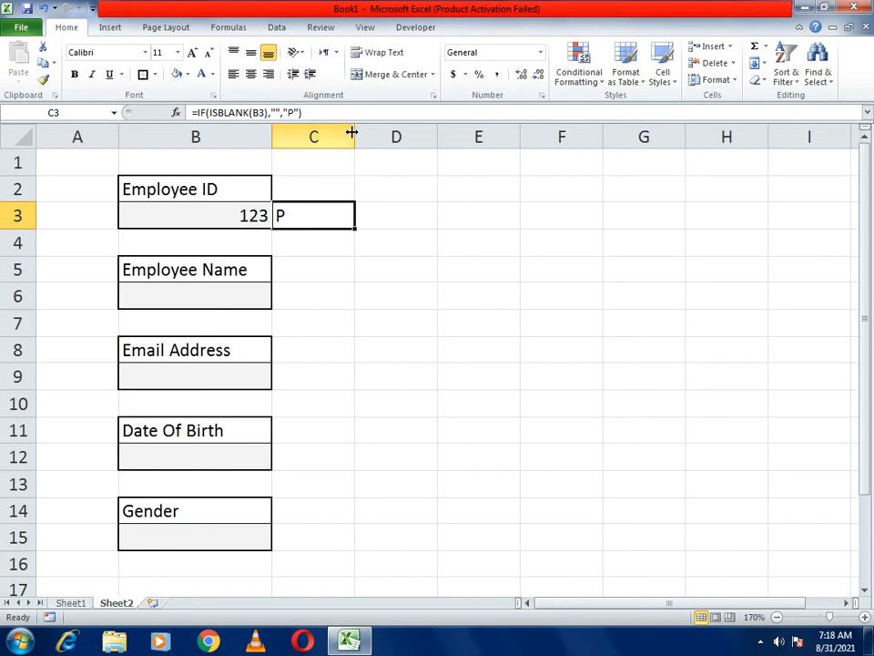
{"action": "left_click_drag", "start_coordinate": [352, 134], "coordinate": [298, 135]}
{"action": "left_click_drag", "start_coordinate": [380, 135], "coordinate": [328, 137]}
{"action": "left_click", "coordinate": [384, 202]}
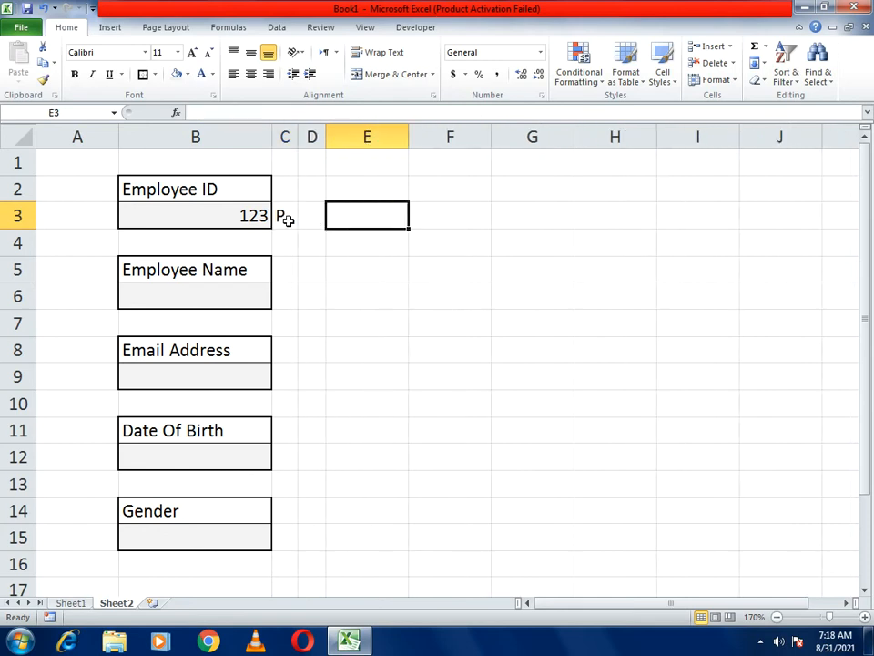
{"action": "left_click", "coordinate": [286, 218]}
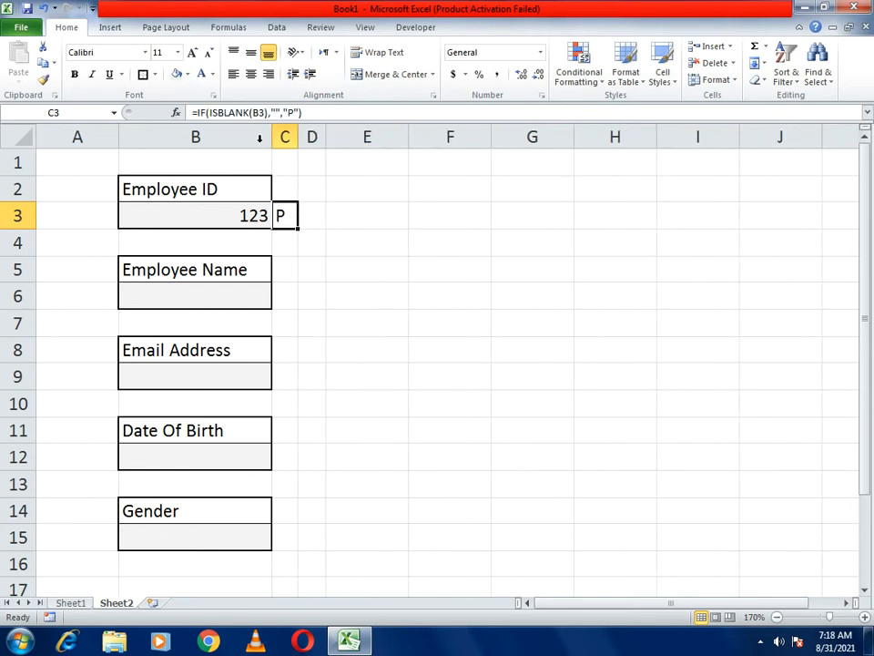
{"action": "left_click", "coordinate": [283, 224]}
{"action": "left_click", "coordinate": [145, 53]}
- Format C3 as bold green Wingdings 2 so P shows as a check mark
{"action": "left_click_drag", "start_coordinate": [273, 95], "coordinate": [275, 458]}
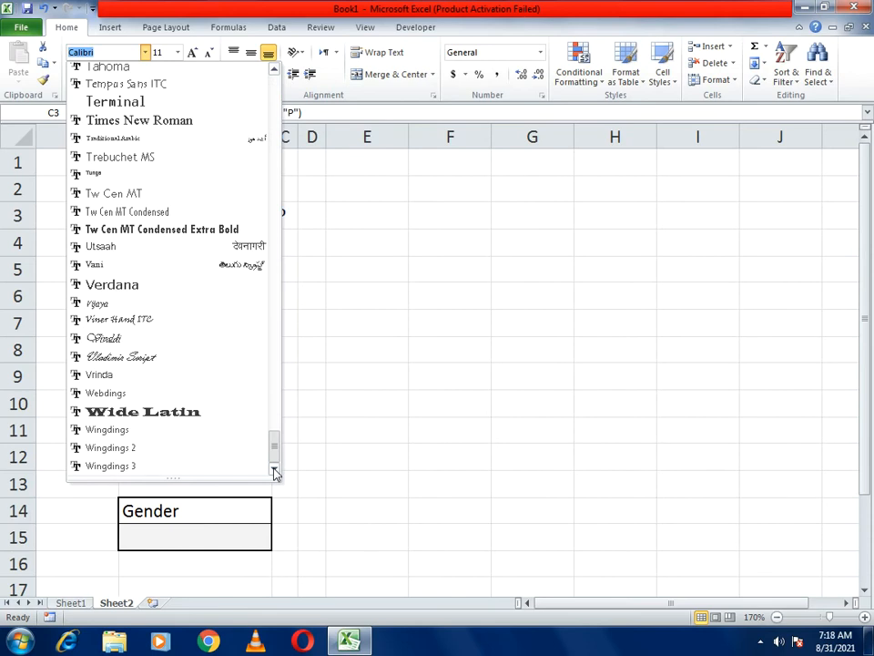
{"action": "left_click", "coordinate": [128, 448]}
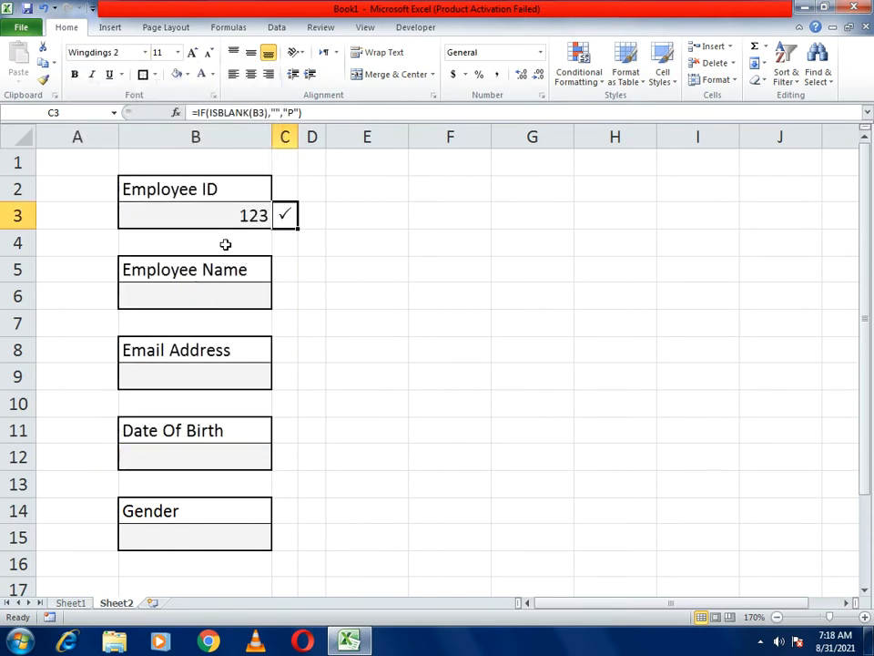
{"action": "left_click", "coordinate": [74, 73]}
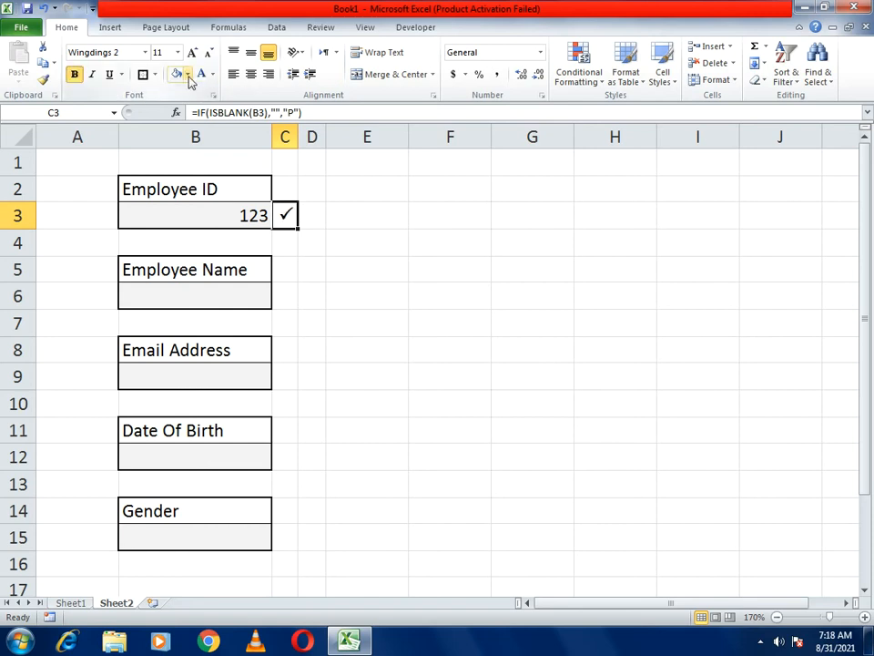
{"action": "left_click", "coordinate": [215, 77]}
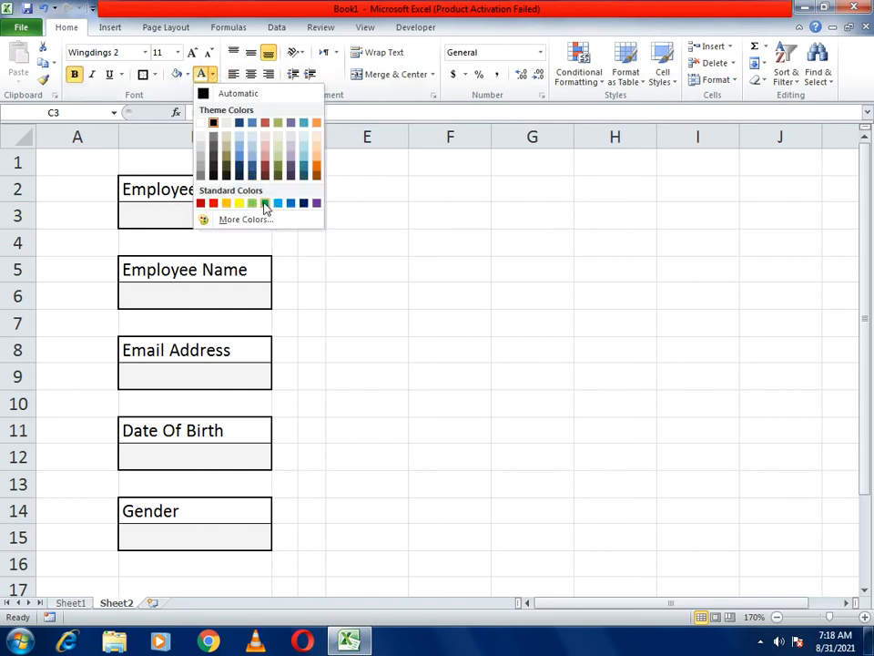
{"action": "left_click", "coordinate": [261, 203]}
{"action": "left_click", "coordinate": [334, 263]}
- Clear B3 and re-enter 123 to confirm the check mark appears
{"action": "left_click", "coordinate": [217, 216]}
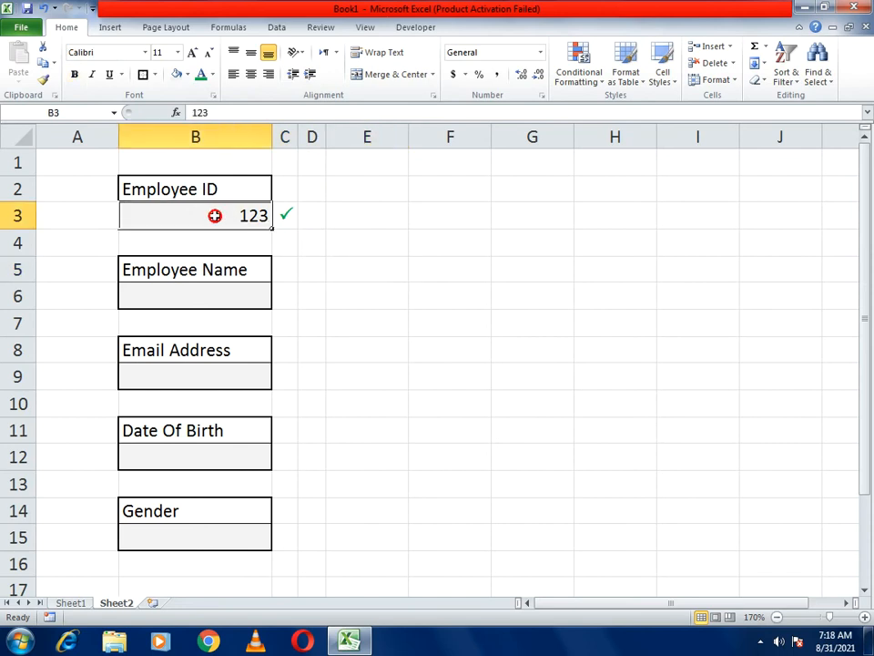
{"action": "key", "text": "Delete"}
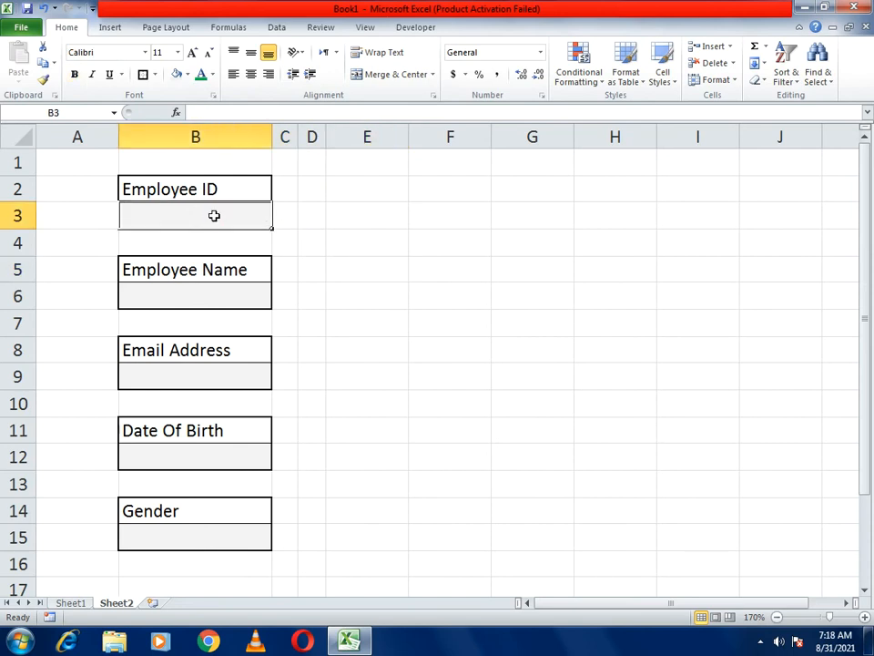
{"action": "type", "text": "123"}
{"action": "key", "text": "Return"}
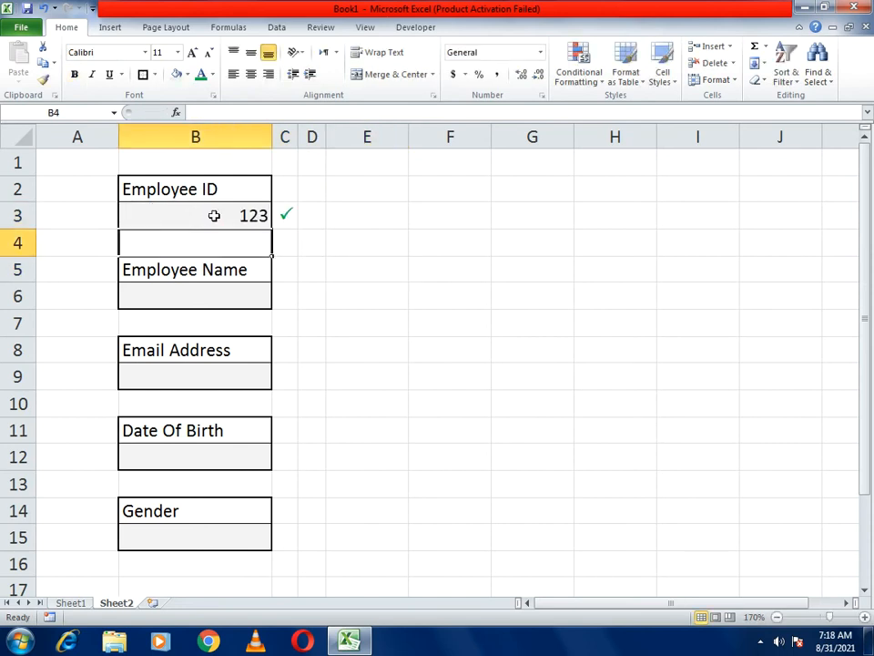
- Enter =IF(B3="","*","") in D3 so an asterisk flags an empty Employee ID
{"action": "left_click", "coordinate": [318, 219]}
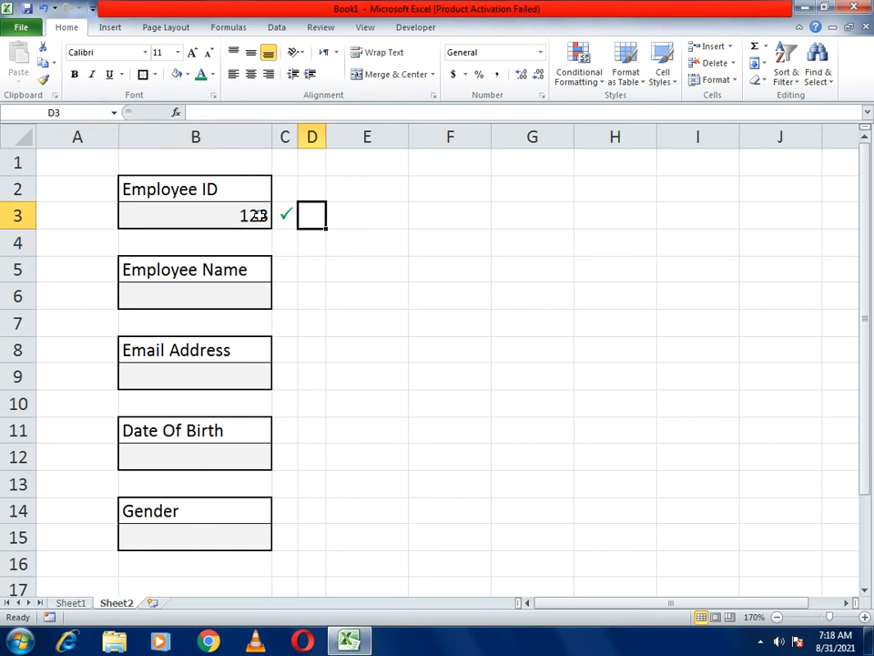
{"action": "left_click", "coordinate": [273, 112]}
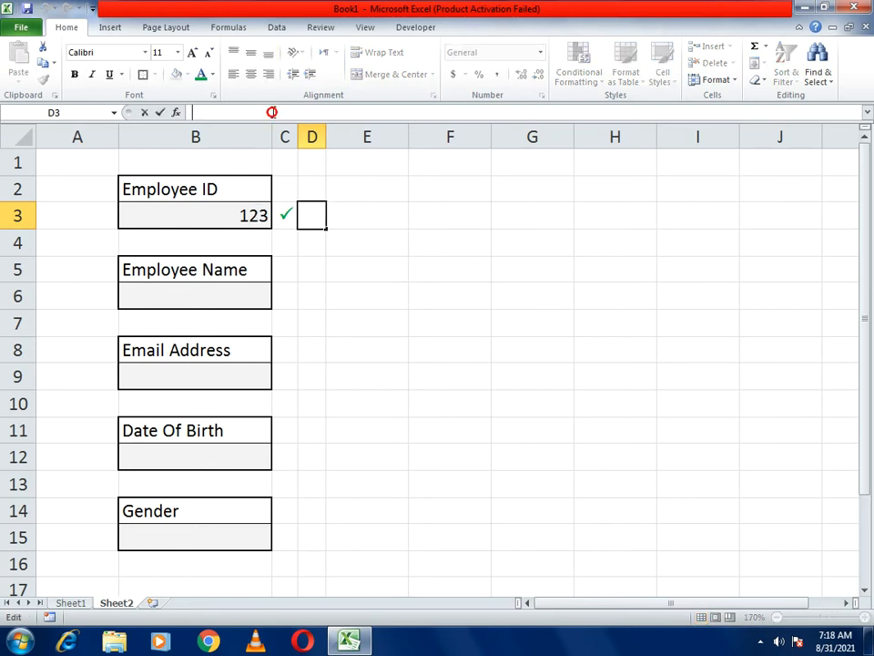
{"action": "type", "text": "=if"}
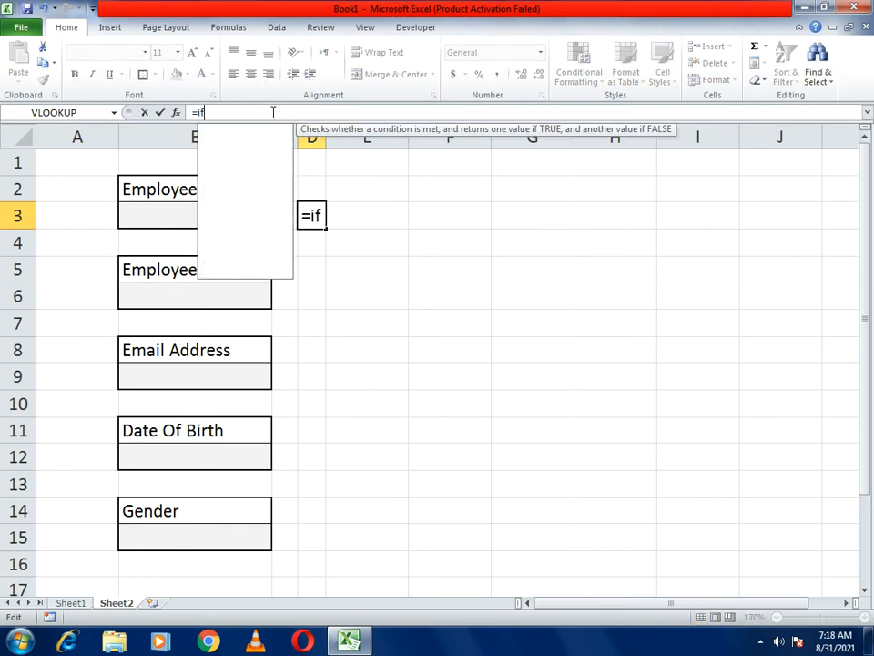
{"action": "type", "text": "("}
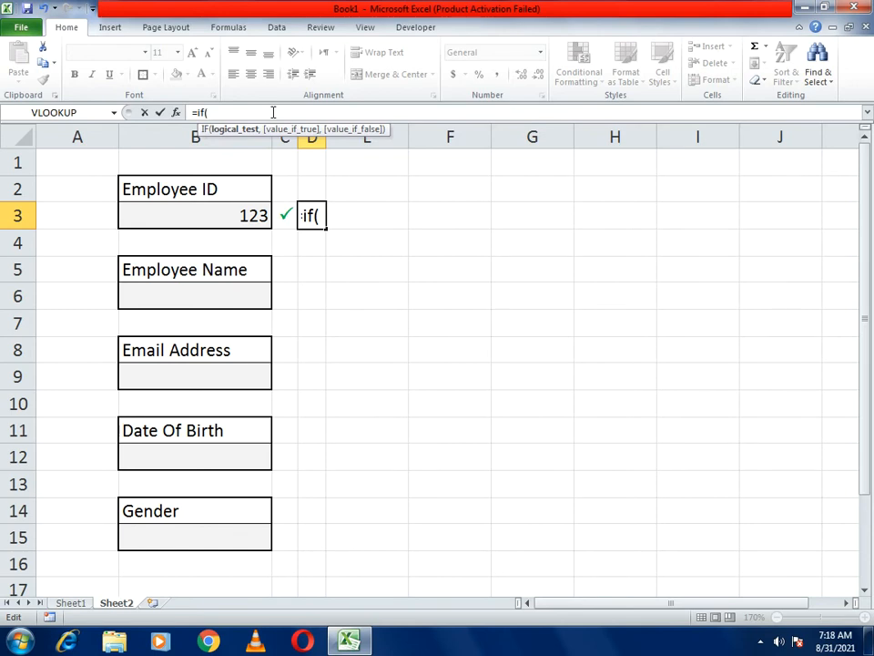
{"action": "left_click", "coordinate": [208, 212]}
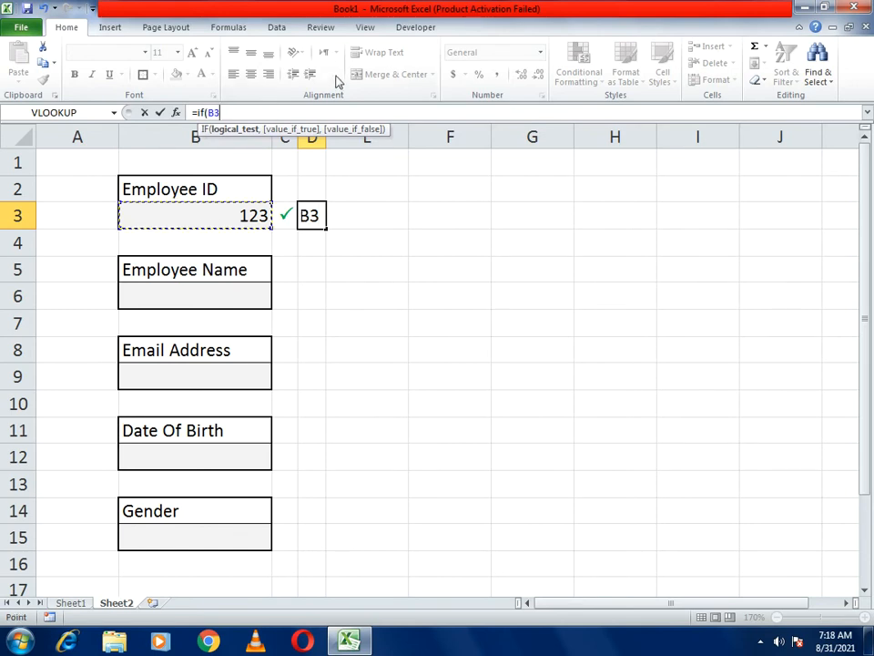
{"action": "type", "text": "=\"\","}
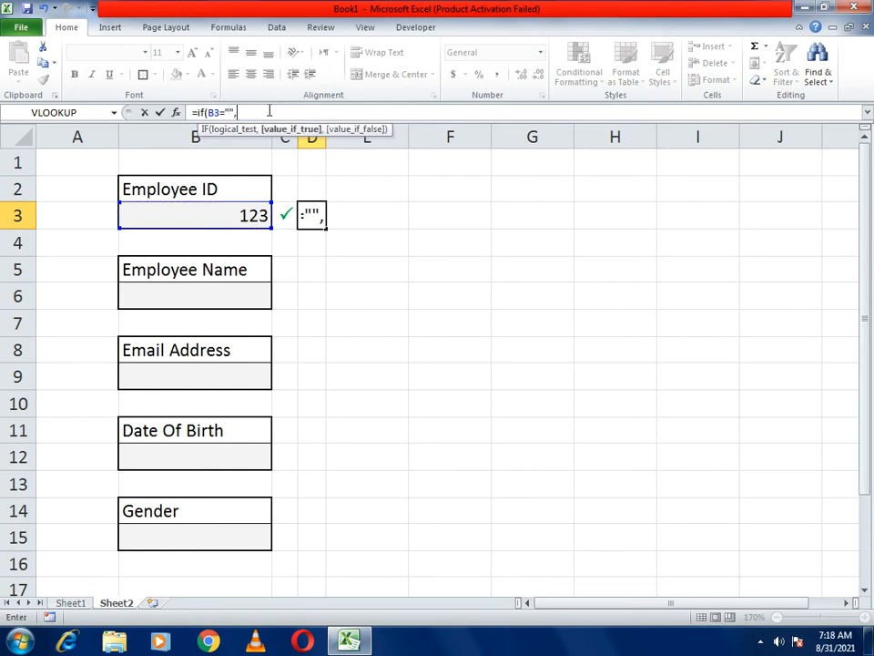
{"action": "type", "text": "\"*\",\"\")"}
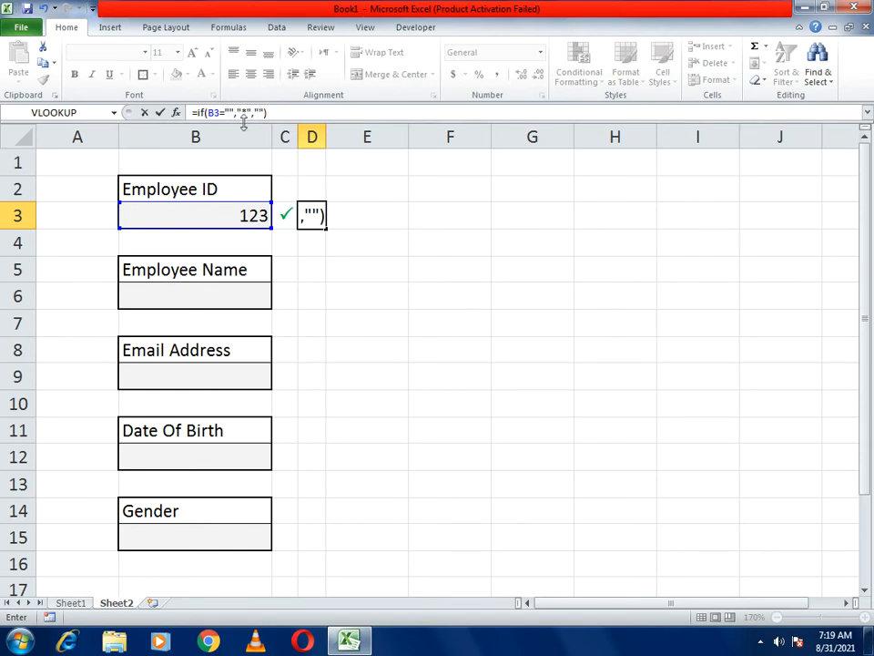
{"action": "key", "text": "Return"}
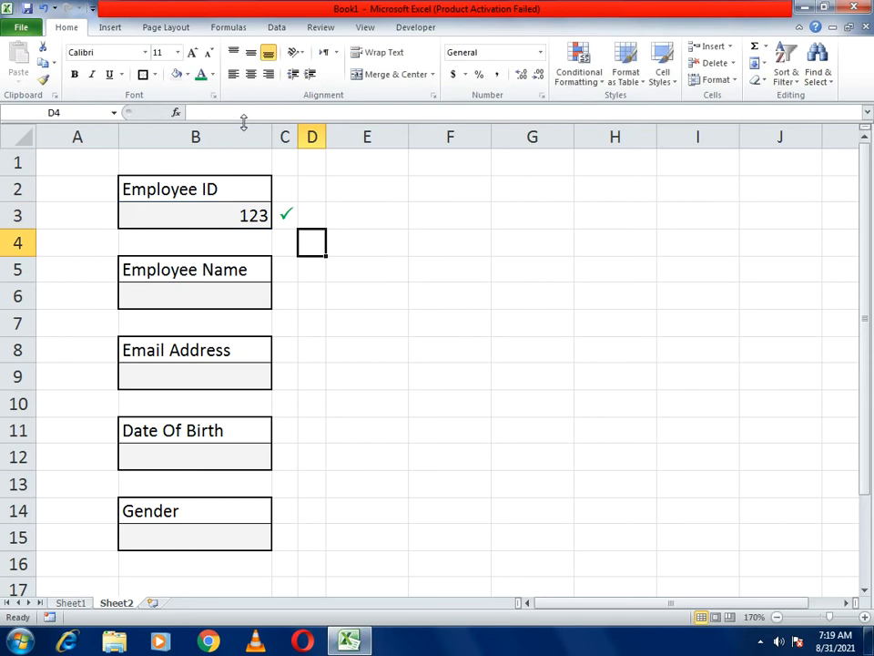
- Test the marker by entering haf in B3, then clearing B3 again
{"action": "left_click", "coordinate": [225, 216]}
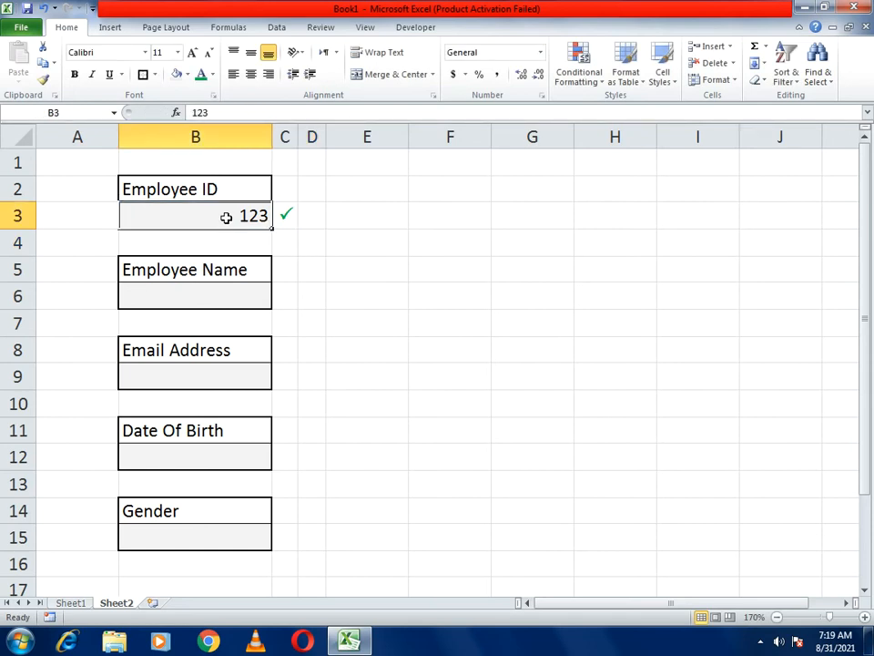
{"action": "key", "text": "Delete"}
{"action": "type", "text": "haf"}
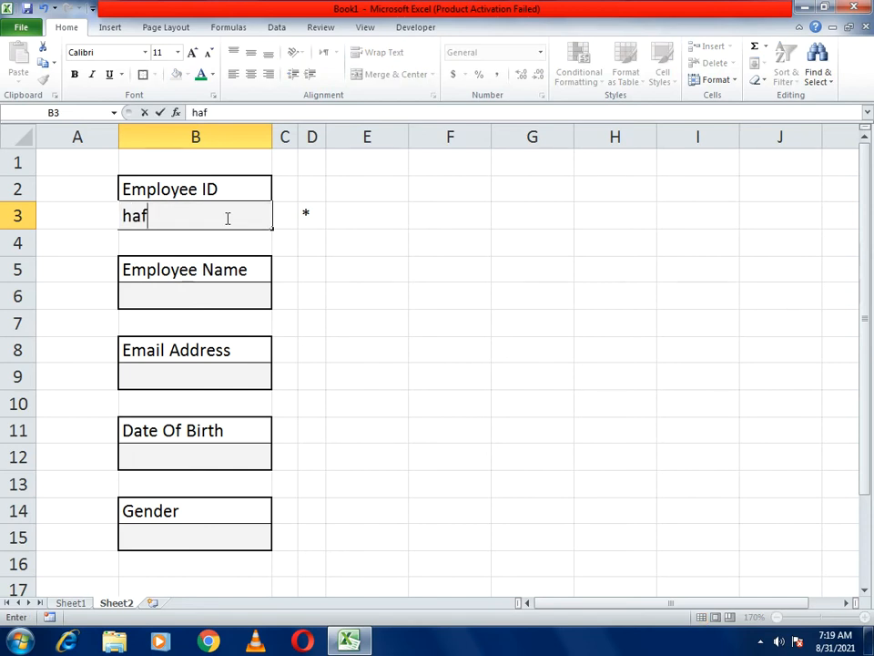
{"action": "key", "text": "Return"}
{"action": "left_click", "coordinate": [226, 217]}
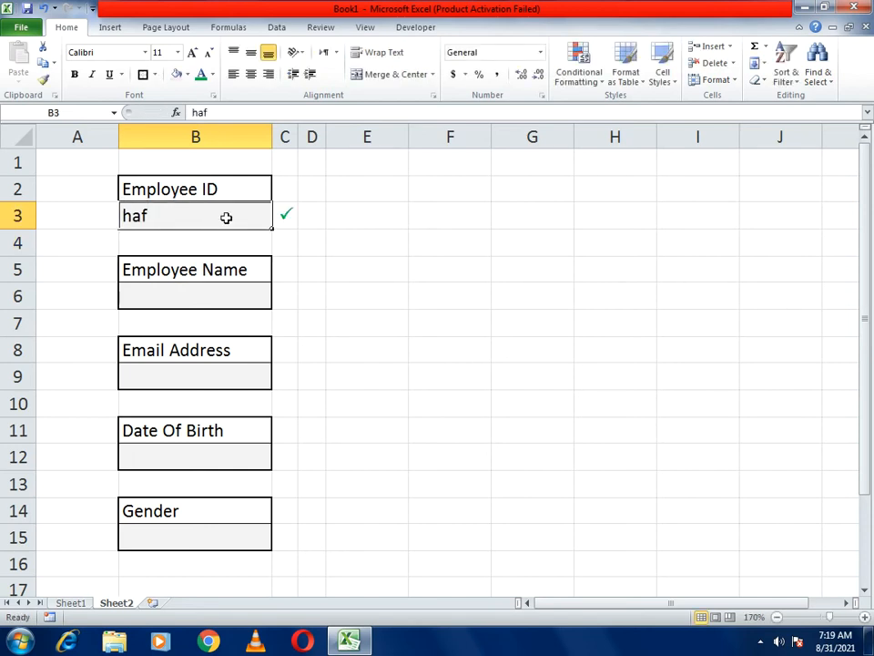
{"action": "key", "text": "Delete"}
{"action": "key", "text": "Return"}
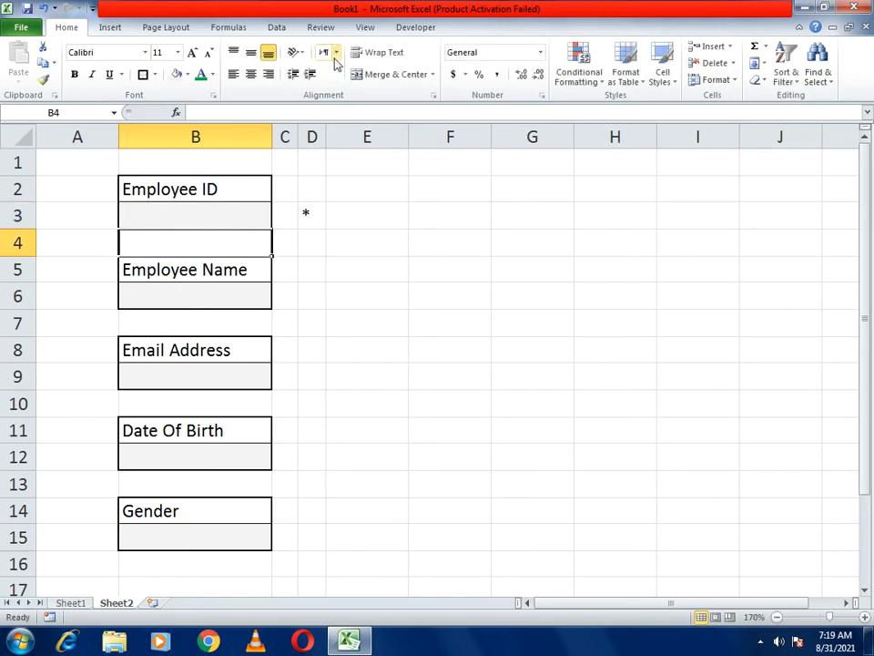
- Center the D3 asterisk horizontally and vertically and make it bold
{"action": "left_click", "coordinate": [314, 215]}
{"action": "left_click", "coordinate": [250, 74]}
{"action": "left_click", "coordinate": [250, 52]}
{"action": "left_click", "coordinate": [75, 74]}
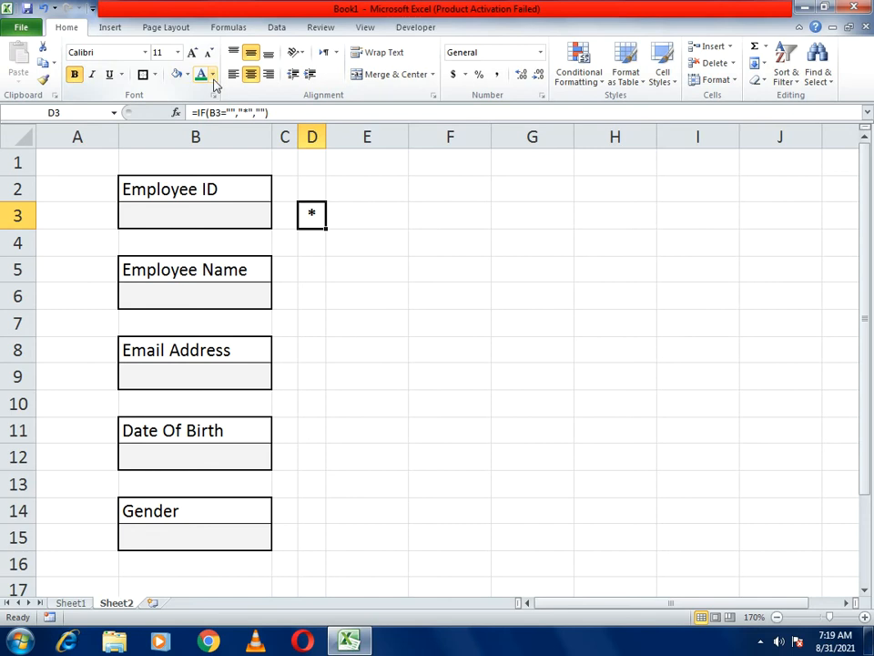
- Colour the D3 asterisk red
{"action": "left_click", "coordinate": [213, 75]}
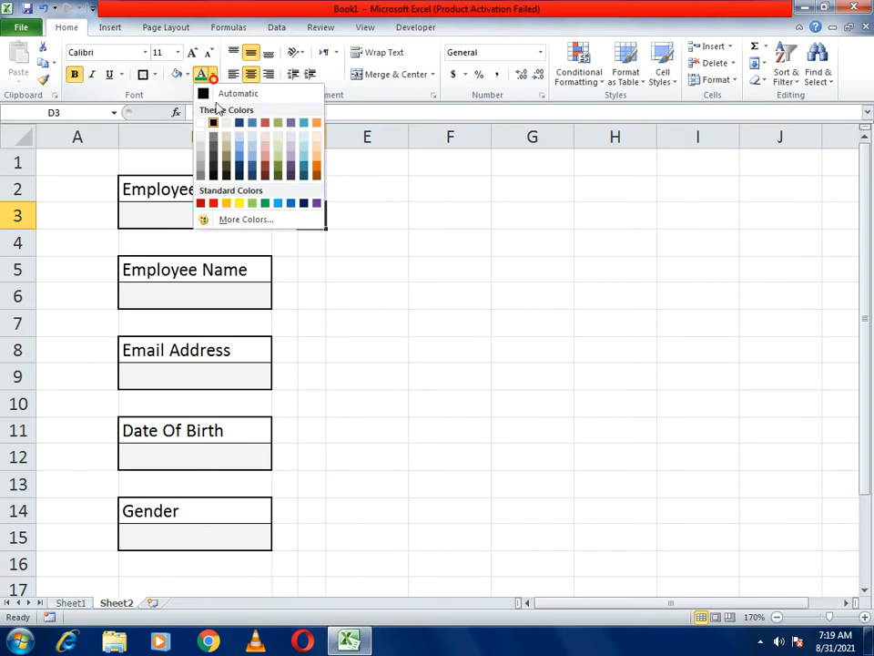
{"action": "left_click", "coordinate": [213, 203]}
{"action": "left_click", "coordinate": [361, 271]}
- Test Employee ID with the entry Smits to show the green check, then clear it
{"action": "left_click", "coordinate": [200, 219]}
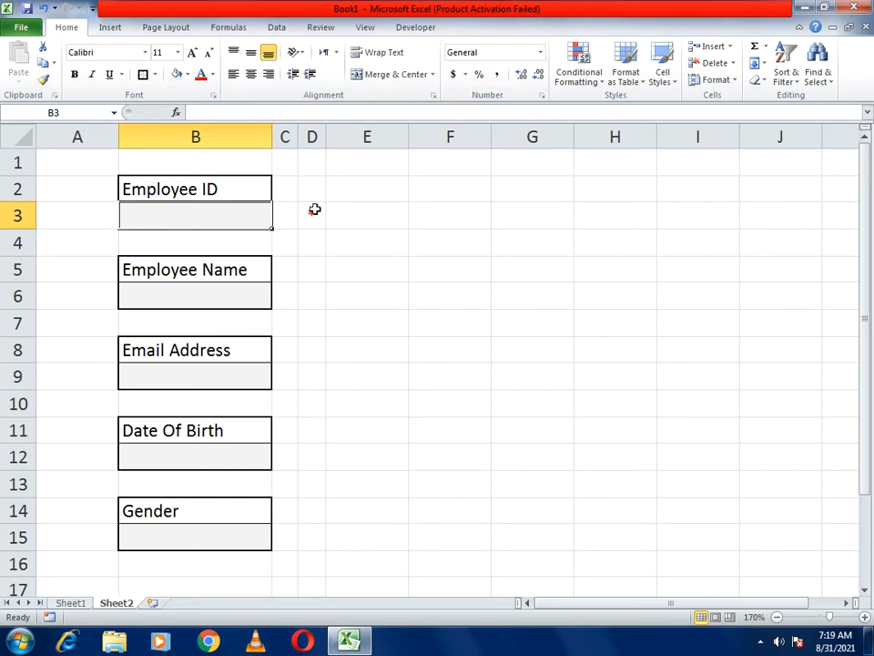
{"action": "left_click", "coordinate": [222, 221]}
{"action": "type", "text": "Smith"}
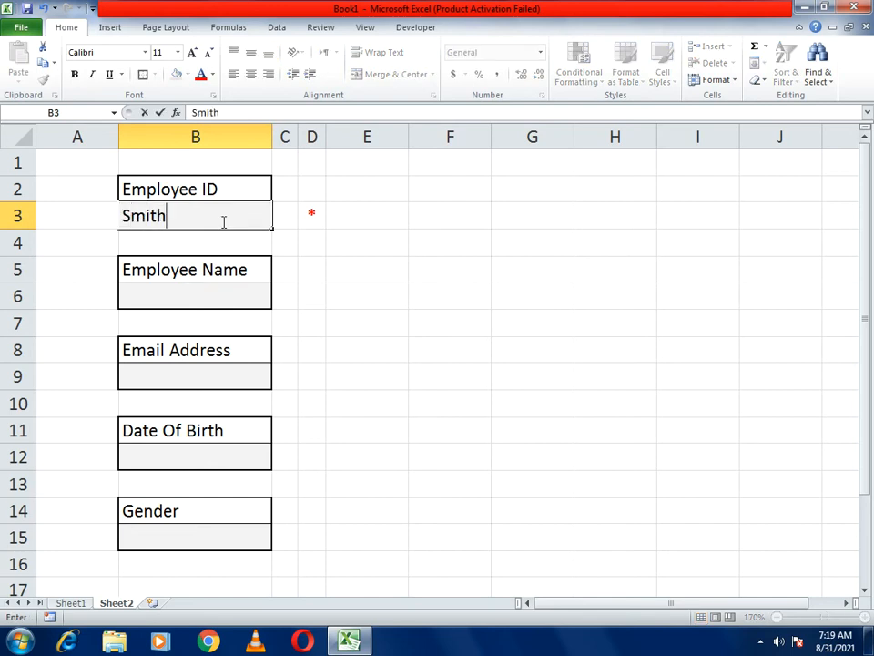
{"action": "key", "text": "BackSpace"}
{"action": "type", "text": "s"}
{"action": "key", "text": "Return"}
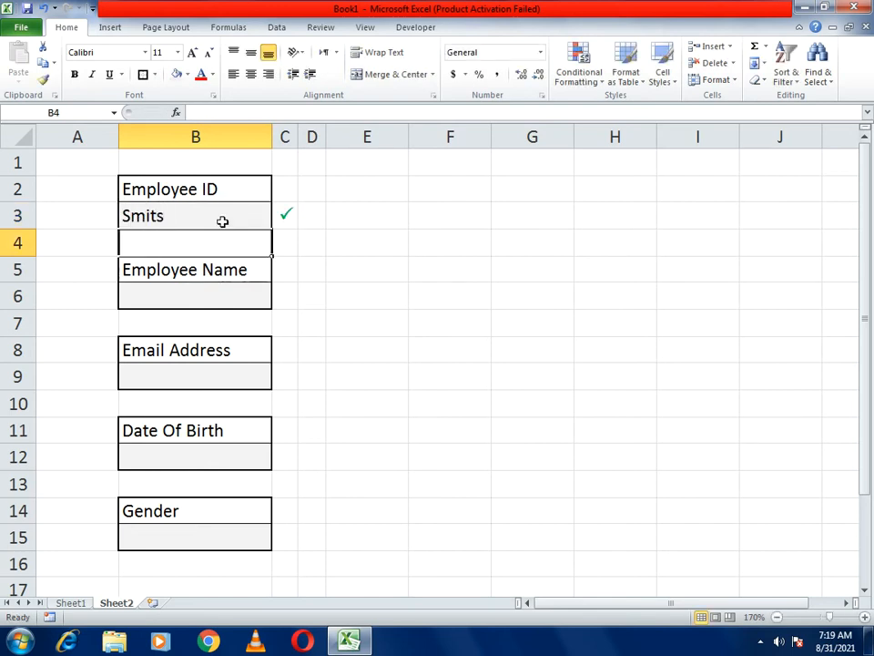
{"action": "left_click", "coordinate": [222, 221]}
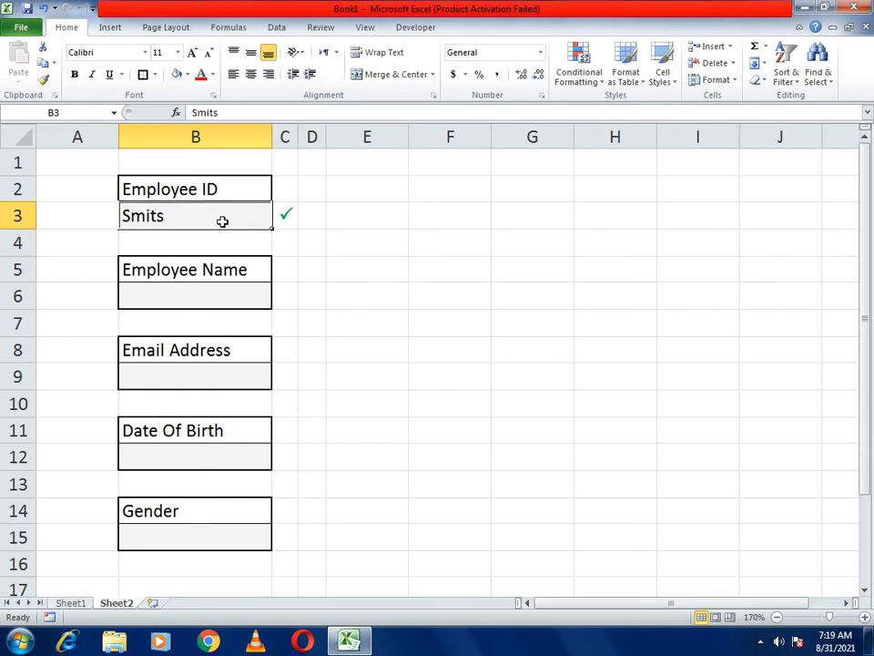
{"action": "key", "text": "Delete"}
- Copy the C3:D3 indicators to C6:D6 and C9:D9 beside Employee Name and Email Address
{"action": "left_click_drag", "start_coordinate": [285, 215], "coordinate": [304, 216]}
{"action": "key", "text": "ctrl+c"}
{"action": "left_click_drag", "start_coordinate": [289, 303], "coordinate": [313, 303]}
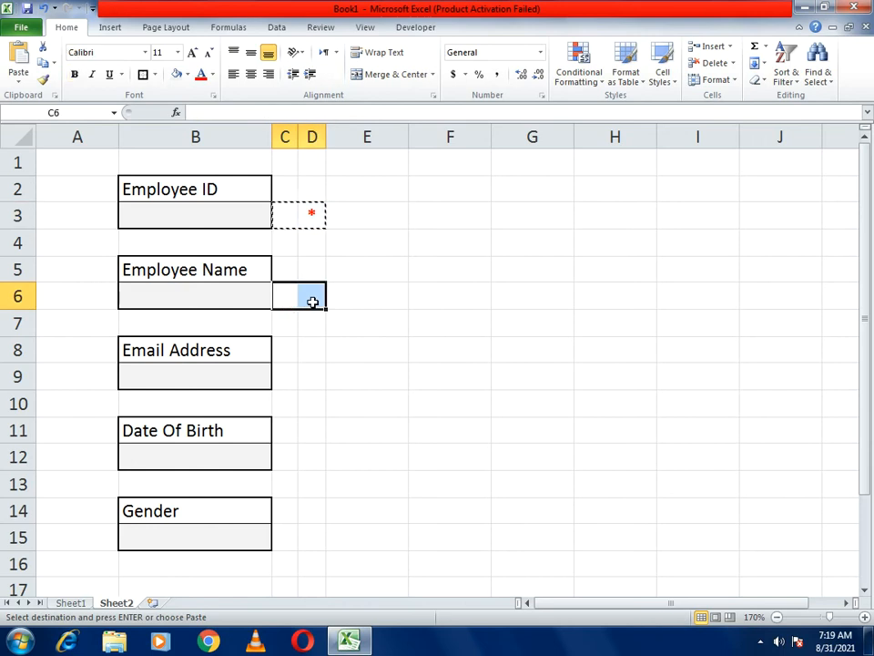
{"action": "key", "text": "ctrl+v"}
{"action": "left_click", "coordinate": [288, 378]}
{"action": "left_click_drag", "start_coordinate": [288, 378], "coordinate": [309, 375]}
{"action": "key", "text": "ctrl+v"}
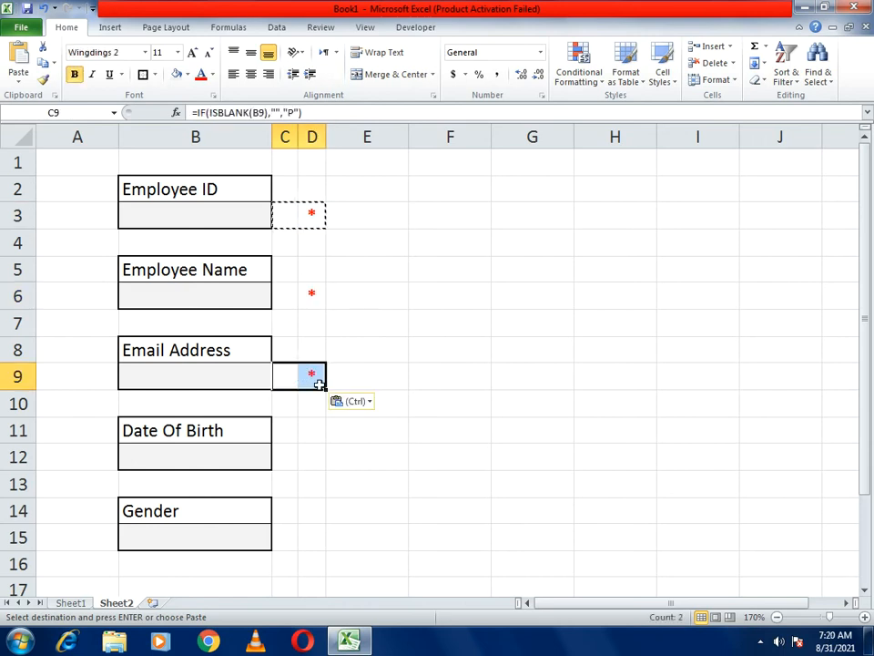
- Test the Email Address indicator with sada, clear it, and reselect B3
{"action": "left_click", "coordinate": [414, 447]}
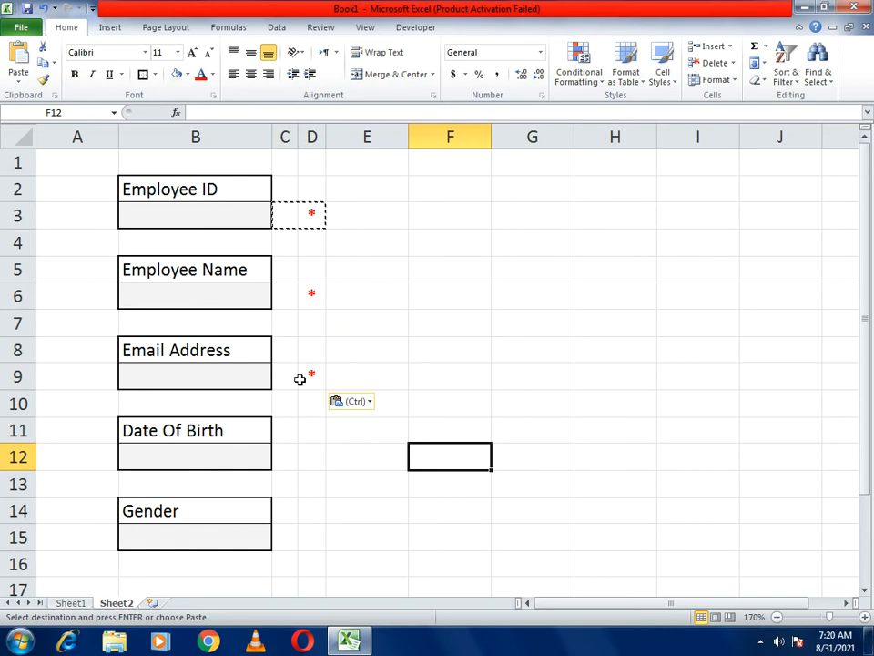
{"action": "left_click", "coordinate": [219, 383]}
{"action": "type", "text": "sada"}
{"action": "key", "text": "Return"}
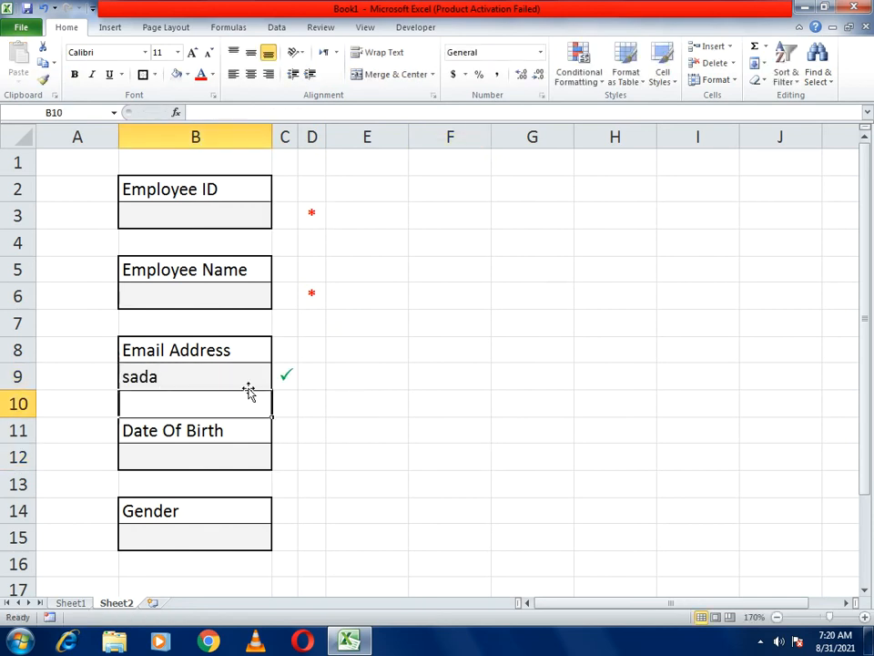
{"action": "left_click", "coordinate": [249, 387]}
{"action": "key", "text": "Delete"}
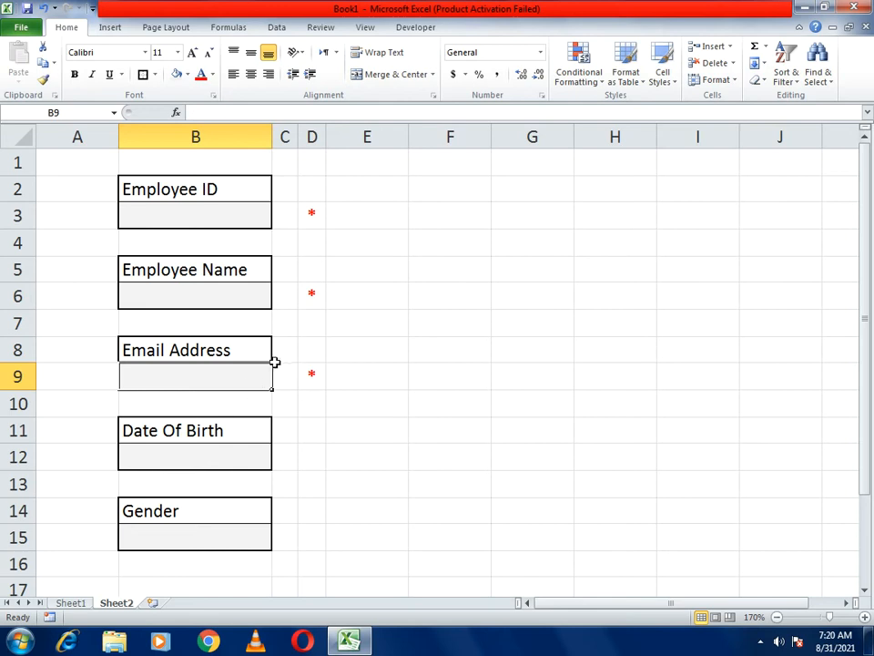
{"action": "left_click", "coordinate": [212, 219]}
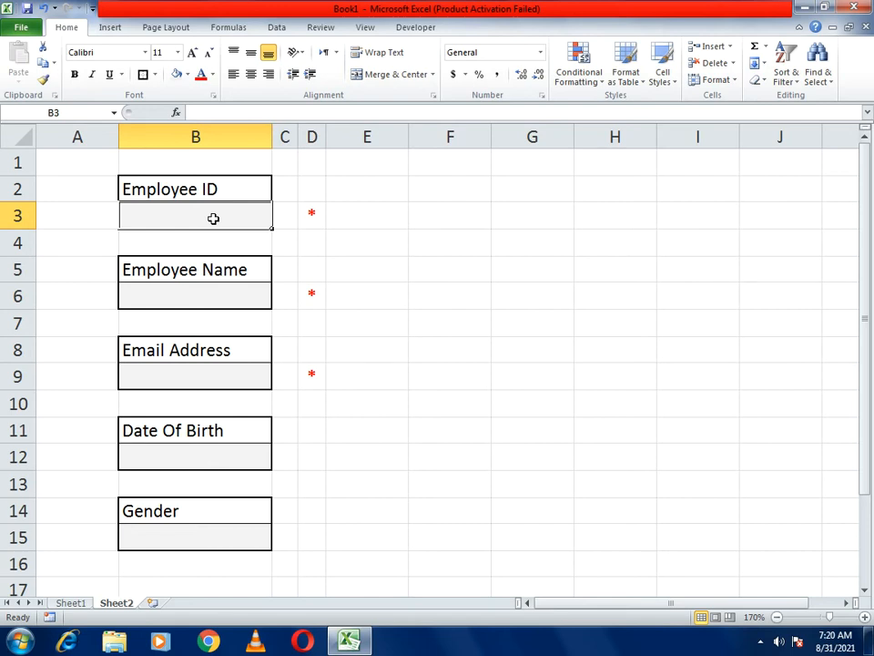
- Open Data Validation for B3 and set Allow to Custom
{"action": "left_click", "coordinate": [406, 30]}
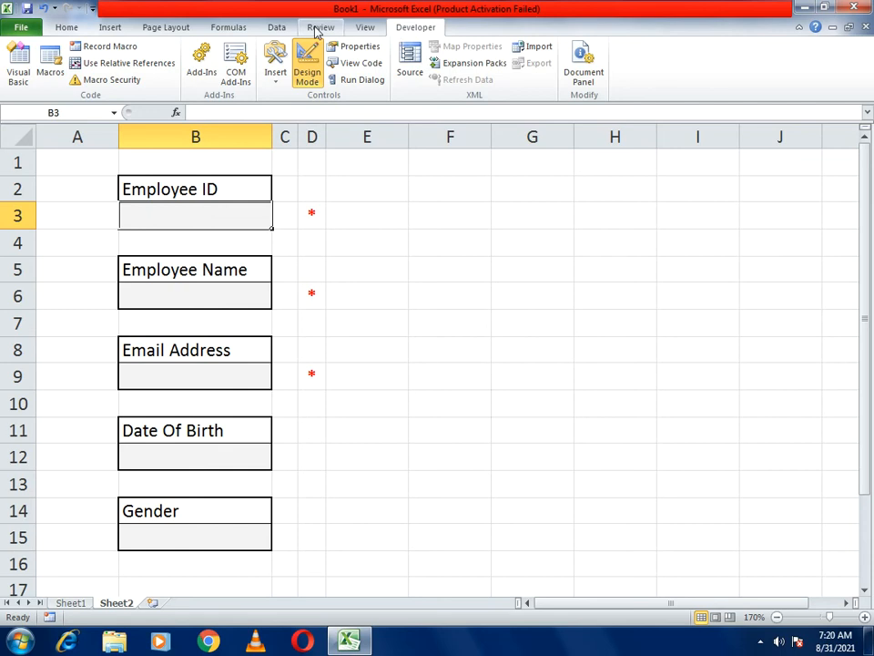
{"action": "left_click", "coordinate": [282, 31]}
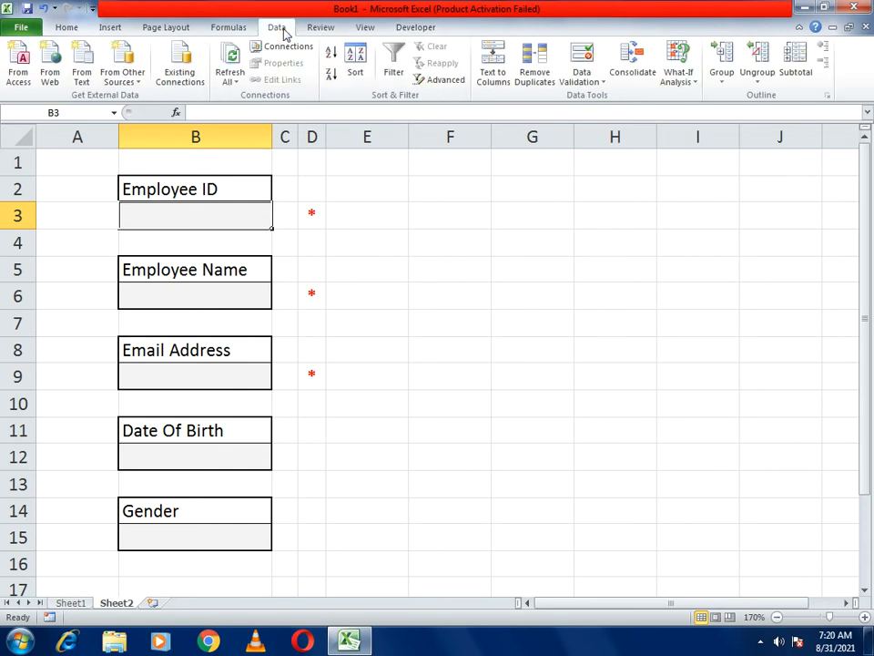
{"action": "left_click", "coordinate": [580, 88]}
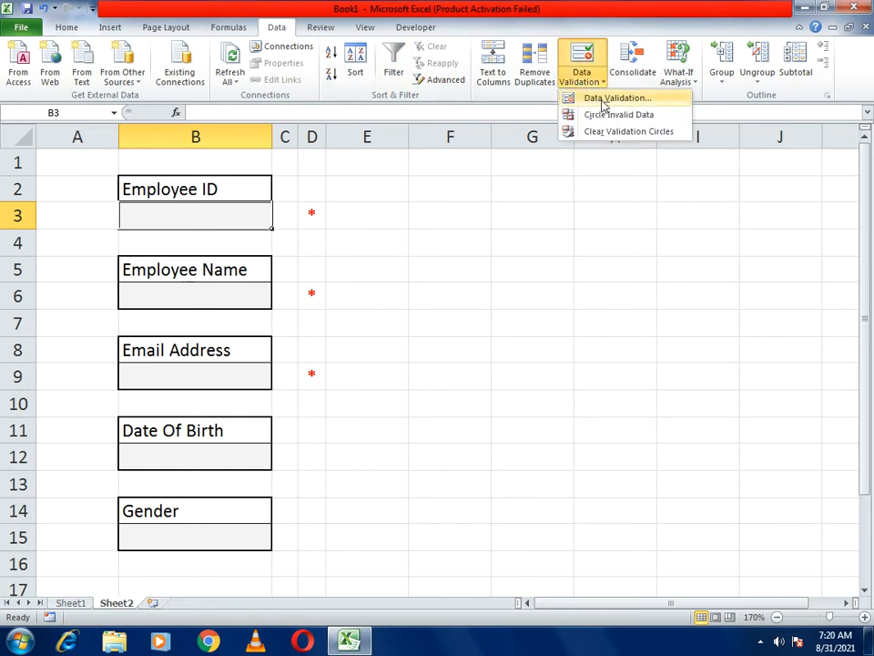
{"action": "left_click", "coordinate": [602, 102]}
{"action": "left_click_drag", "start_coordinate": [500, 212], "coordinate": [467, 90]}
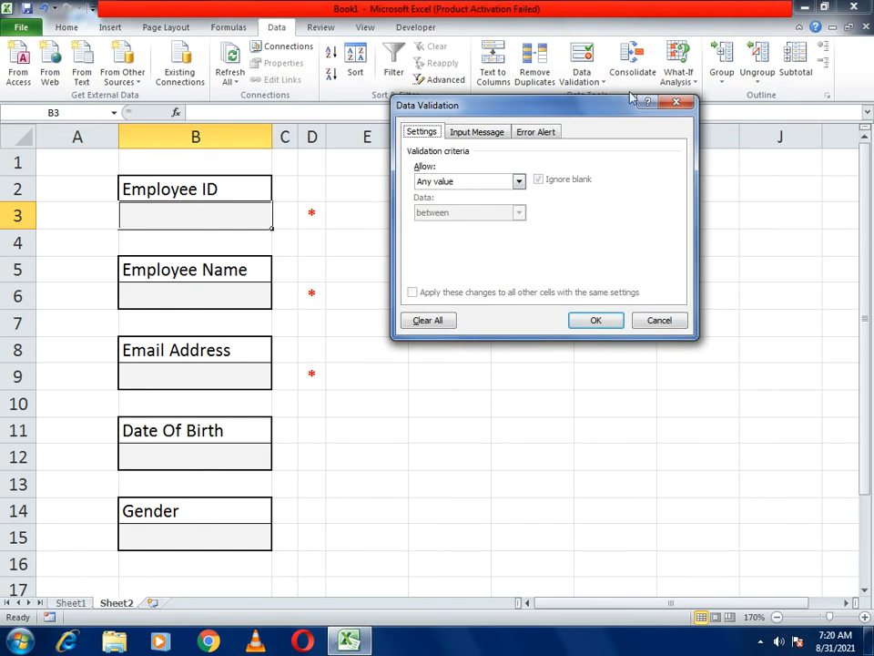
{"action": "left_click", "coordinate": [439, 184]}
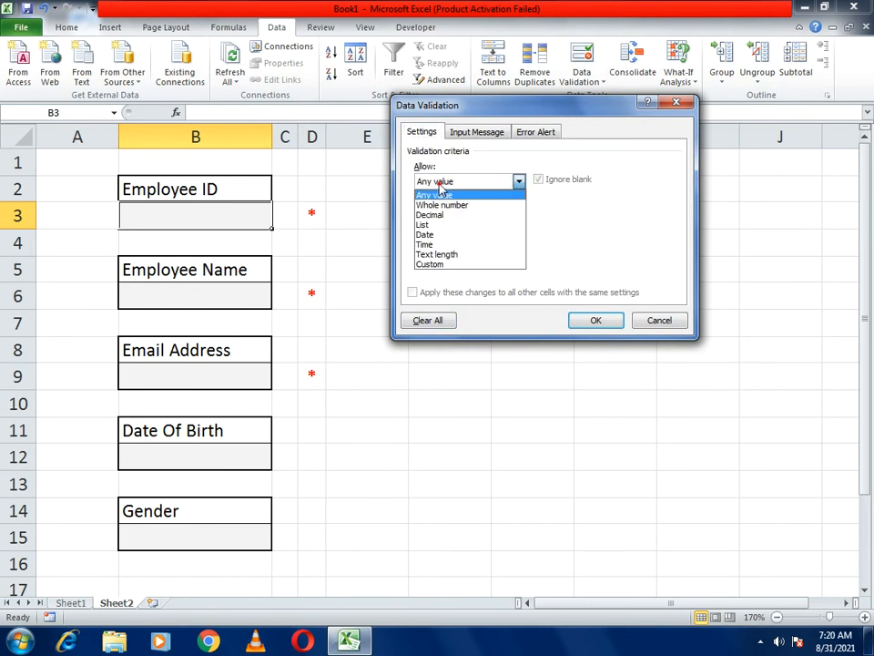
{"action": "left_click", "coordinate": [432, 265]}
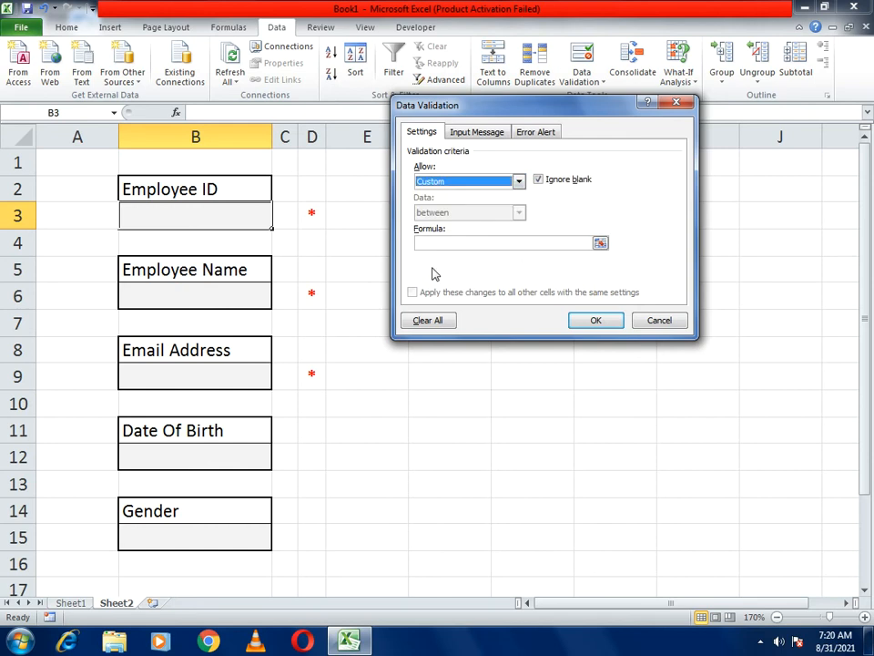
- Enter the validation formula =and(isnumber(B3),len(B3)=4)
{"action": "left_click", "coordinate": [477, 242]}
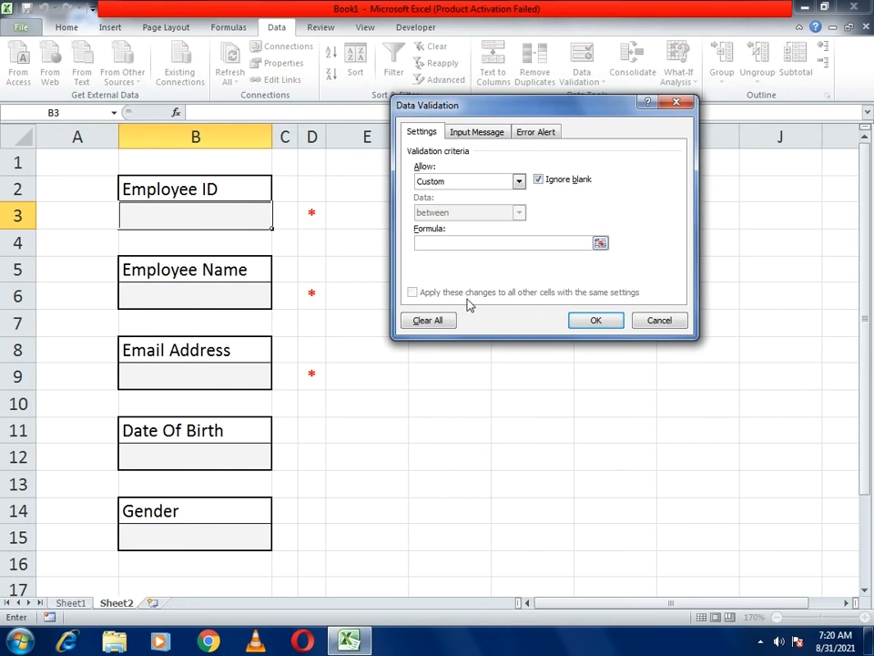
{"action": "type", "text": "=and(isnumber("}
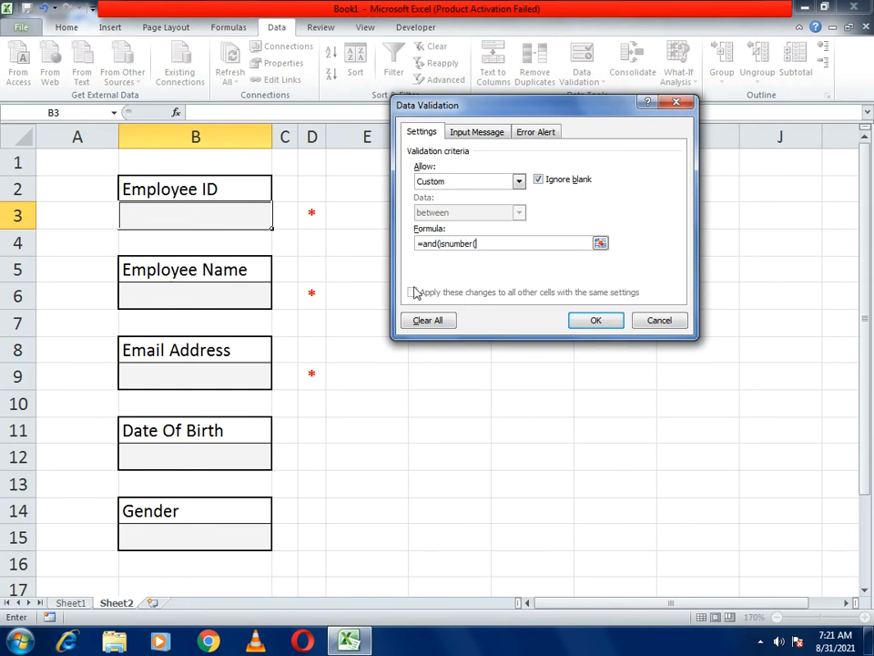
{"action": "left_click", "coordinate": [231, 215]}
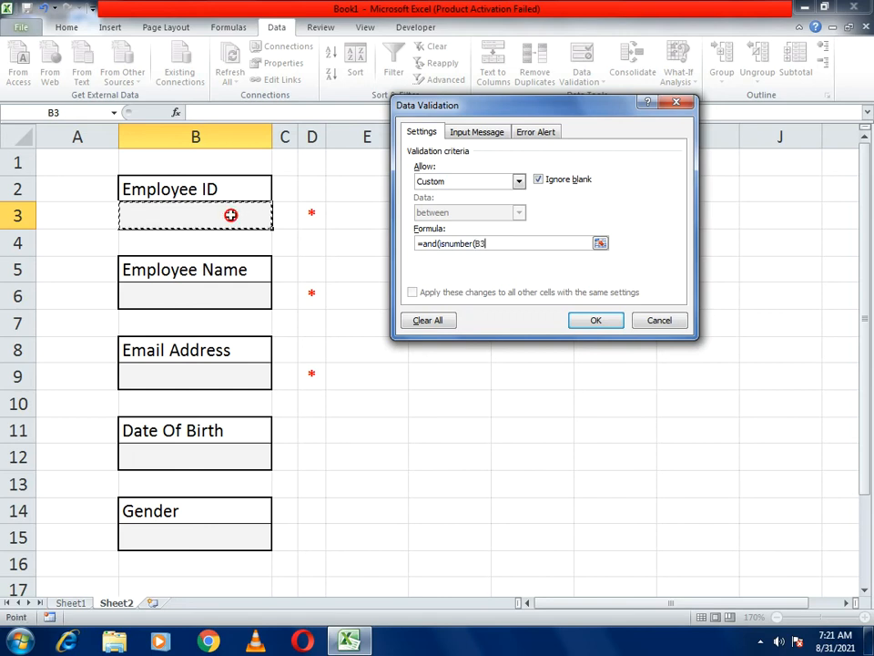
{"action": "type", "text": ")"}
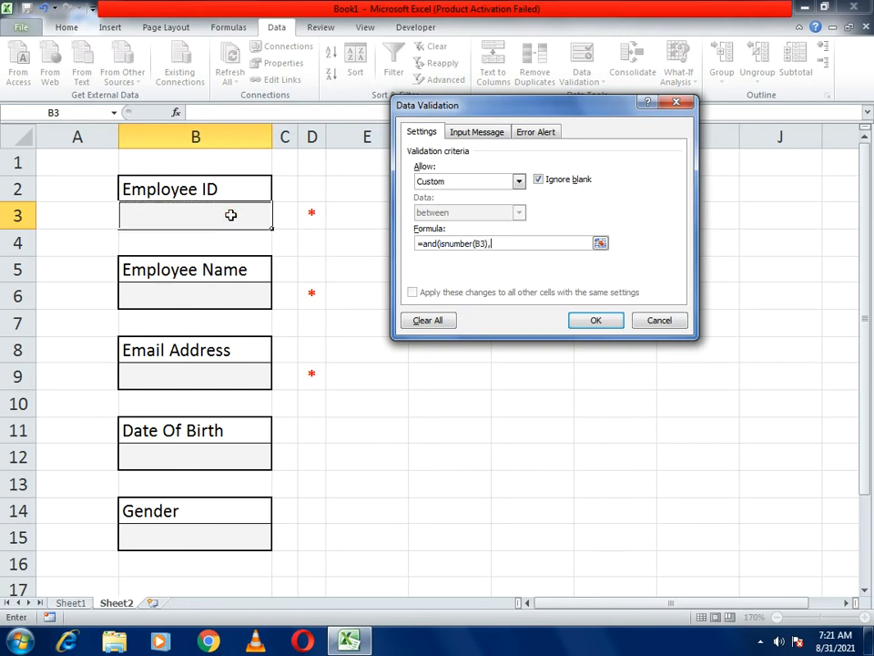
{"action": "type", "text": ",len("}
{"action": "left_click", "coordinate": [231, 215]}
{"action": "type", "text": ")=4)"}
- Set the error alert message 'Please Enter 4 Digits Code' and apply the B3 rule
{"action": "left_click", "coordinate": [525, 136]}
{"action": "left_click", "coordinate": [553, 230]}
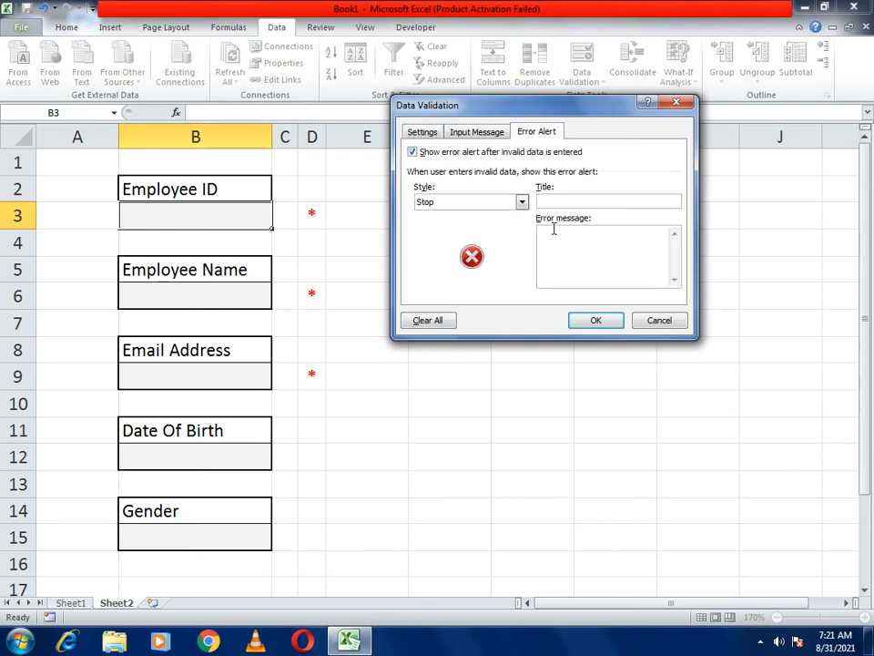
{"action": "type", "text": "Please Enter 4 DIgits"}
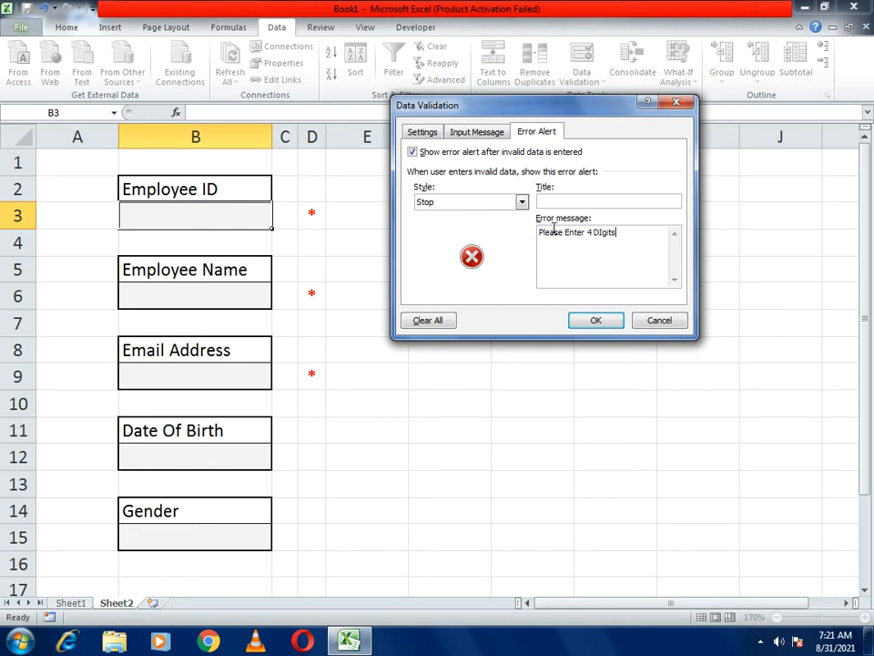
{"action": "key", "text": "BackSpace"}
{"action": "key", "text": "BackSpace"}
{"action": "key", "text": "BackSpace"}
{"action": "type", "text": "igits Code"}
{"action": "key", "text": "Return"}
{"action": "left_click", "coordinate": [582, 323]}
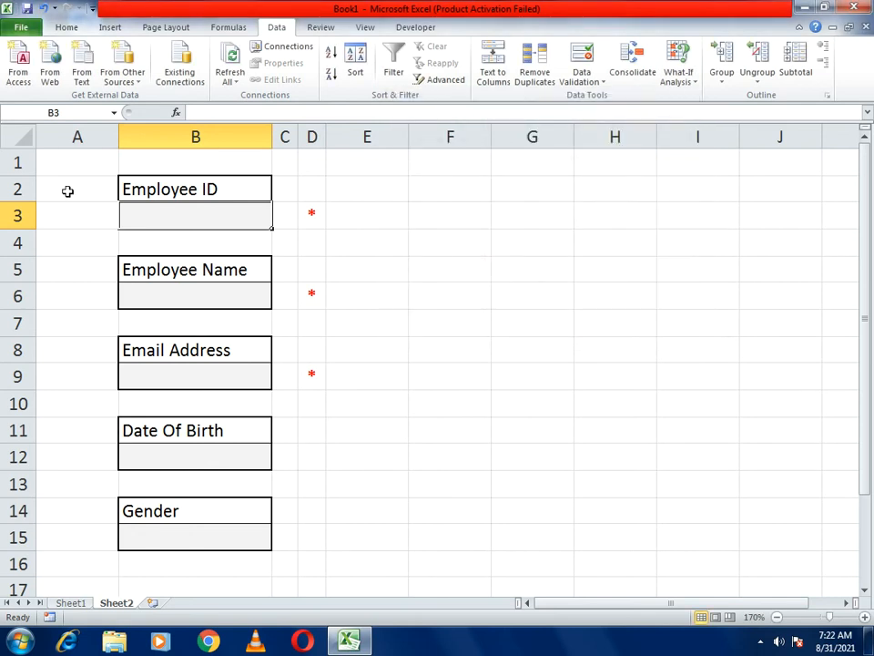
{"action": "left_click", "coordinate": [135, 214]}
{"action": "type", "text": "abcd"}
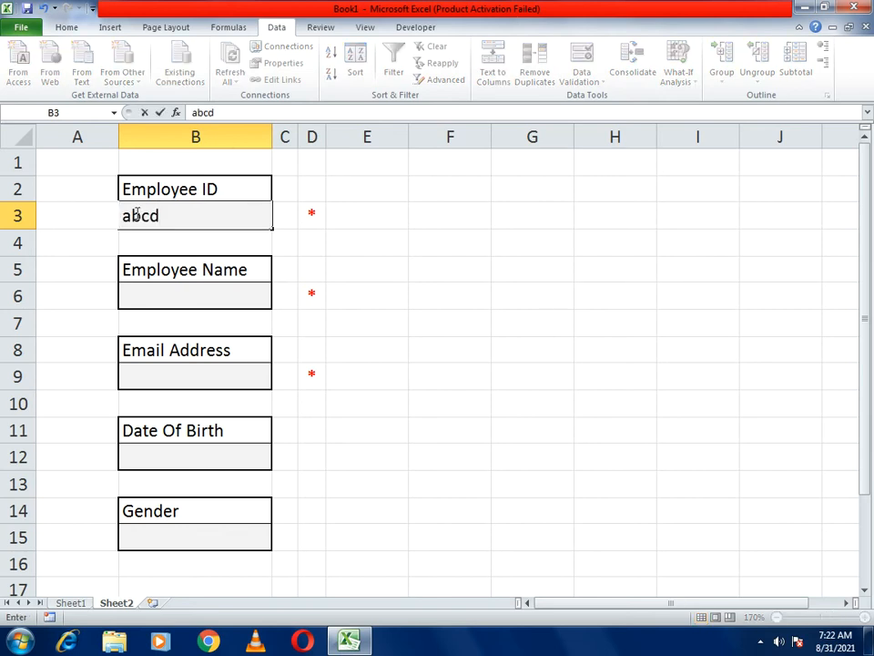
{"action": "key", "text": "Return"}
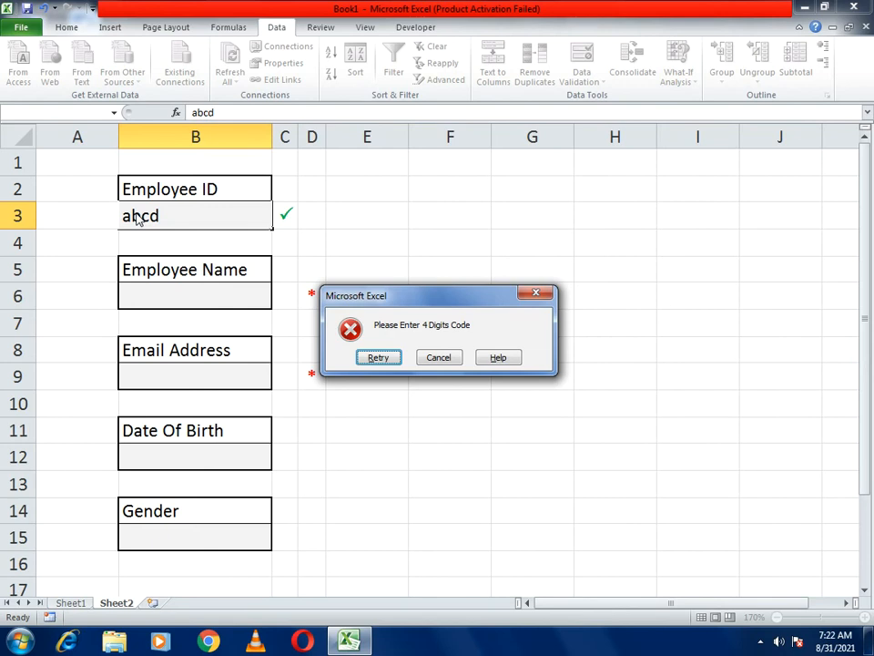
{"action": "left_click", "coordinate": [440, 358]}
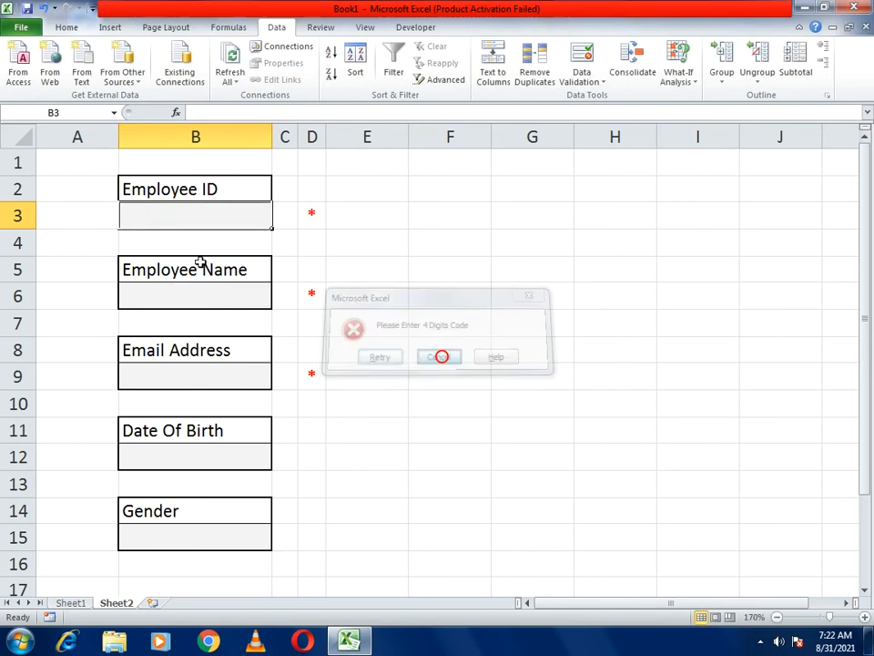
{"action": "left_click", "coordinate": [166, 224]}
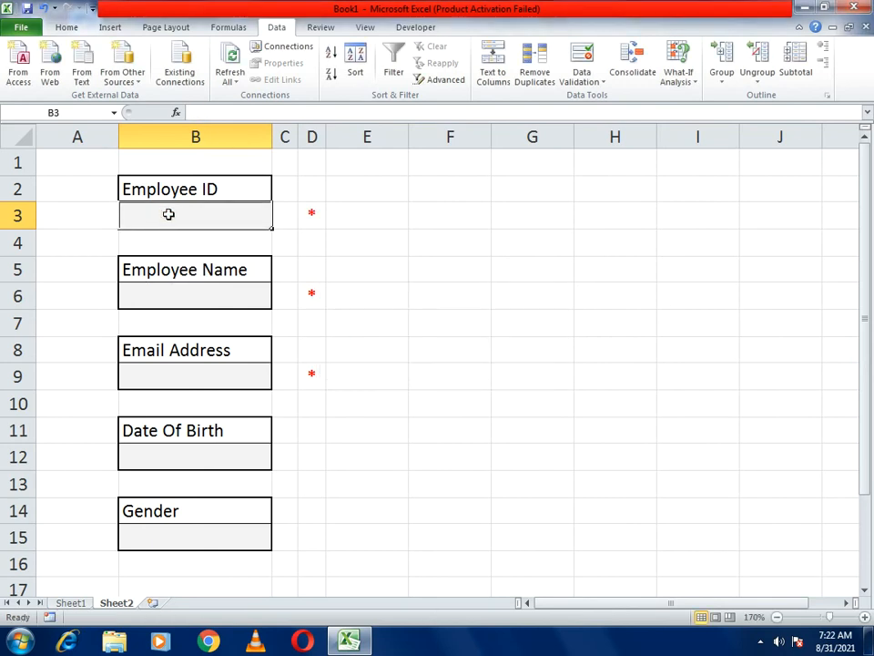
{"action": "type", "text": "1234"}
{"action": "key", "text": "Return"}
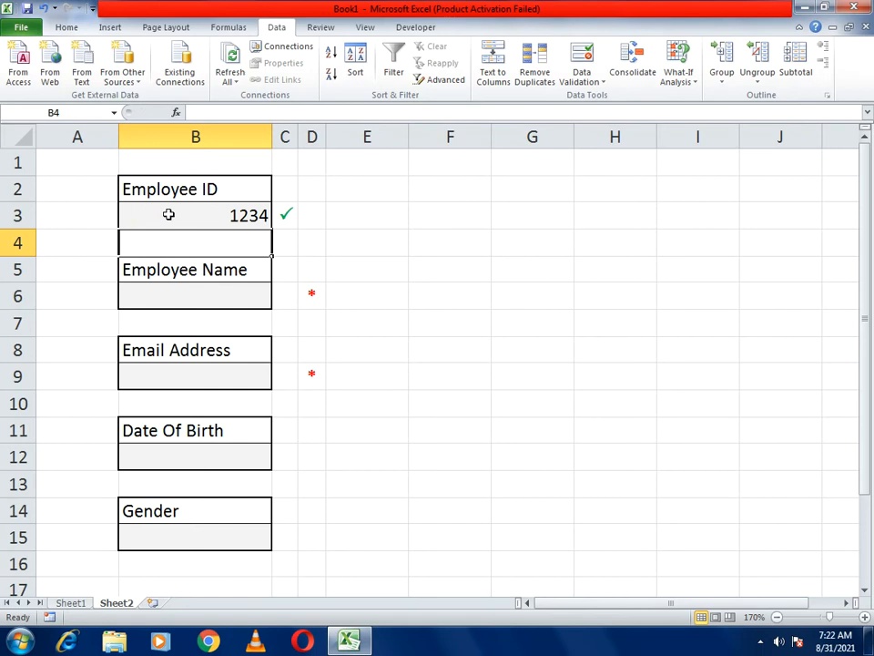
{"action": "left_click", "coordinate": [168, 214]}
{"action": "key", "text": "Delete"}
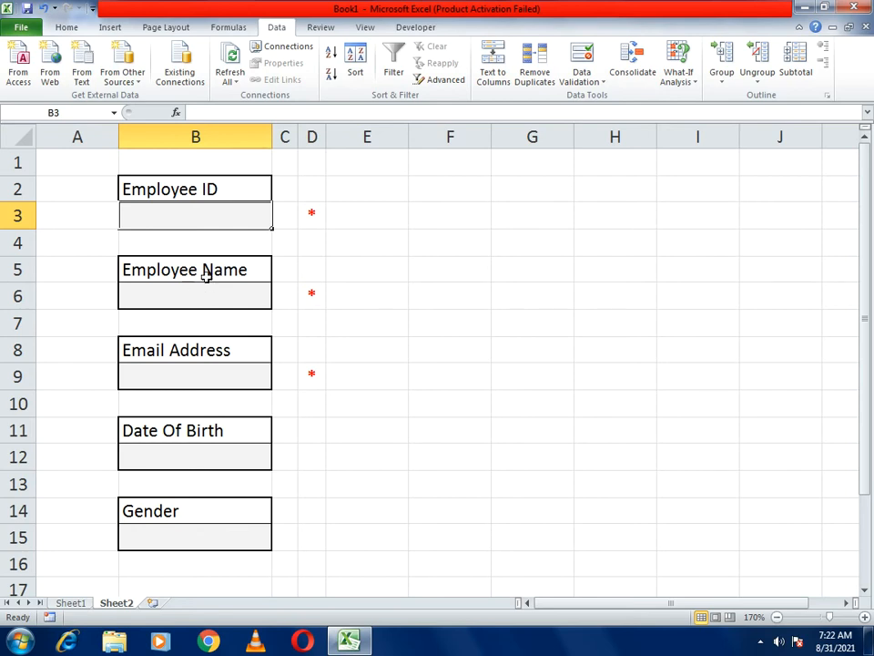
- Give B6 a Custom validation rule with formula =(istext(B6))
{"action": "left_click", "coordinate": [208, 303]}
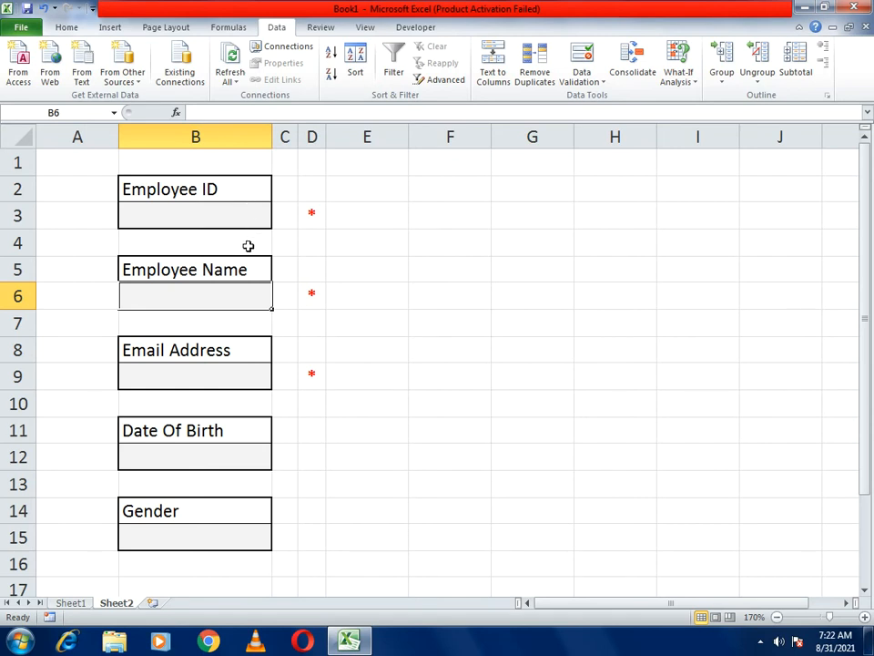
{"action": "left_click", "coordinate": [257, 296]}
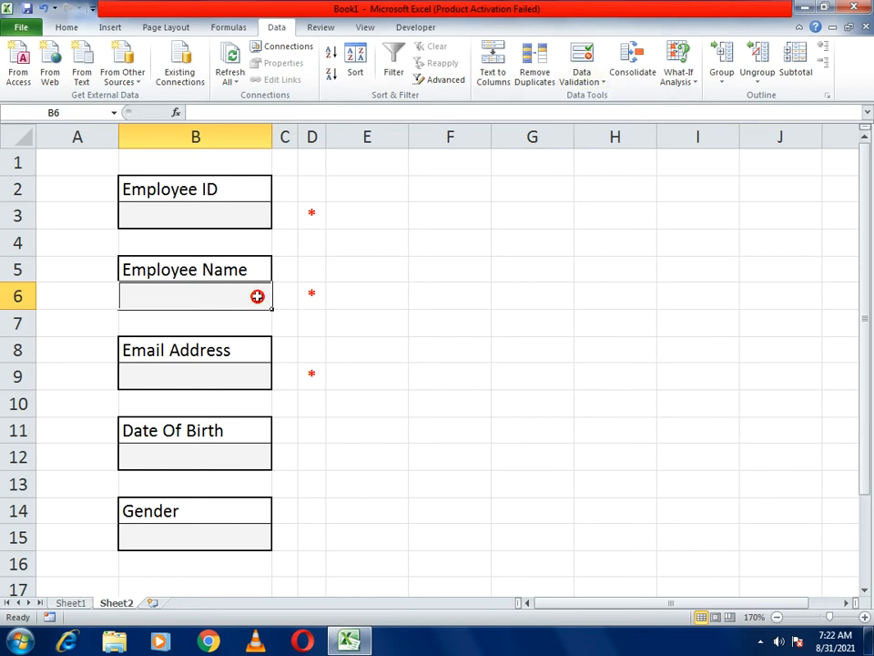
{"action": "left_click", "coordinate": [592, 84]}
{"action": "left_click", "coordinate": [603, 96]}
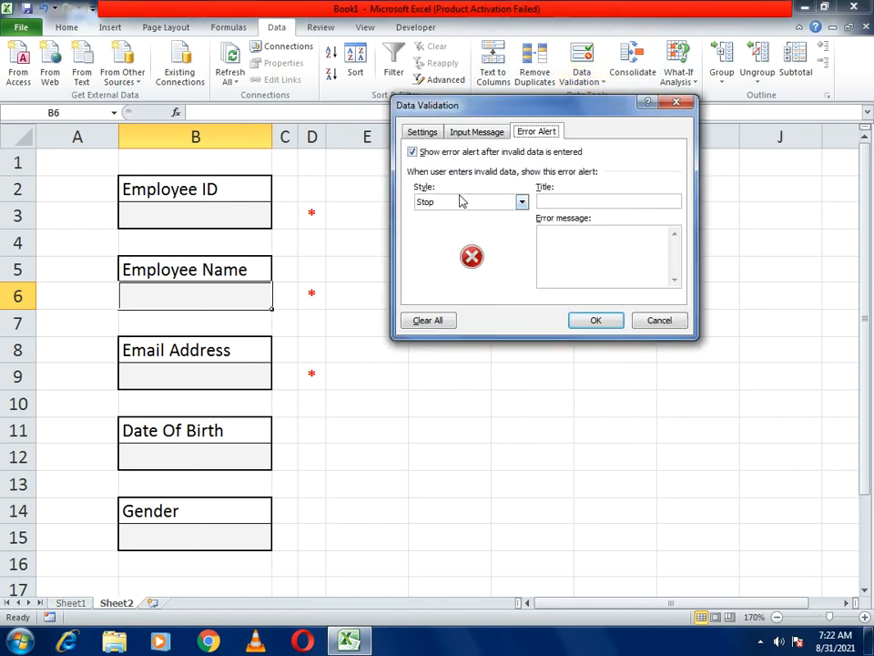
{"action": "left_click", "coordinate": [422, 132]}
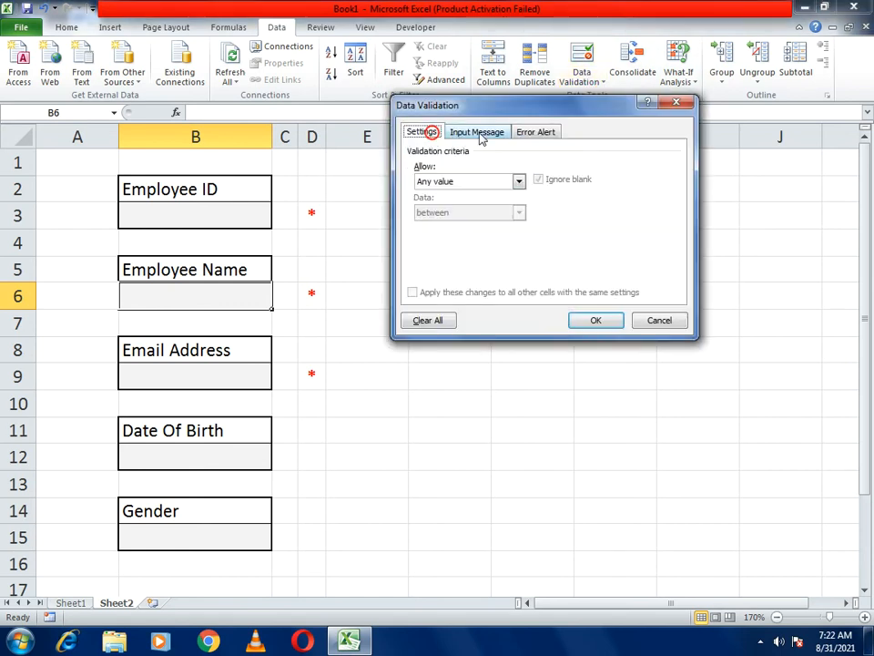
{"action": "left_click", "coordinate": [438, 181]}
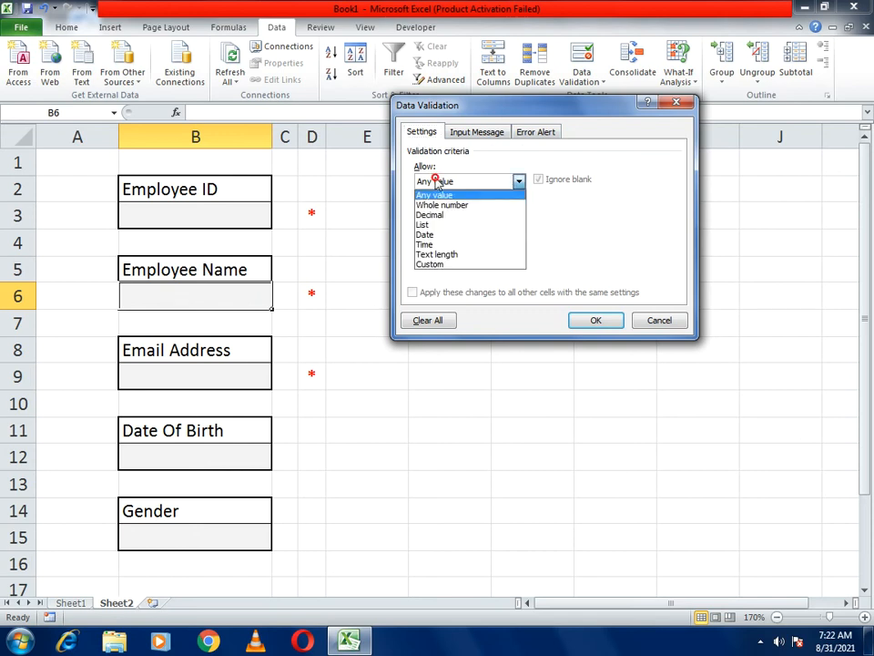
{"action": "left_click", "coordinate": [431, 265]}
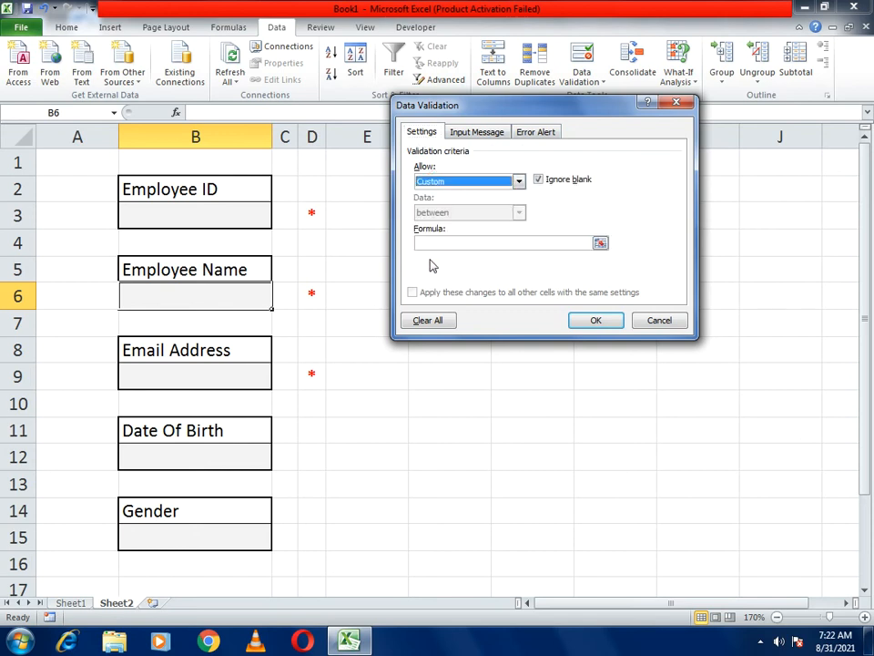
{"action": "left_click", "coordinate": [446, 243]}
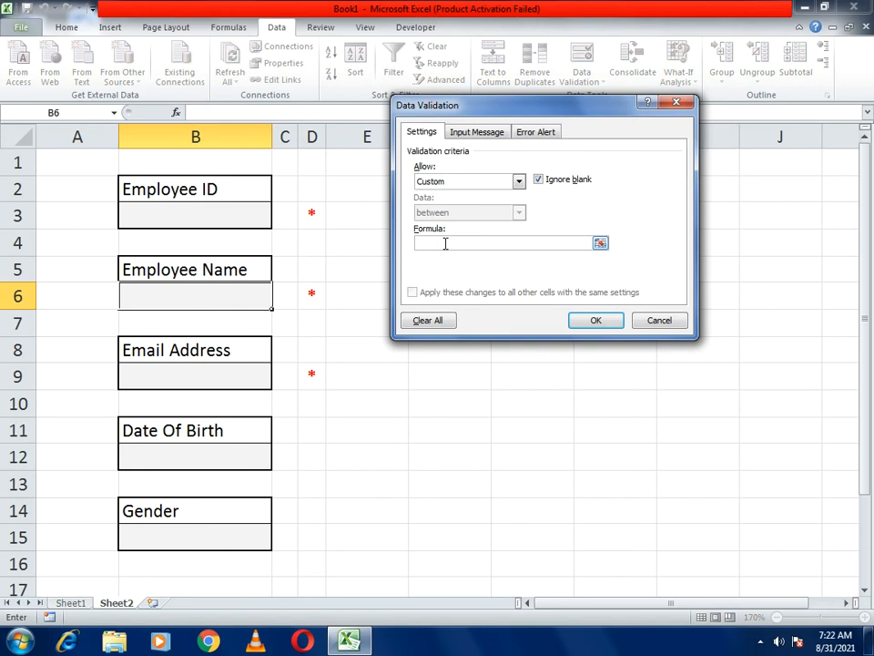
{"action": "type", "text": "=(istext("}
{"action": "left_click", "coordinate": [250, 299]}
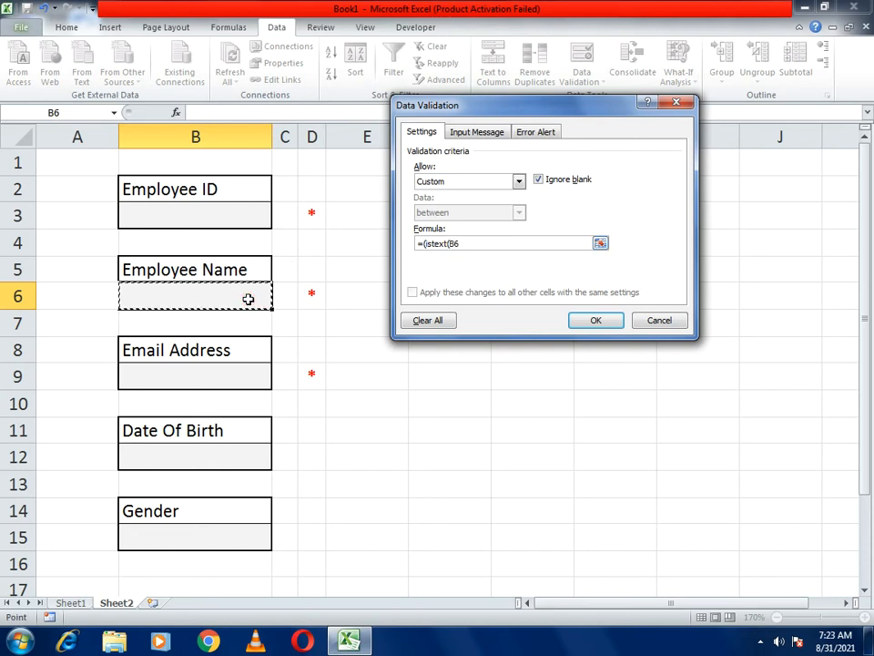
{"action": "type", "text": "))"}
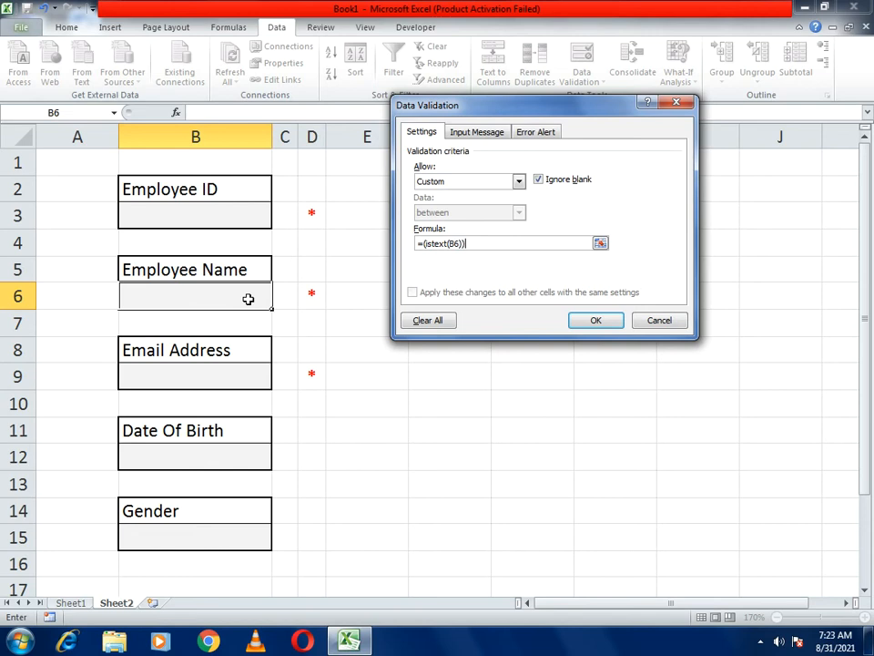
- Set the error message 'Please Enter Text Only' and apply the B6 validation
{"action": "left_click", "coordinate": [534, 131]}
{"action": "left_click", "coordinate": [567, 235]}
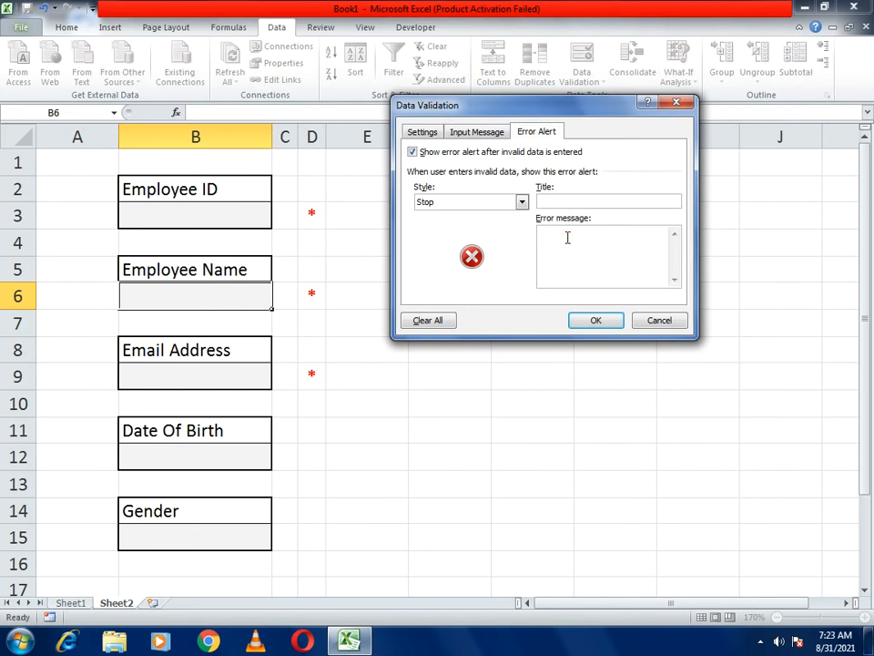
{"action": "type", "text": "Please Enter TExt Only"}
{"action": "left_click", "coordinate": [596, 322]}
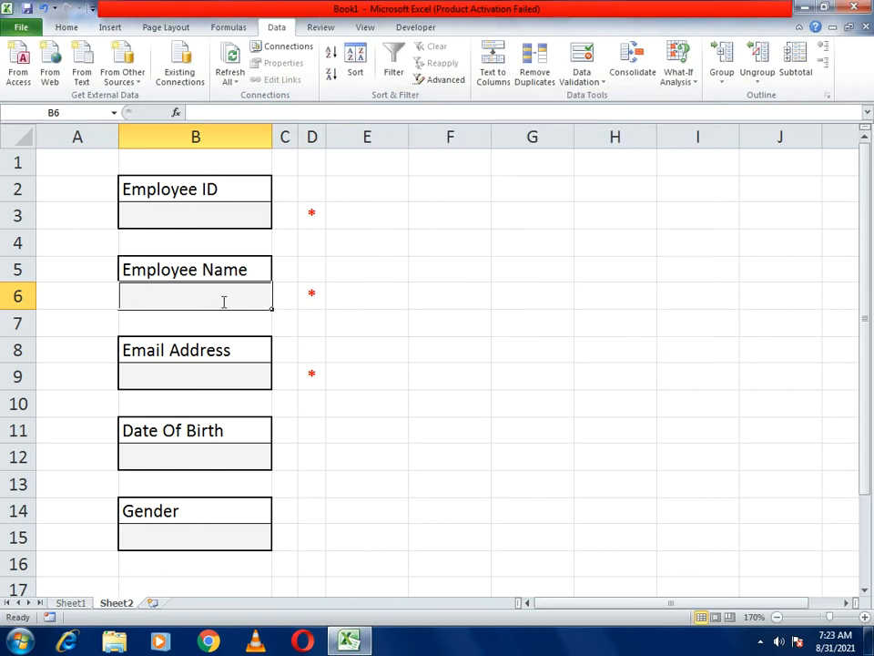
- Test B6 with 123, retry after the rejection, and enter Smith as the name
{"action": "type", "text": "123"}
{"action": "key", "text": "Return"}
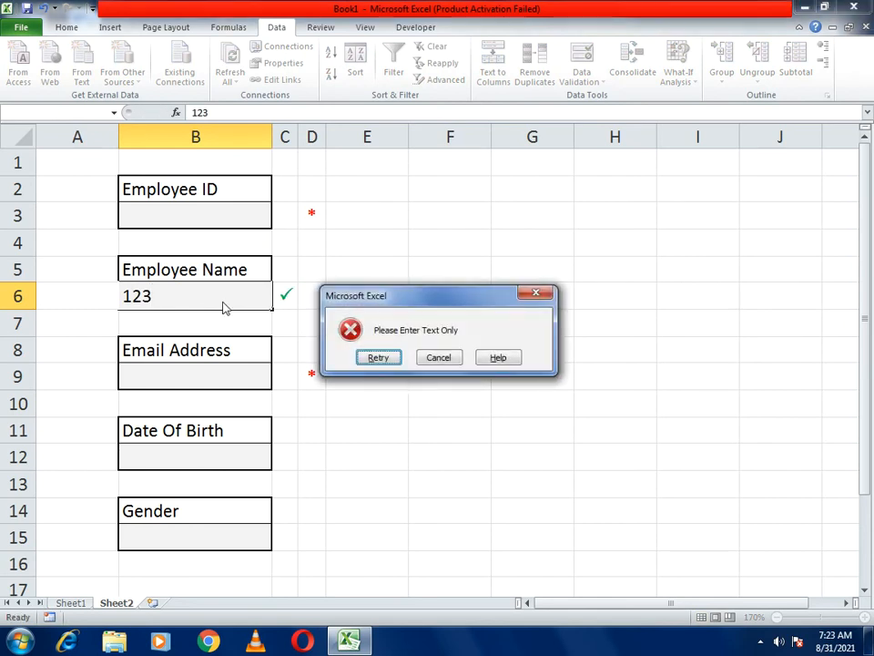
{"action": "key", "text": "Return"}
{"action": "type", "text": "Smith"}
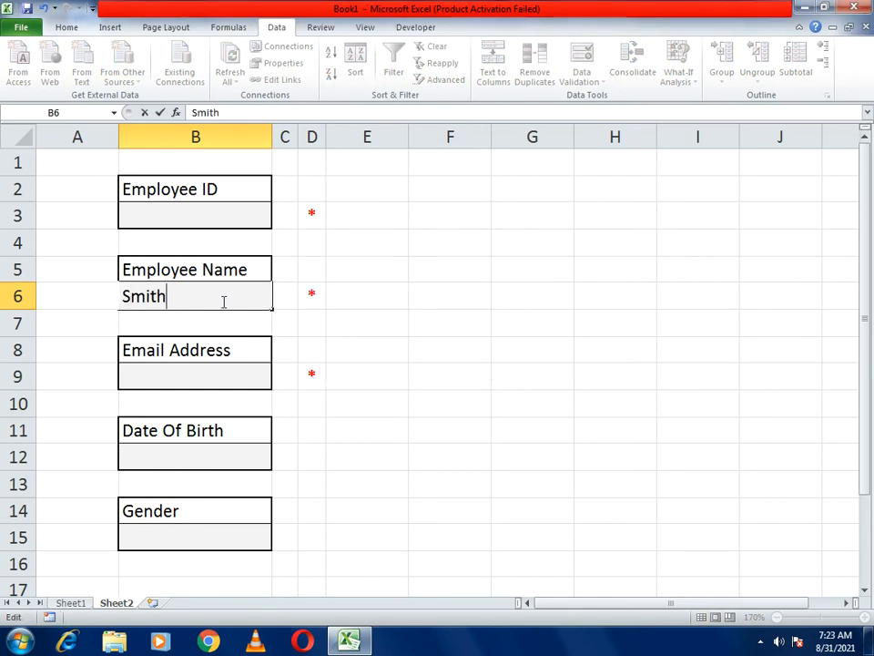
{"action": "key", "text": "Return"}
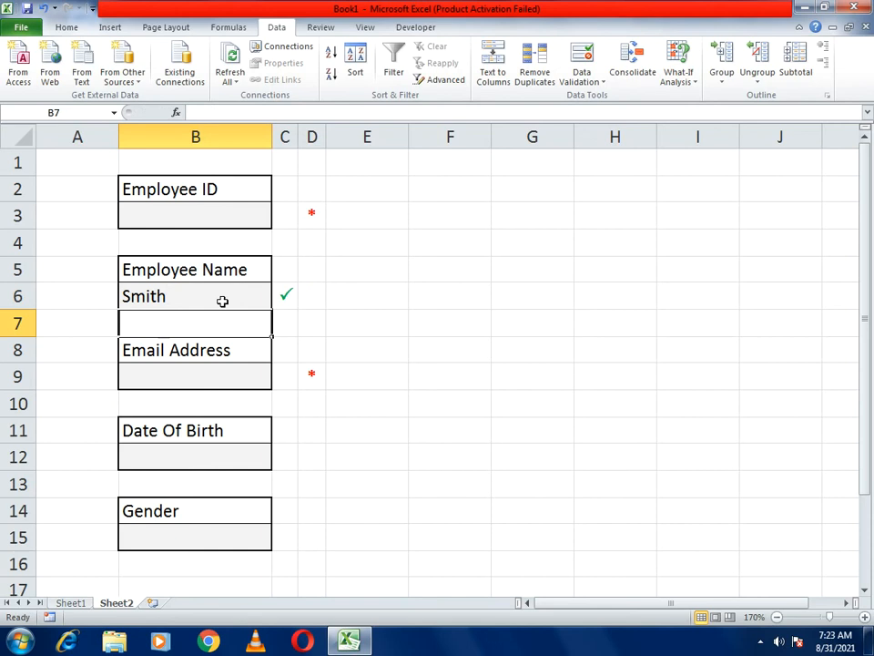
- Enter 1001 as the Employee ID in B3
{"action": "left_click", "coordinate": [244, 213]}
{"action": "type", "text": "1001"}
{"action": "key", "text": "Return"}
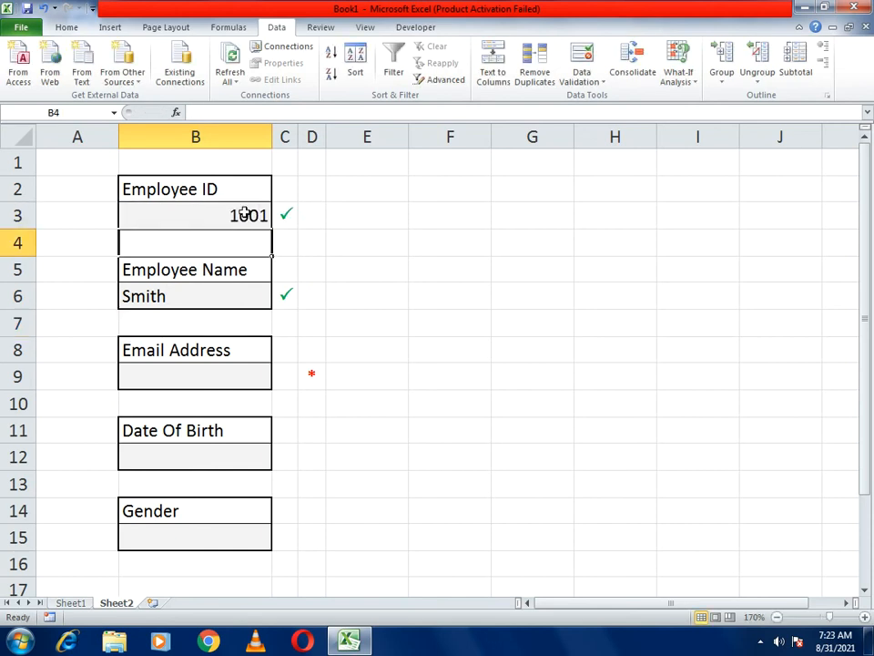
{"action": "left_click", "coordinate": [221, 374]}
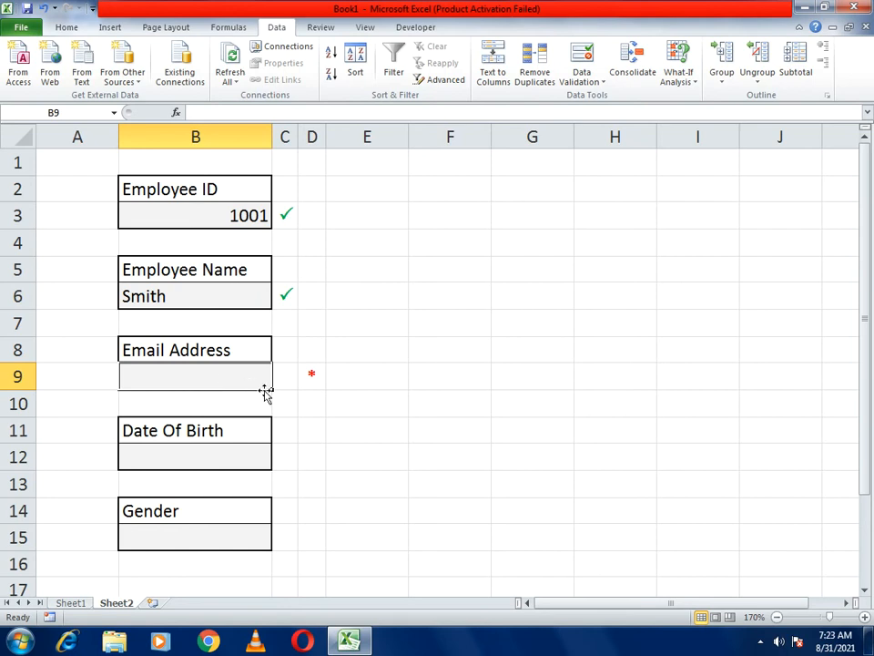
- Give B9 a Custom validation rule =isnumber(match("*@*.?*",B9,0))
{"action": "left_click", "coordinate": [581, 78]}
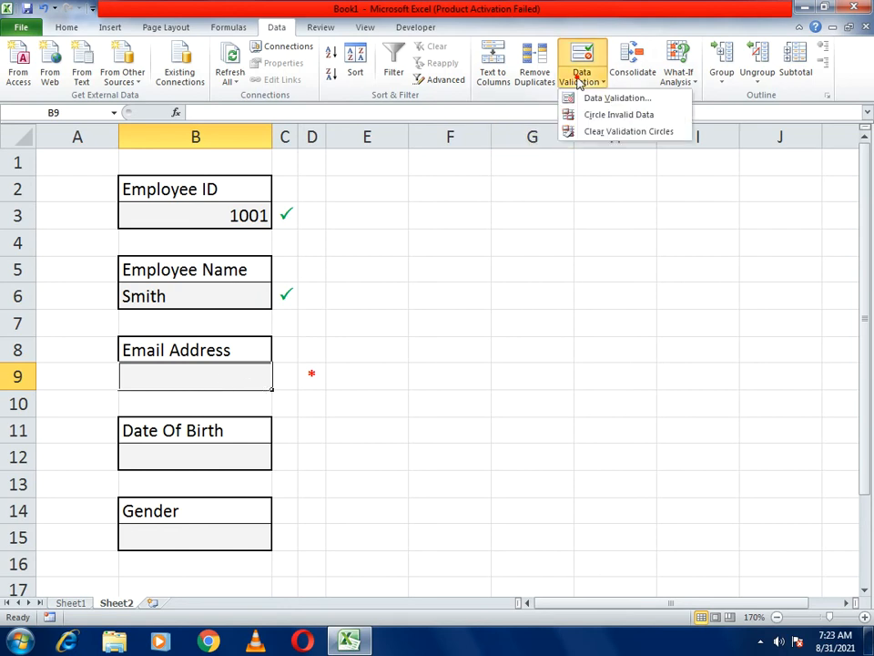
{"action": "left_click", "coordinate": [584, 95]}
{"action": "left_click", "coordinate": [424, 133]}
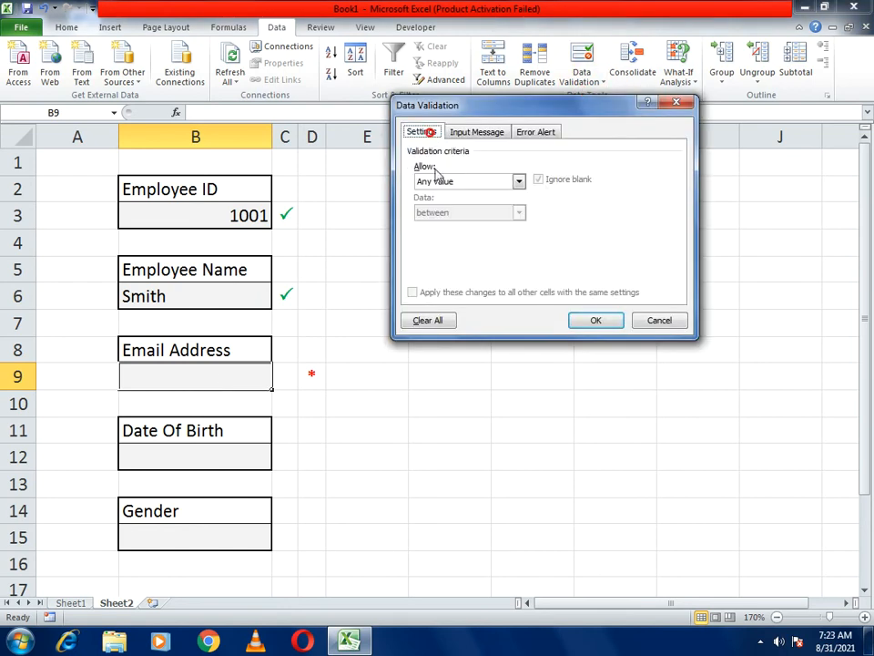
{"action": "left_click", "coordinate": [517, 182]}
{"action": "left_click", "coordinate": [430, 266]}
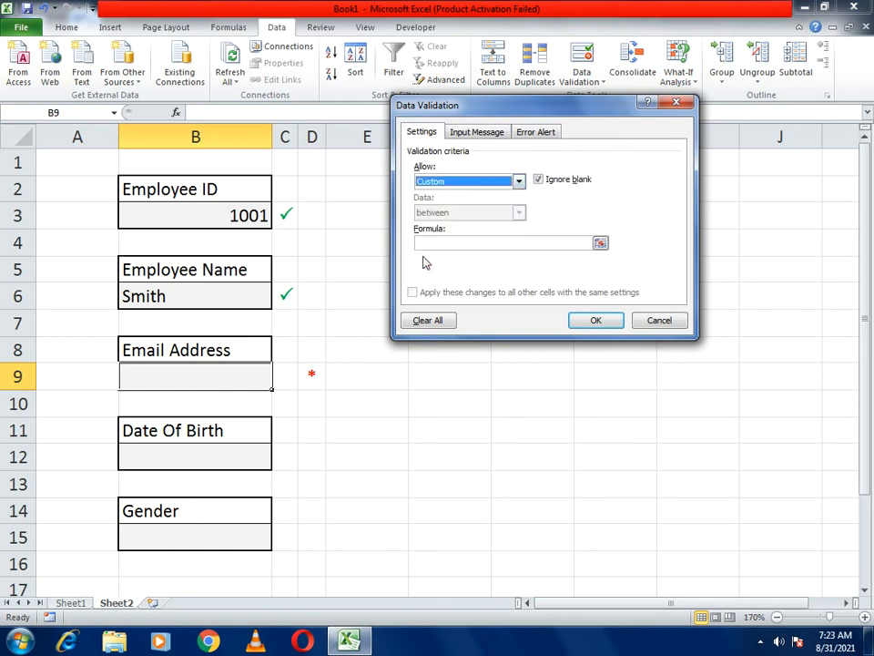
{"action": "left_click", "coordinate": [431, 240]}
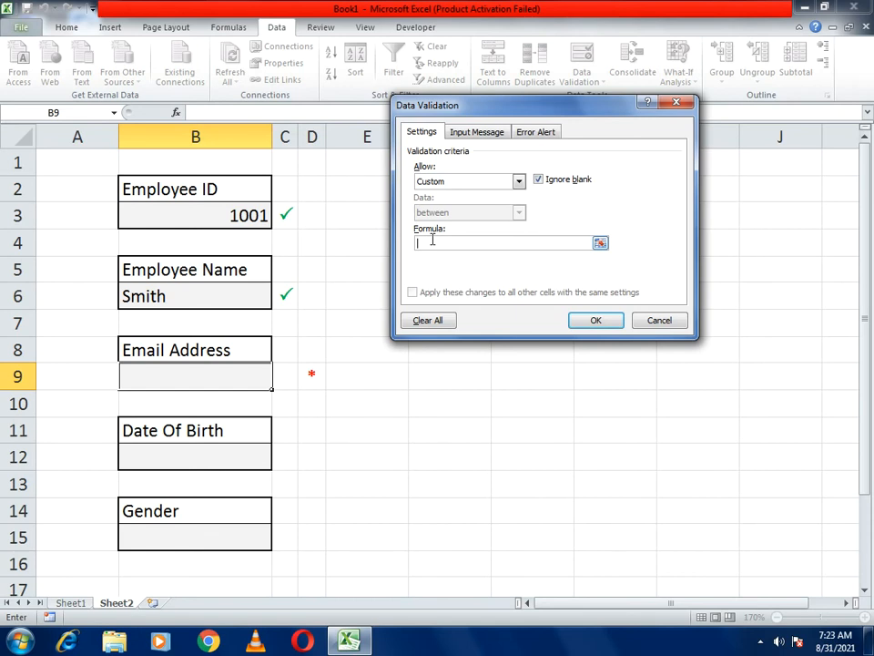
{"action": "type", "text": "=isnumber(match"}
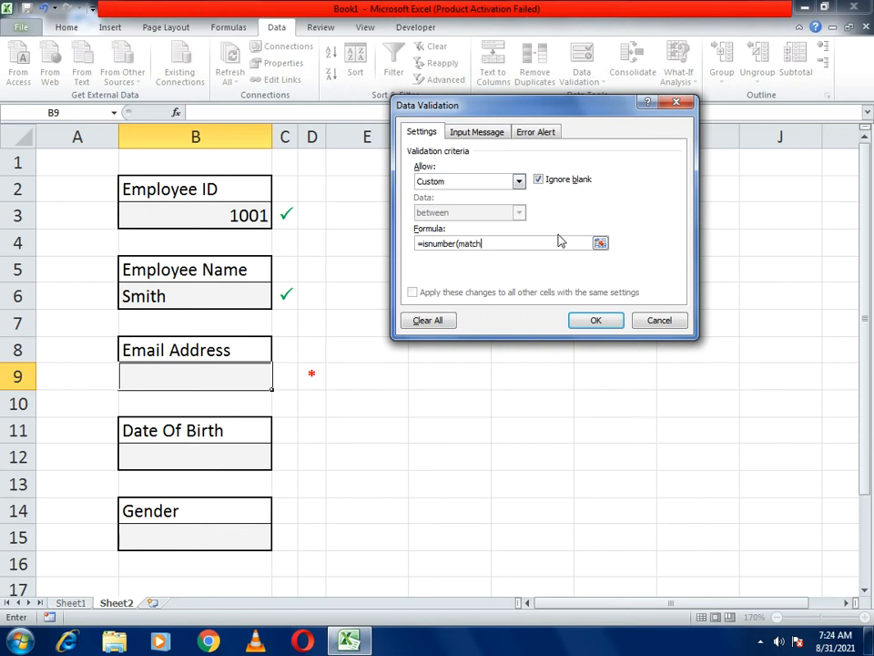
{"action": "type", "text": "("}
{"action": "type", "text": "\"*@*.?*\""}
{"action": "type", "text": ","}
{"action": "left_click", "coordinate": [187, 370]}
{"action": "type", "text": ","}
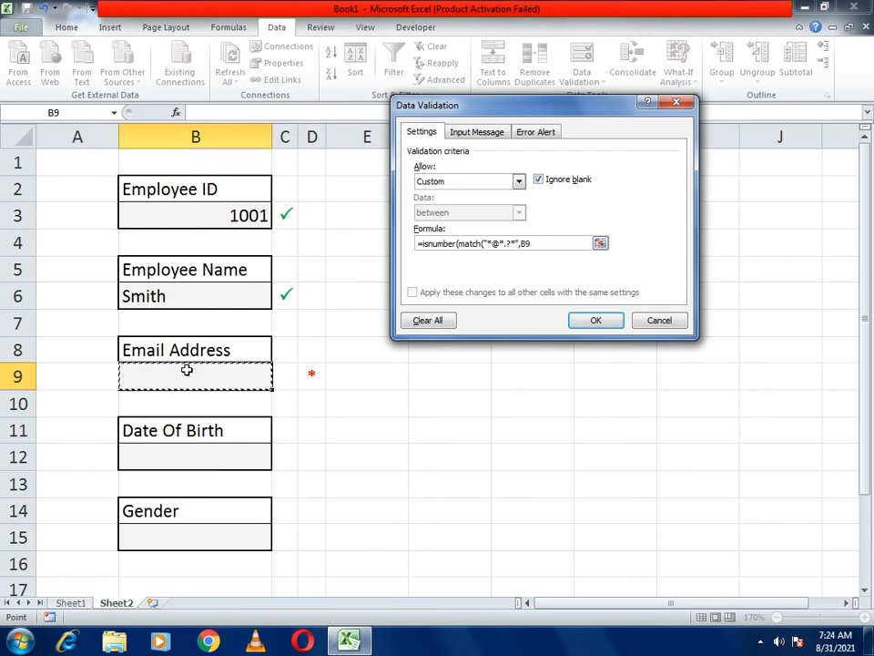
{"action": "type", "text": "0"}
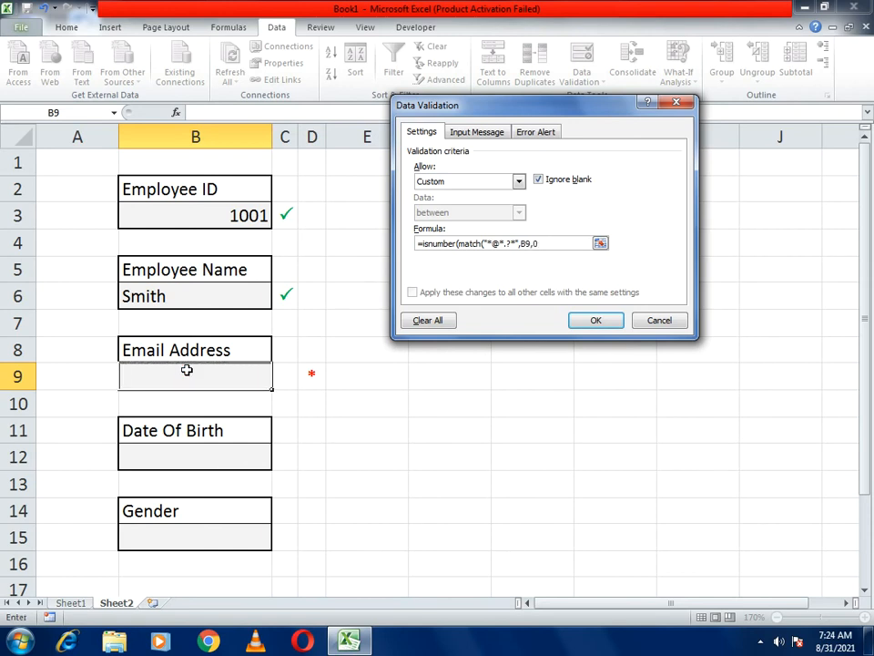
{"action": "type", "text": "))"}
- Set the error message 'Please Enter Valid Email' and apply the B9 validation
{"action": "left_click", "coordinate": [535, 133]}
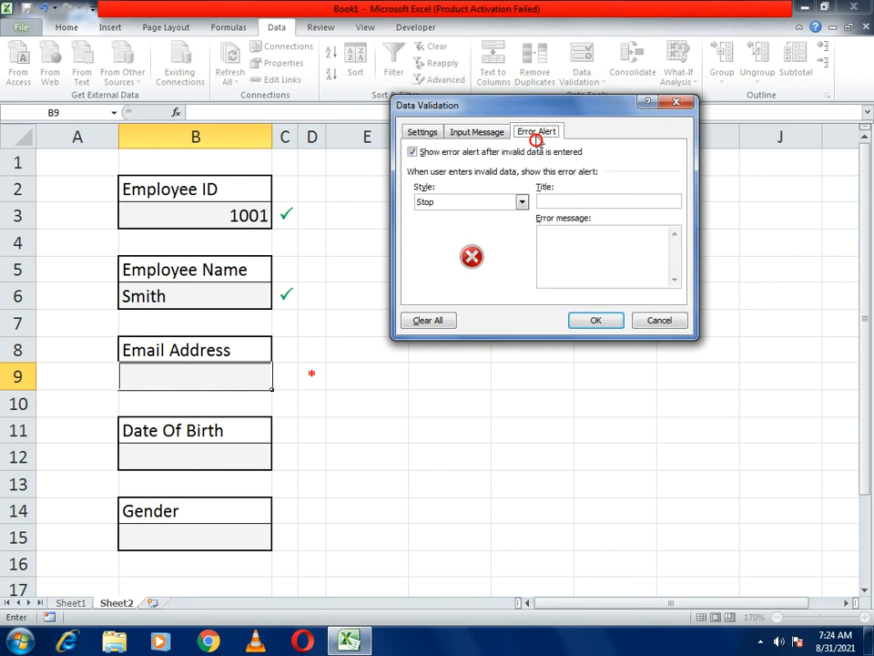
{"action": "left_click", "coordinate": [581, 236]}
{"action": "type", "text": "Pl"}
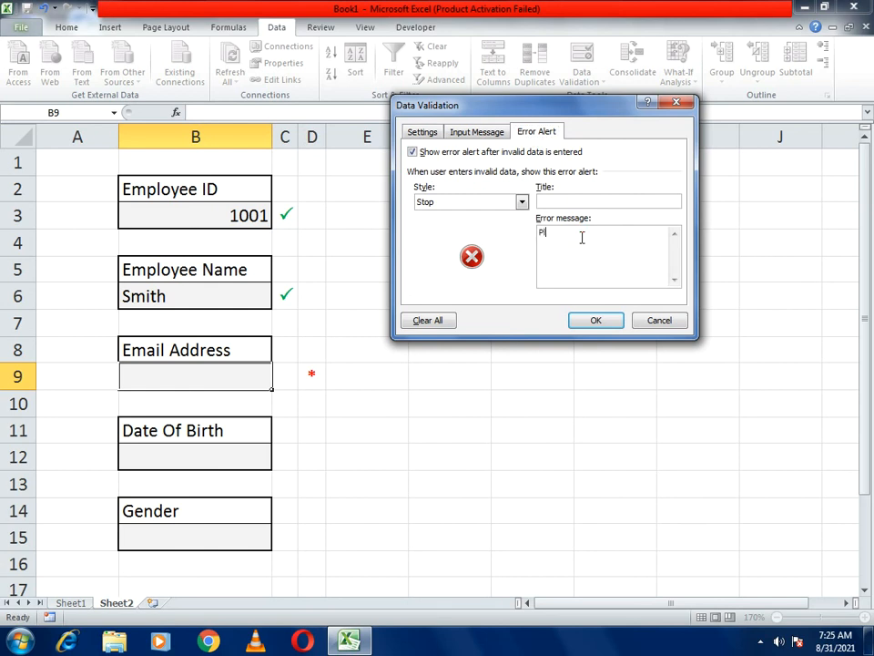
{"action": "type", "text": "ease Enter Valid Email"}
{"action": "left_click", "coordinate": [586, 322]}
{"action": "left_click", "coordinate": [203, 377]}
- Test the email validation with the invalid entries 123 and acd
{"action": "type", "text": "123"}
{"action": "key", "text": "Return"}
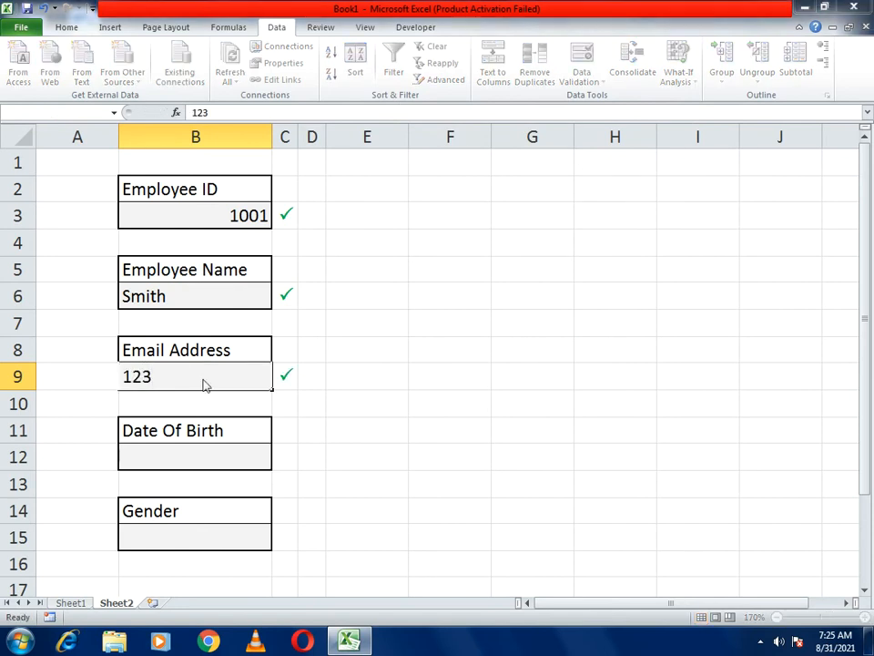
{"action": "left_click", "coordinate": [364, 358]}
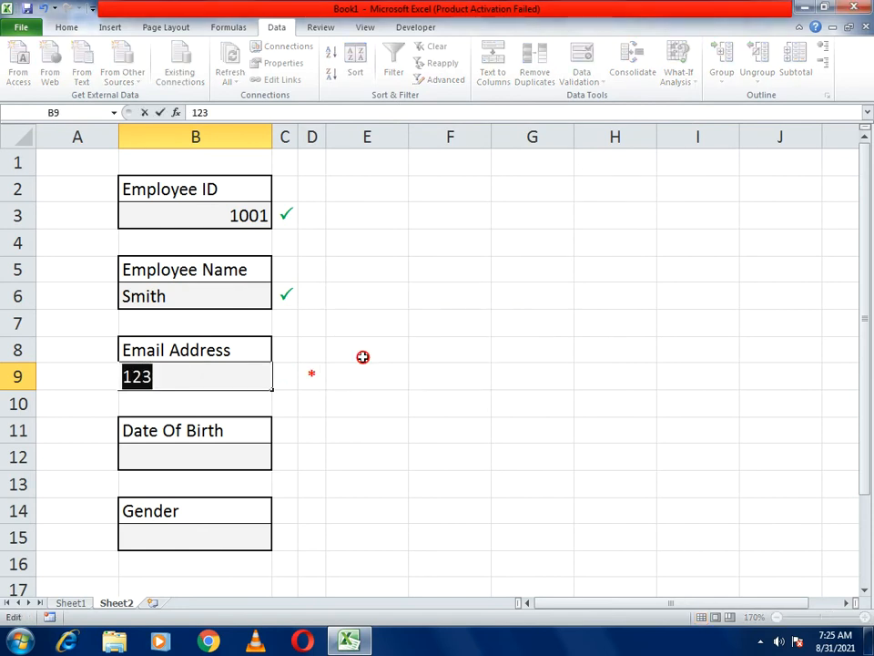
{"action": "type", "text": "acd"}
{"action": "key", "text": "Return"}
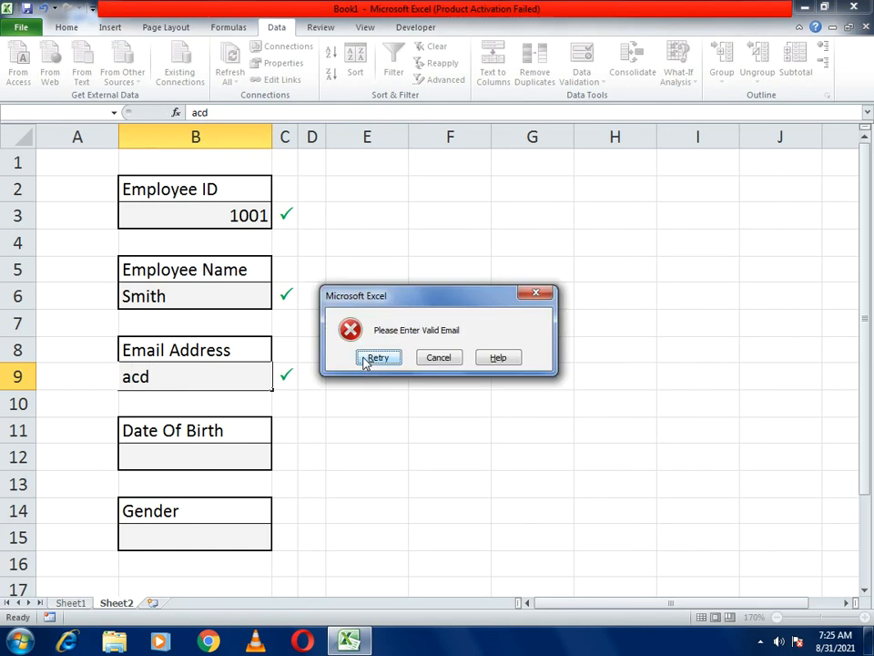
- Retry and enter a valid sample yahoo.com email address in B9
{"action": "left_click", "coordinate": [364, 361]}
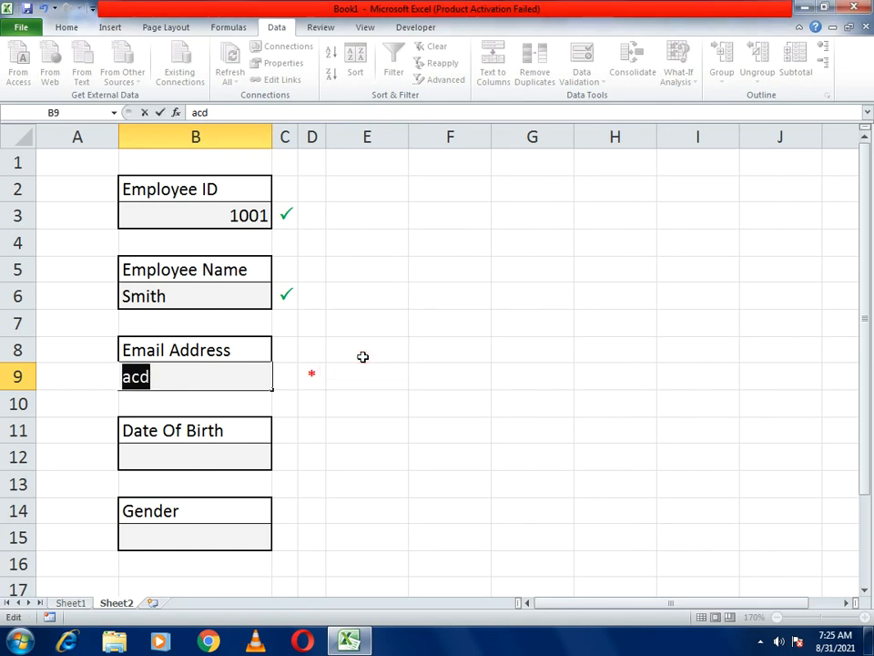
{"action": "key", "text": "BackSpace"}
{"action": "type", "text": "cd"}
{"action": "key", "text": "BackSpace"}
{"action": "key", "text": "BackSpace"}
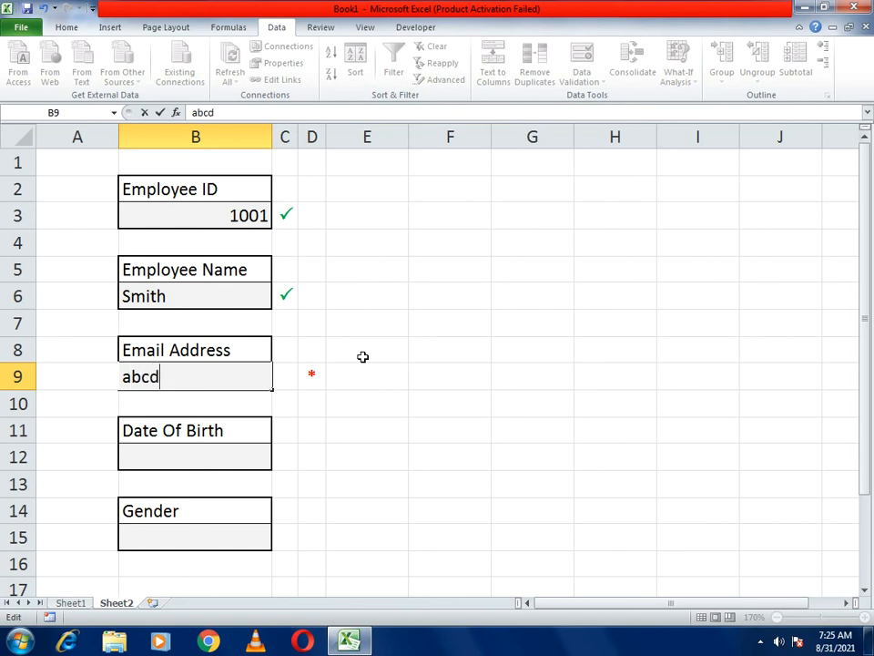
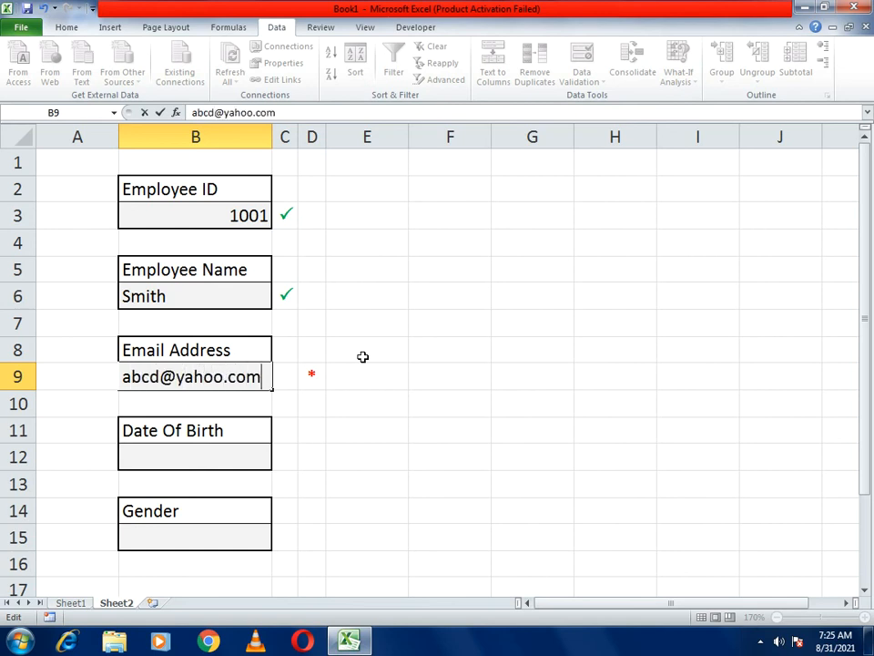
{"action": "key", "text": "Return"}
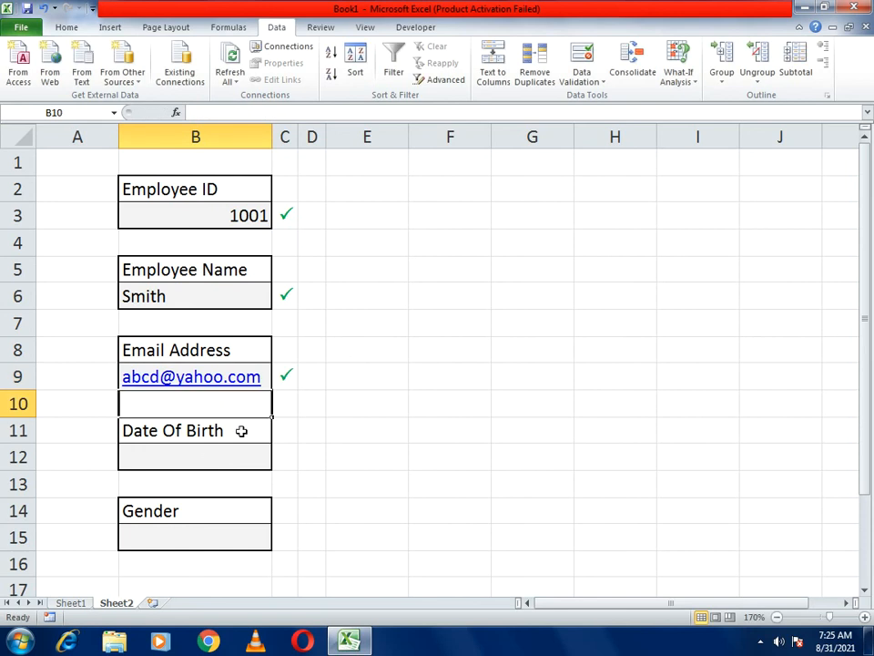
{"action": "left_click", "coordinate": [210, 456]}
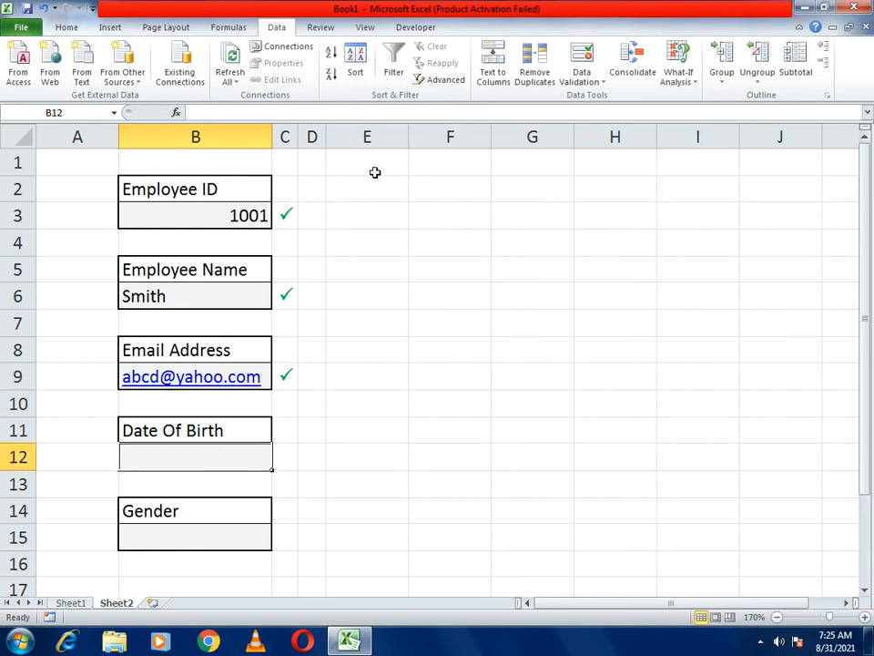
- Add Date validation to B12 allowing only dates between 01-01-1990 and 12-31-2020
{"action": "left_click", "coordinate": [578, 86]}
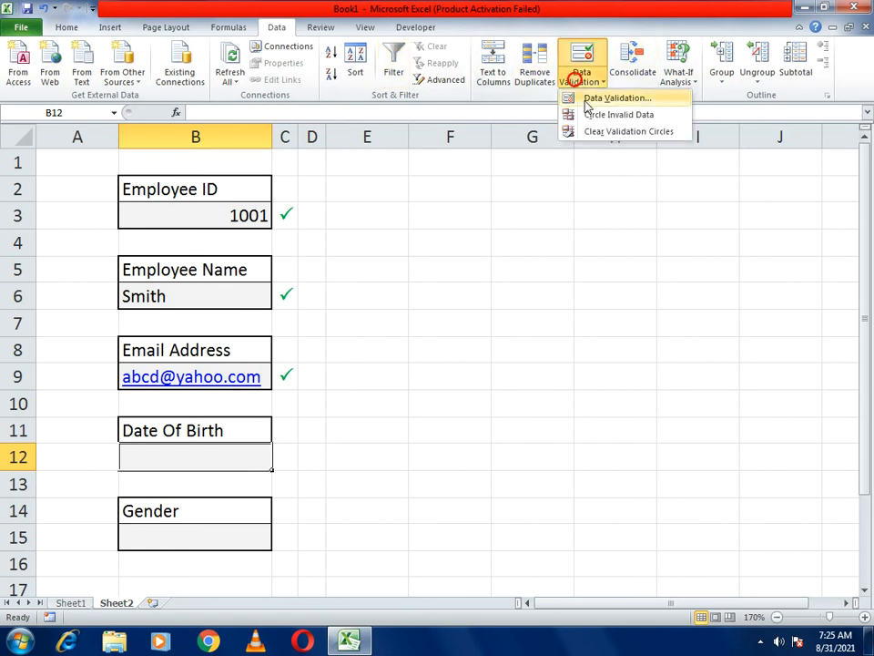
{"action": "left_click", "coordinate": [606, 96]}
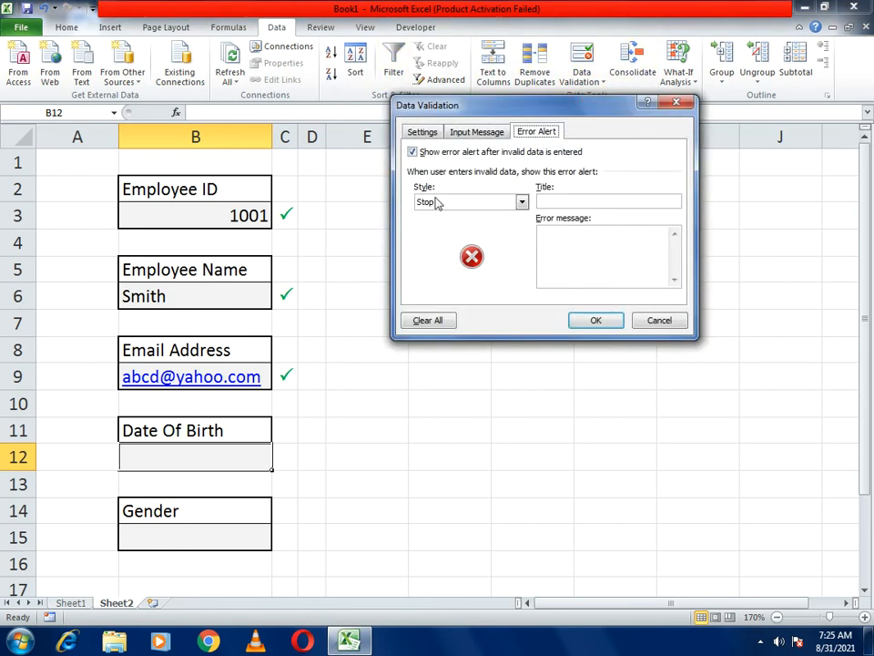
{"action": "left_click", "coordinate": [421, 131]}
{"action": "left_click", "coordinate": [443, 182]}
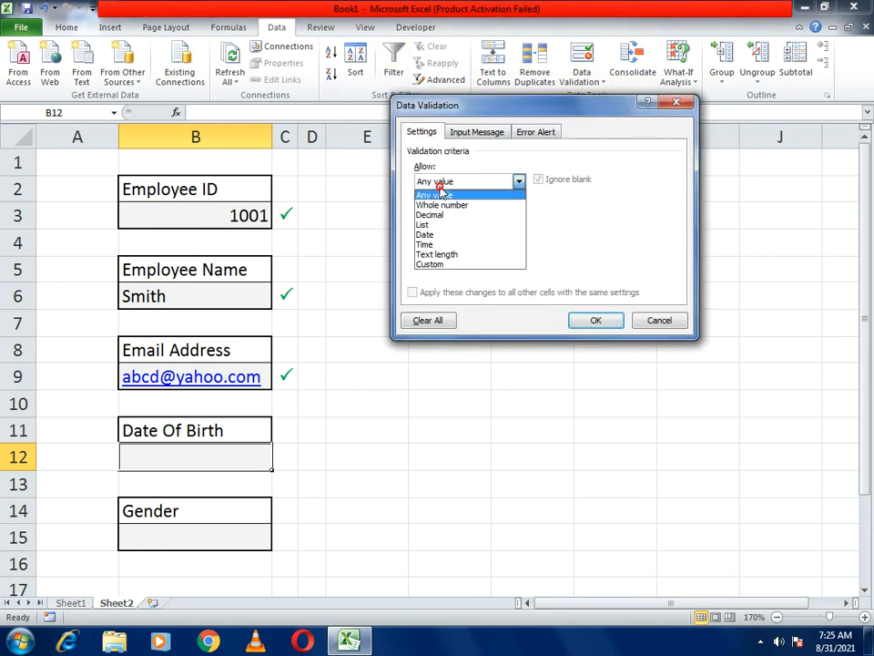
{"action": "left_click", "coordinate": [428, 235]}
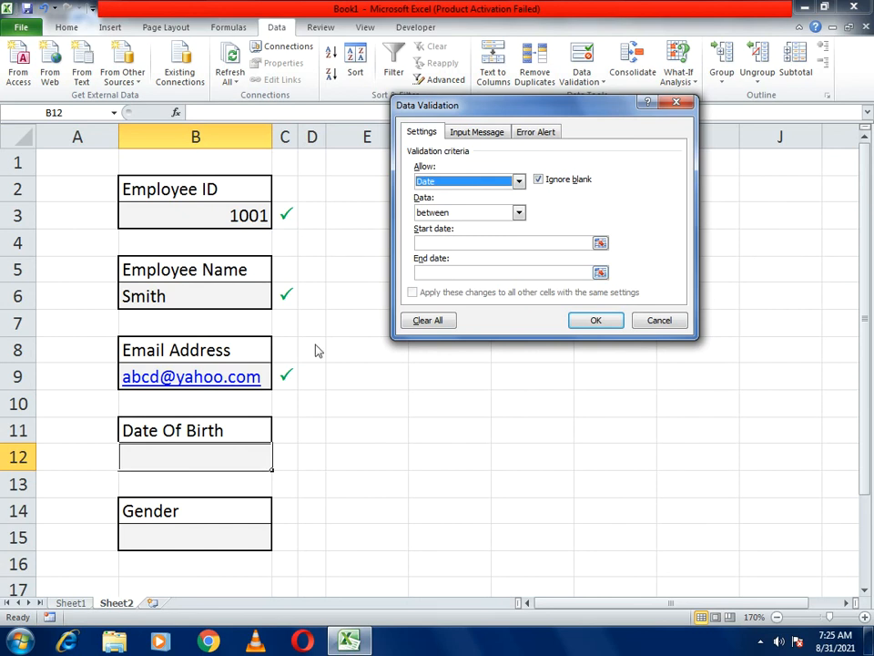
{"action": "left_click", "coordinate": [441, 241]}
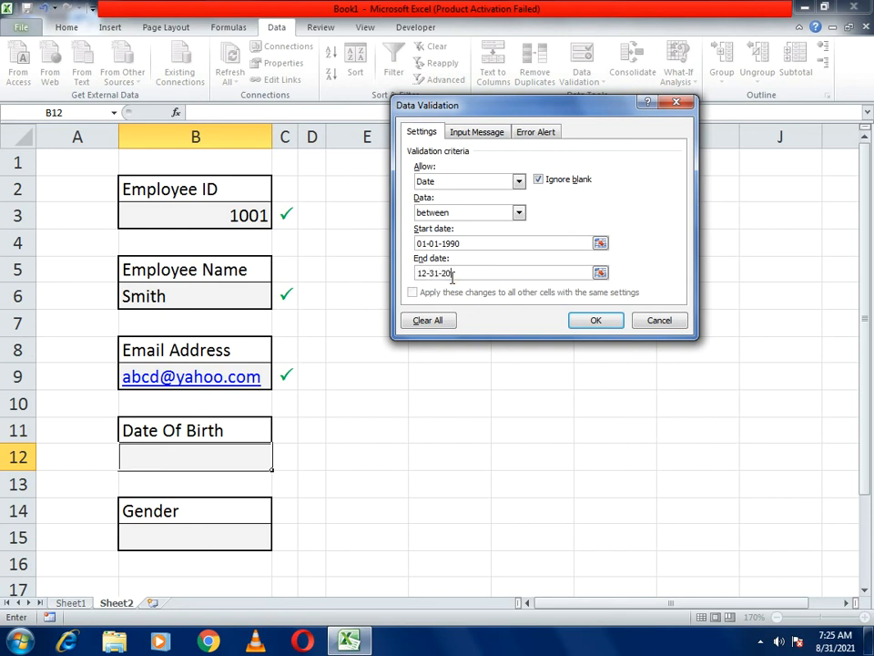
{"action": "left_click", "coordinate": [598, 321]}
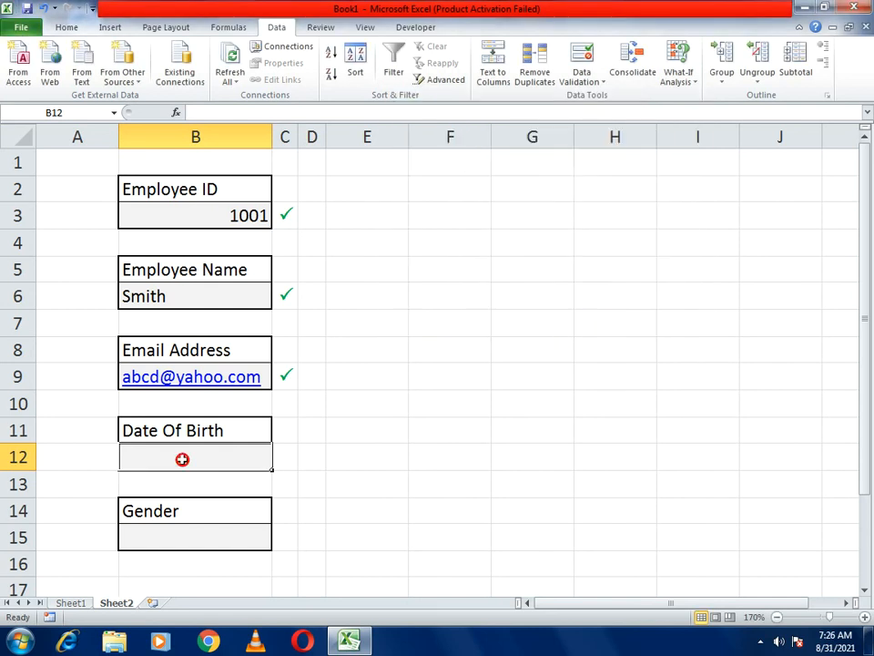
{"action": "left_click", "coordinate": [201, 537]}
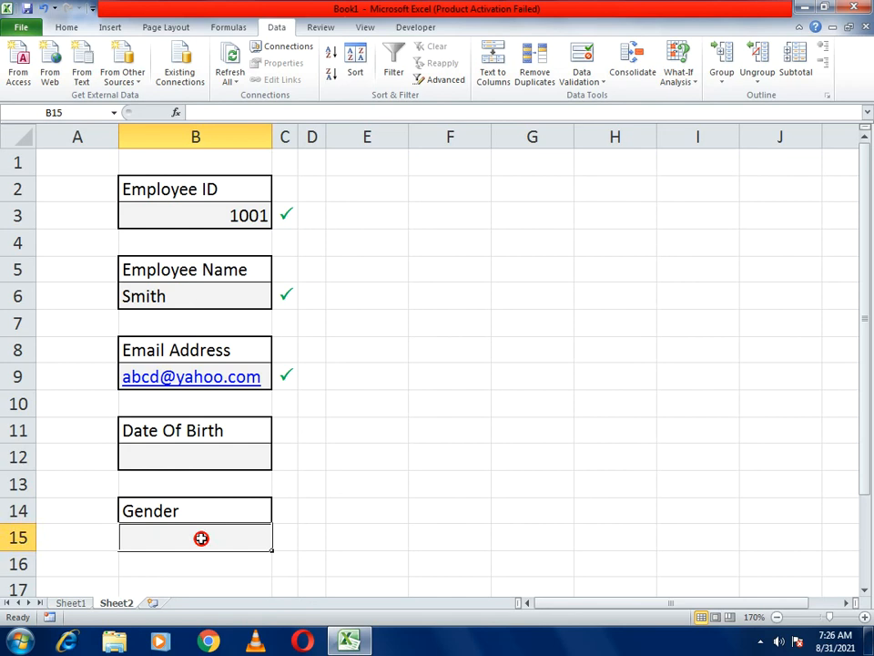
- Type 'Male Female' into Gender cell B15, then show the Developer tab
{"action": "left_click", "coordinate": [204, 463]}
{"action": "left_click", "coordinate": [216, 540]}
{"action": "left_click", "coordinate": [188, 550]}
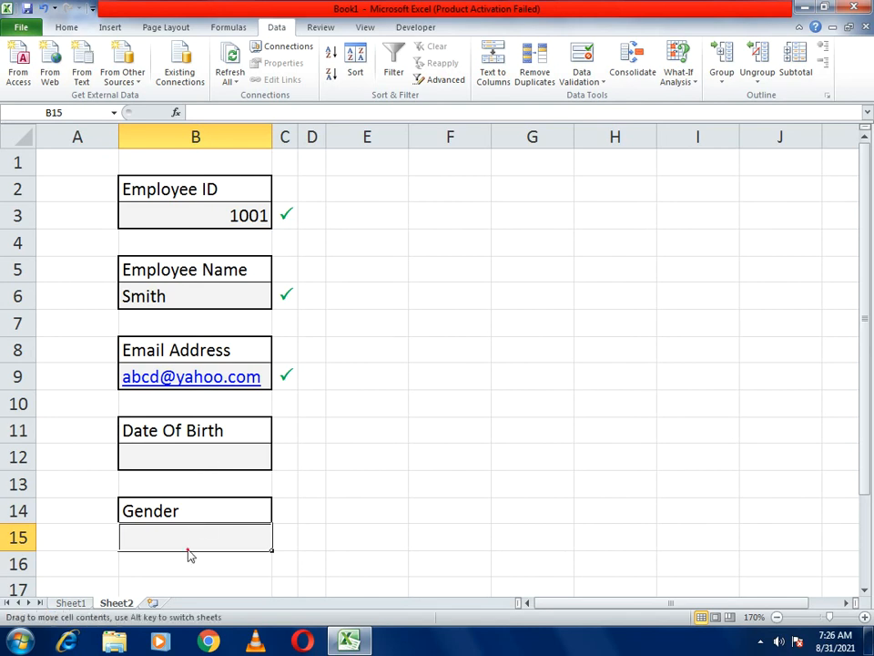
{"action": "left_click", "coordinate": [230, 111]}
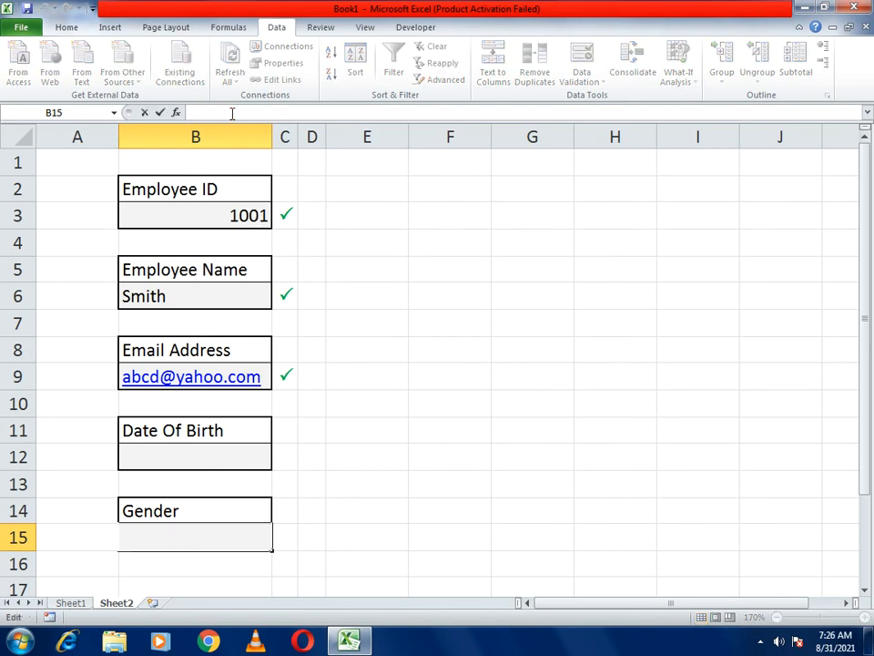
{"action": "type", "text": "m"}
{"action": "key", "text": "BackSpace"}
{"action": "type", "text": "Male   Female"}
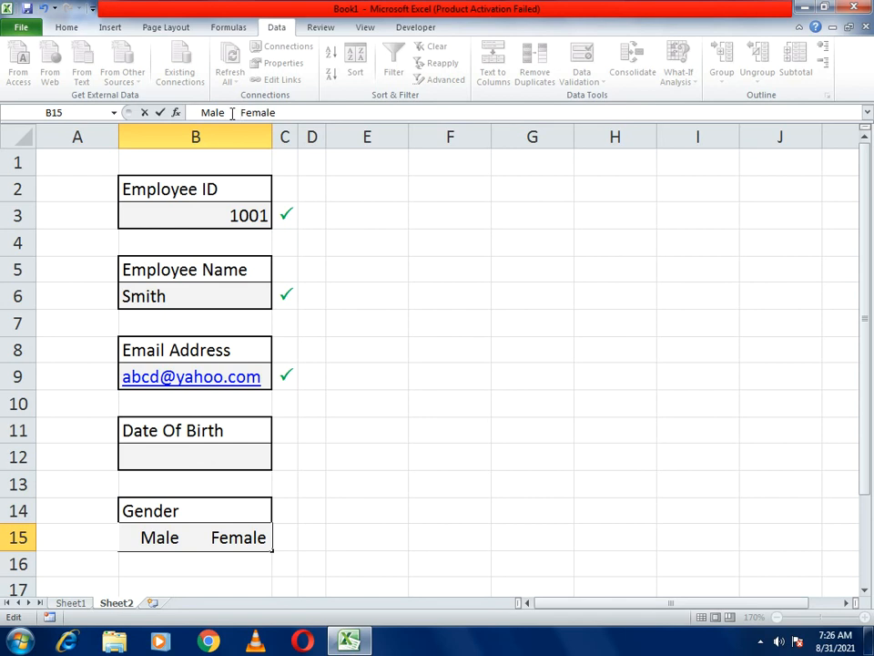
{"action": "left_click", "coordinate": [411, 406]}
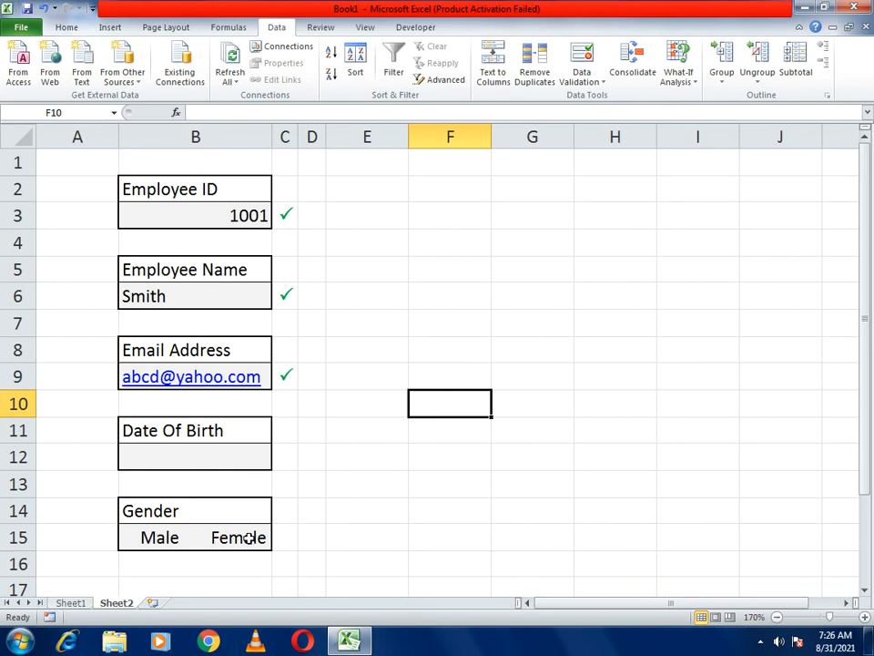
{"action": "left_click", "coordinate": [415, 27]}
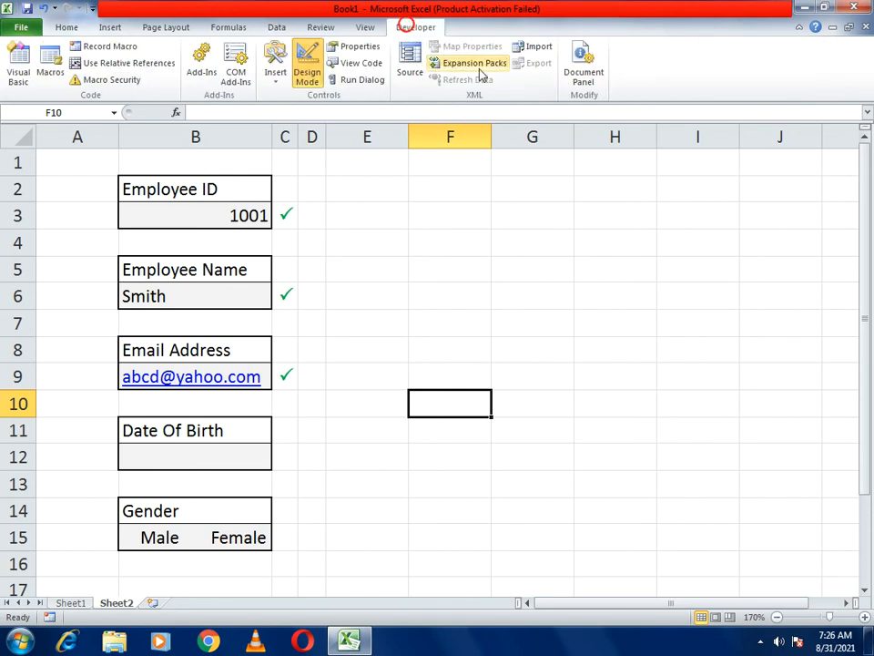
- Insert an Option Button form control and delete its label text
{"action": "left_click", "coordinate": [278, 82]}
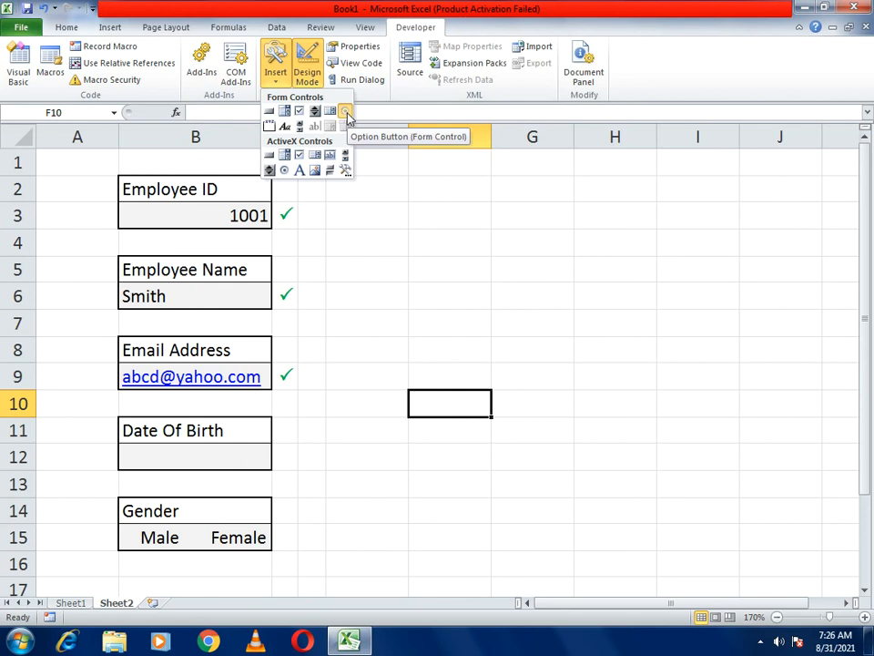
{"action": "left_click", "coordinate": [346, 112]}
{"action": "left_click_drag", "start_coordinate": [370, 284], "coordinate": [429, 312]}
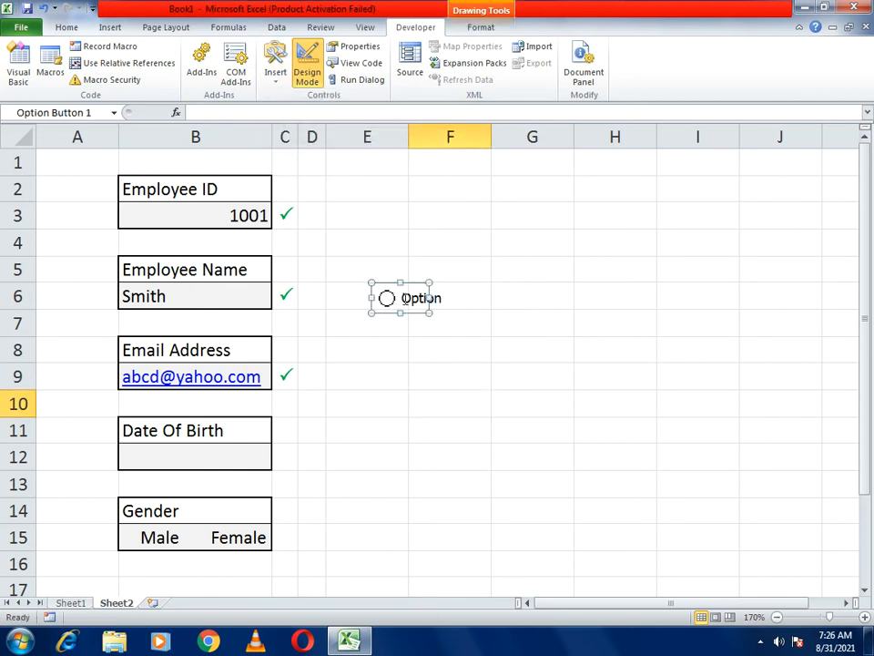
{"action": "left_click", "coordinate": [401, 298]}
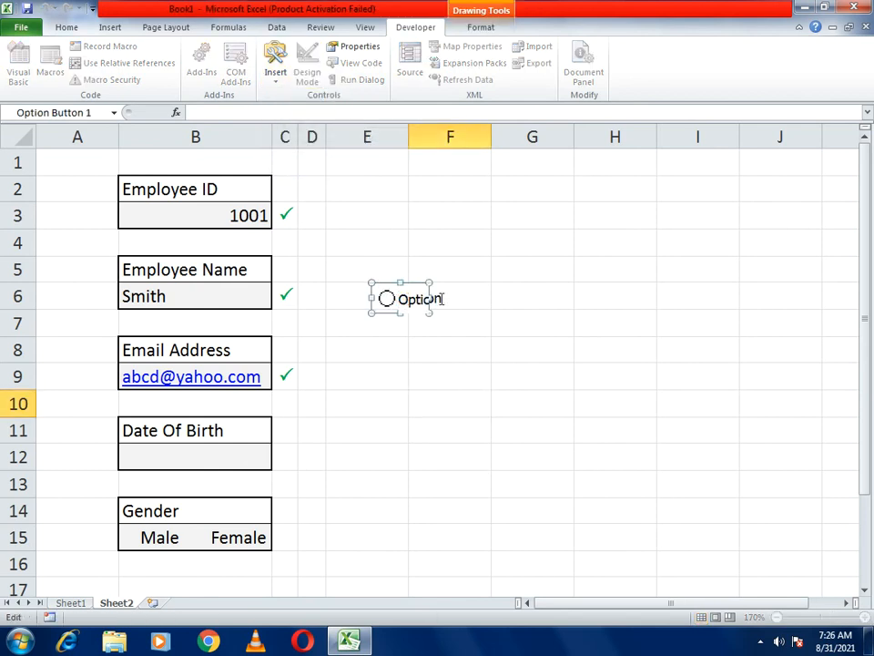
{"action": "key", "text": "End"}
{"action": "key", "text": "BackSpace"}
{"action": "key", "text": "BackSpace"}
{"action": "key", "text": "BackSpace"}
{"action": "key", "text": "BackSpace"}
{"action": "key", "text": "BackSpace"}
{"action": "key", "text": "BackSpace"}
{"action": "key", "text": "BackSpace"}
{"action": "key", "text": "BackSpace"}
{"action": "key", "text": "BackSpace"}
{"action": "key", "text": "BackSpace"}
{"action": "key", "text": "BackSpace"}
{"action": "key", "text": "BackSpace"}
{"action": "key", "text": "BackSpace"}
{"action": "key", "text": "BackSpace"}
{"action": "left_click", "coordinate": [470, 363]}
- Duplicate the blank option button to create a second one
{"action": "right_click", "coordinate": [400, 297]}
{"action": "left_click", "coordinate": [583, 397]}
{"action": "key", "text": "ctrl+d"}
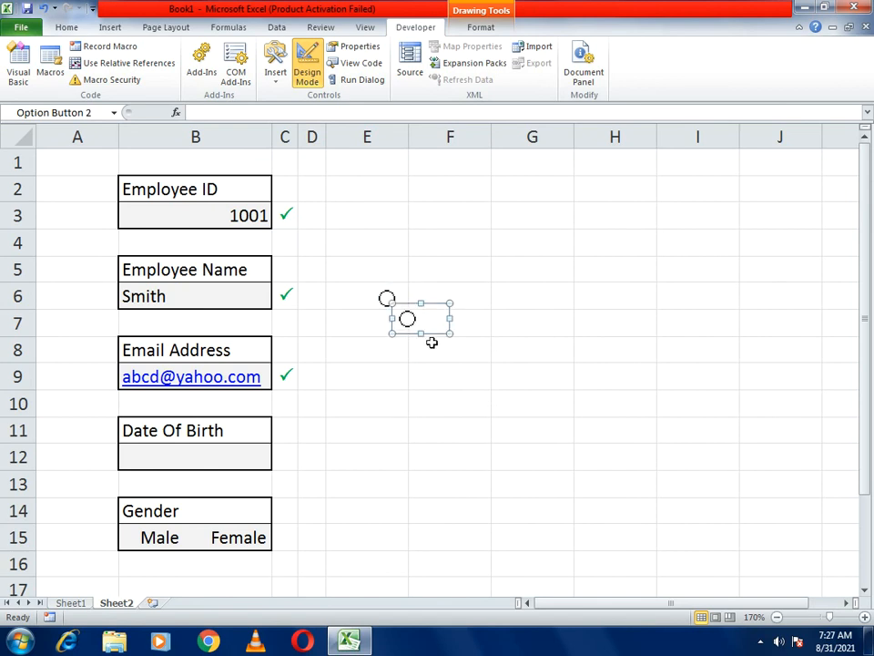
{"action": "left_click_drag", "start_coordinate": [441, 314], "coordinate": [523, 341]}
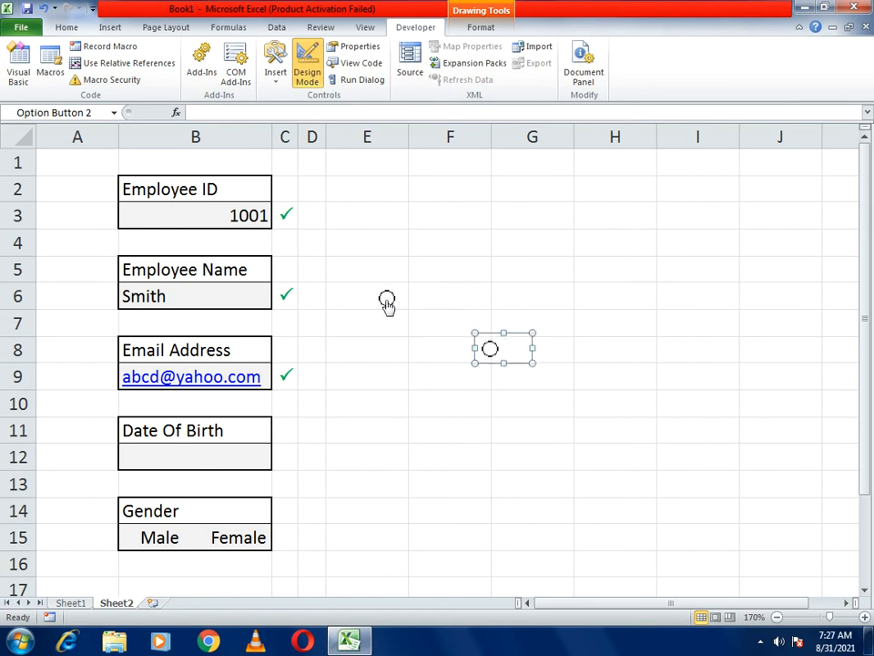
{"action": "left_click", "coordinate": [409, 333]}
{"action": "left_click", "coordinate": [420, 372]}
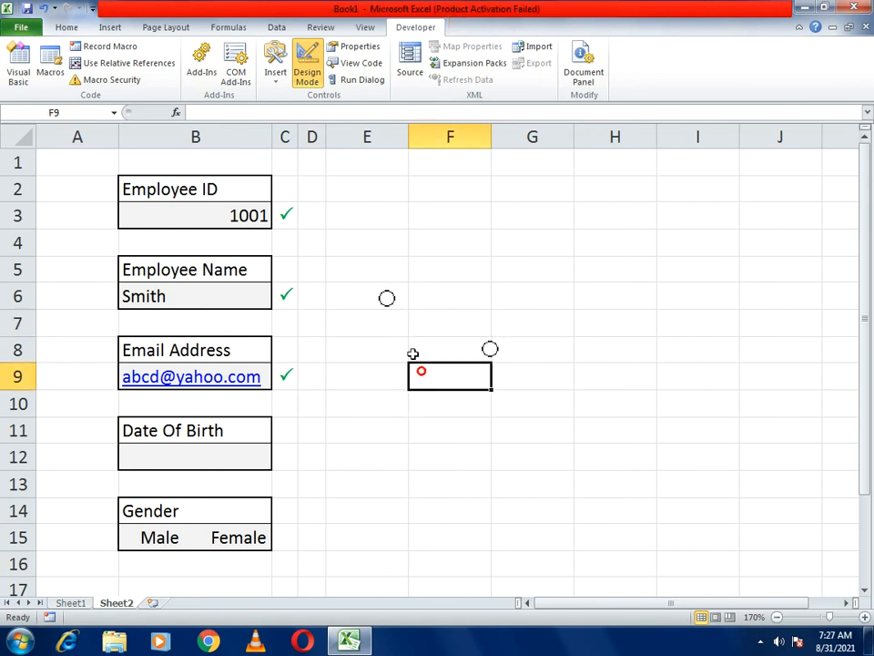
- Position the two option buttons beside Male and Female in B15, resizing the second
{"action": "left_click", "coordinate": [388, 302]}
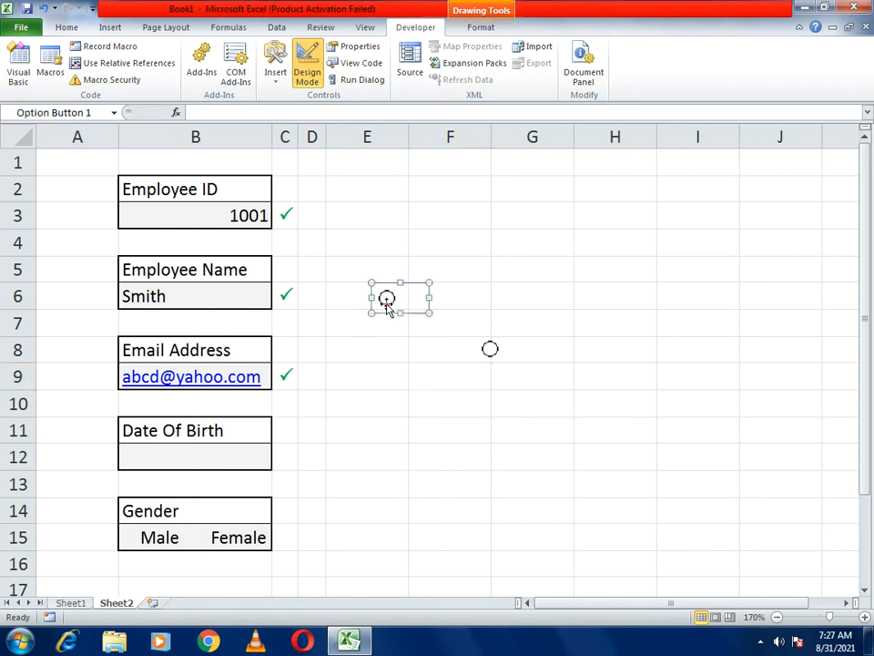
{"action": "left_click_drag", "start_coordinate": [411, 282], "coordinate": [185, 538]}
{"action": "left_click", "coordinate": [399, 529]}
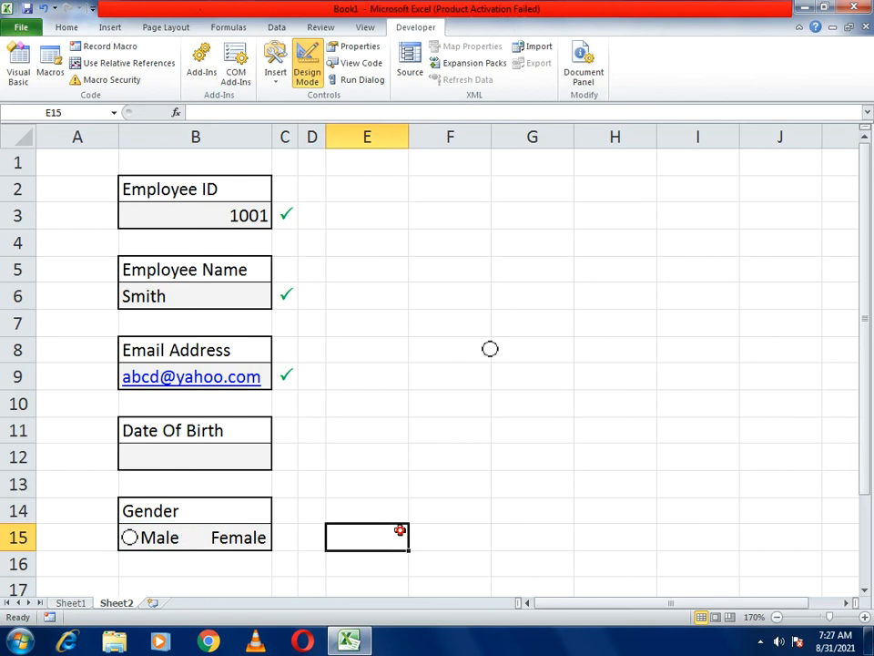
{"action": "left_click", "coordinate": [491, 352]}
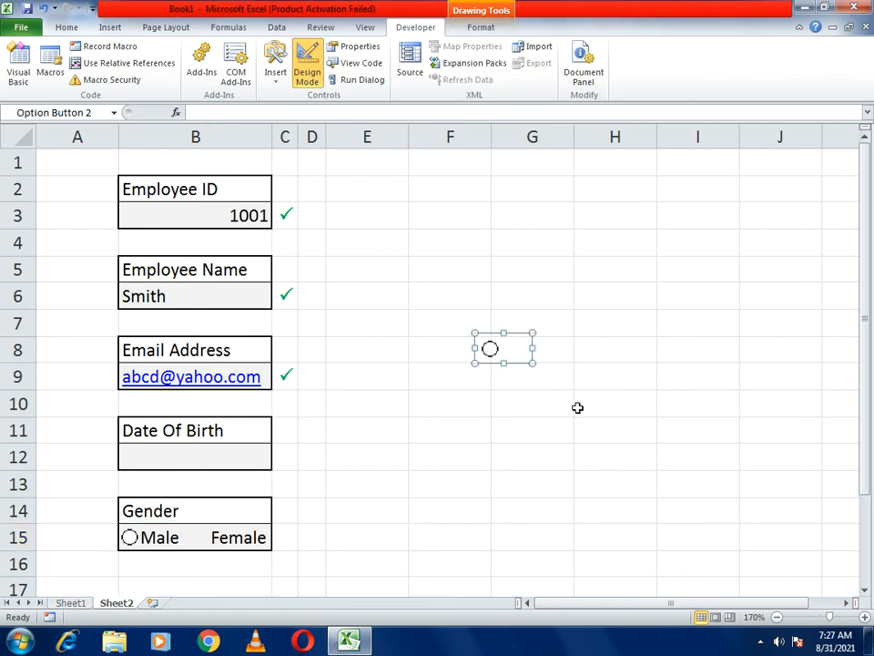
{"action": "left_click_drag", "start_coordinate": [505, 344], "coordinate": [265, 538]}
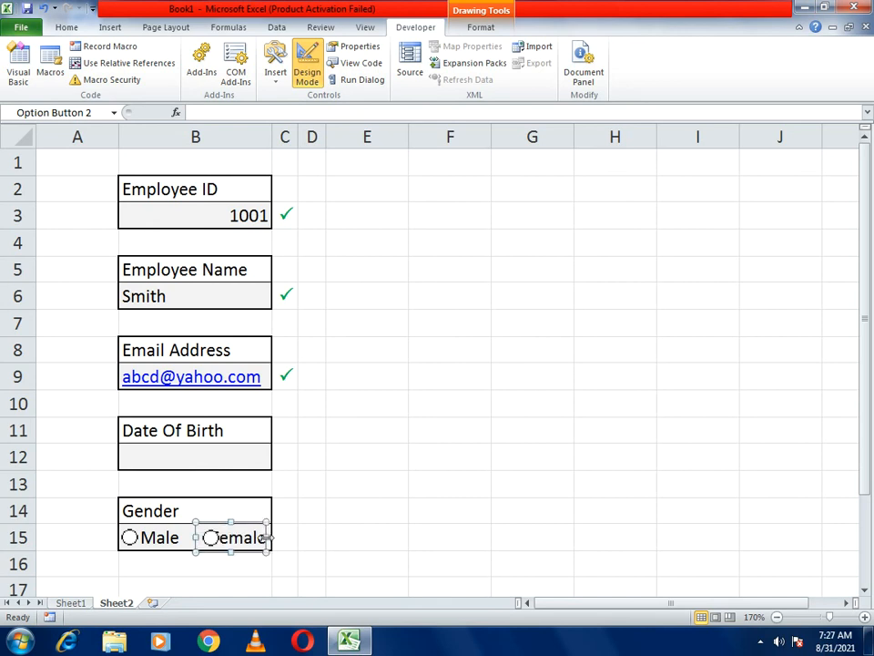
{"action": "key", "text": "Left"}
{"action": "key", "text": "Left"}
{"action": "key", "text": "Left"}
{"action": "key", "text": "Left"}
{"action": "key", "text": "Left"}
{"action": "key", "text": "Left"}
{"action": "key", "text": "Left"}
{"action": "key", "text": "Left"}
{"action": "key", "text": "Right"}
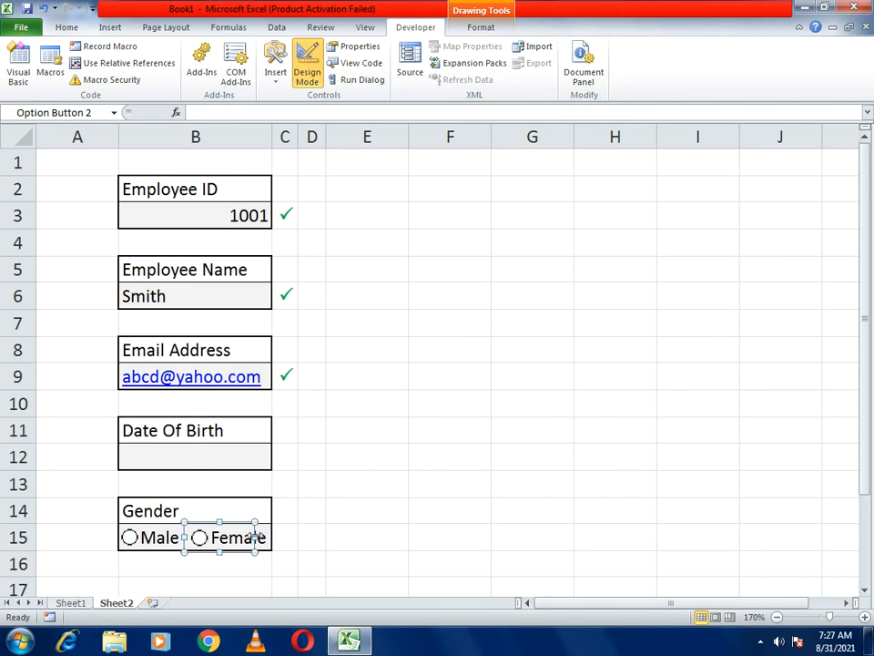
{"action": "left_click_drag", "start_coordinate": [257, 537], "coordinate": [266, 537]}
- Test the option buttons by choosing Female, then leave Male selected
{"action": "left_click", "coordinate": [343, 519]}
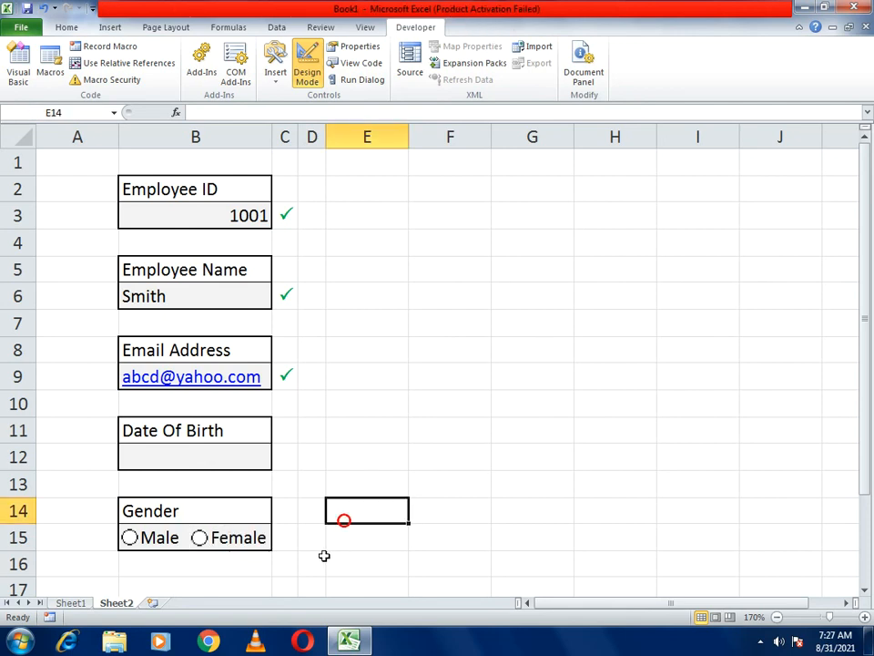
{"action": "left_click", "coordinate": [153, 539]}
{"action": "left_click", "coordinate": [223, 539]}
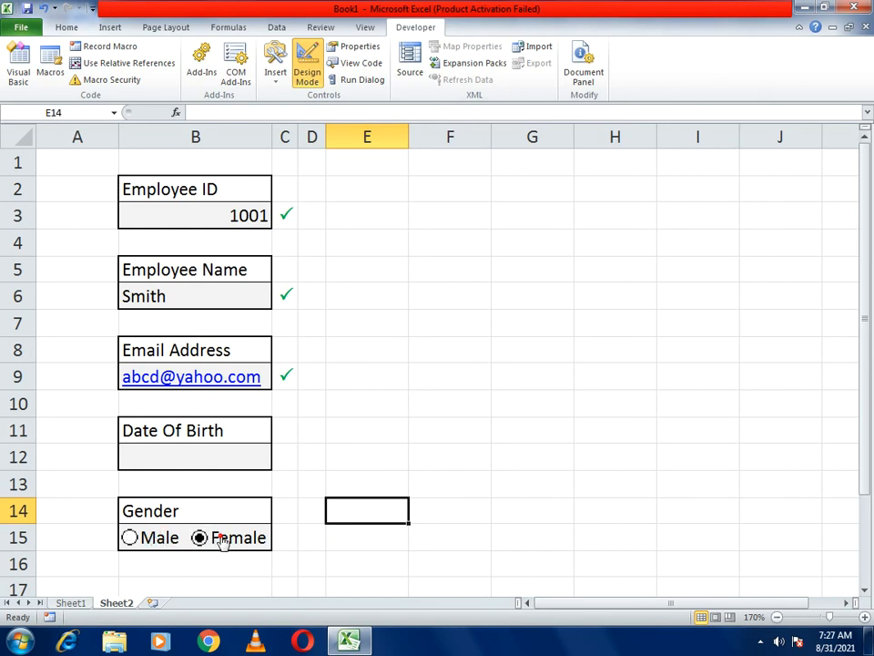
{"action": "left_click", "coordinate": [163, 544]}
- Enter 01-05-1995 in B12, test rejection with 01-05-2021, then enter 01-05-1996
{"action": "left_click", "coordinate": [258, 466]}
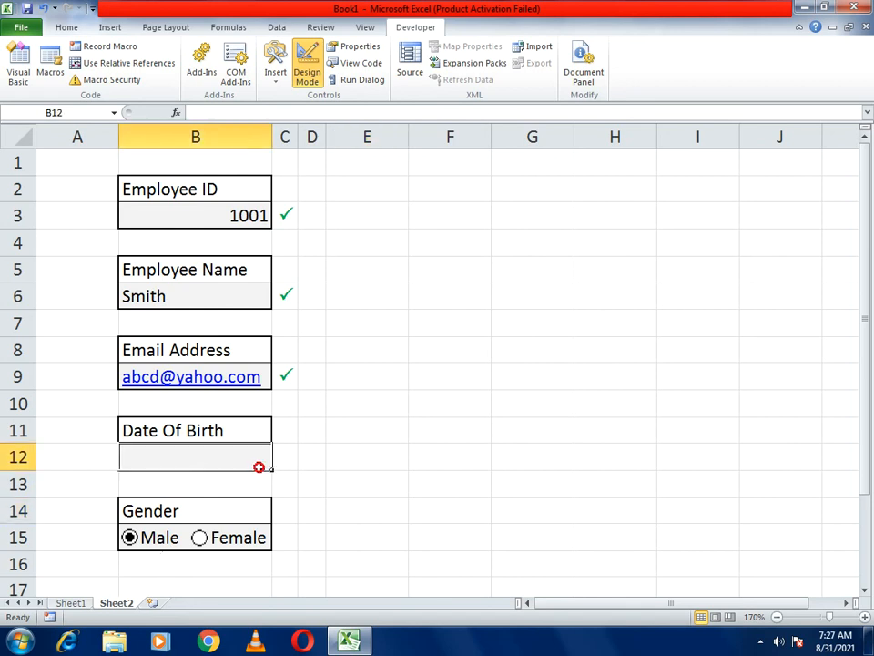
{"action": "type", "text": "01-05-1995"}
{"action": "key", "text": "Return"}
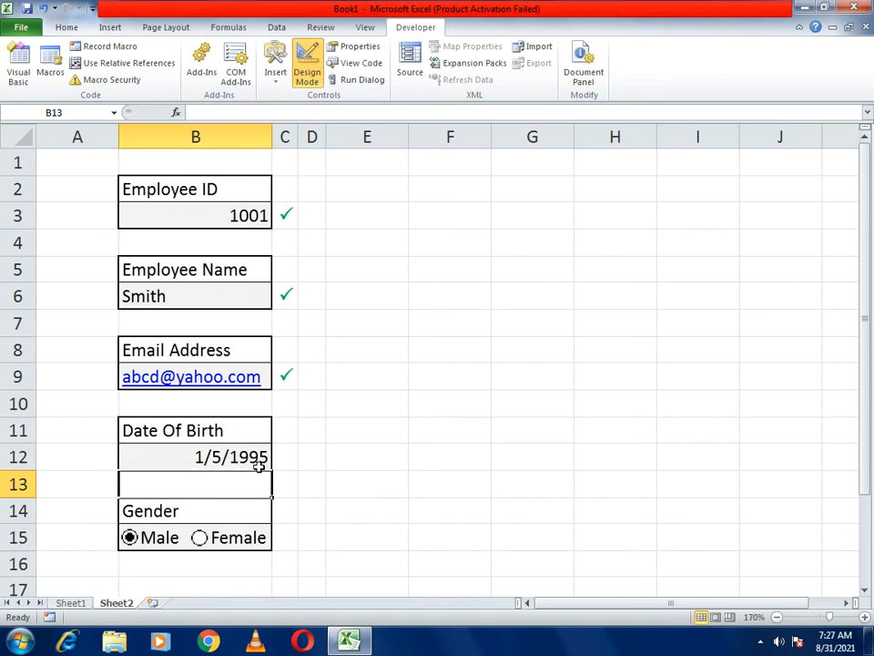
{"action": "left_click", "coordinate": [259, 466]}
{"action": "type", "text": "12"}
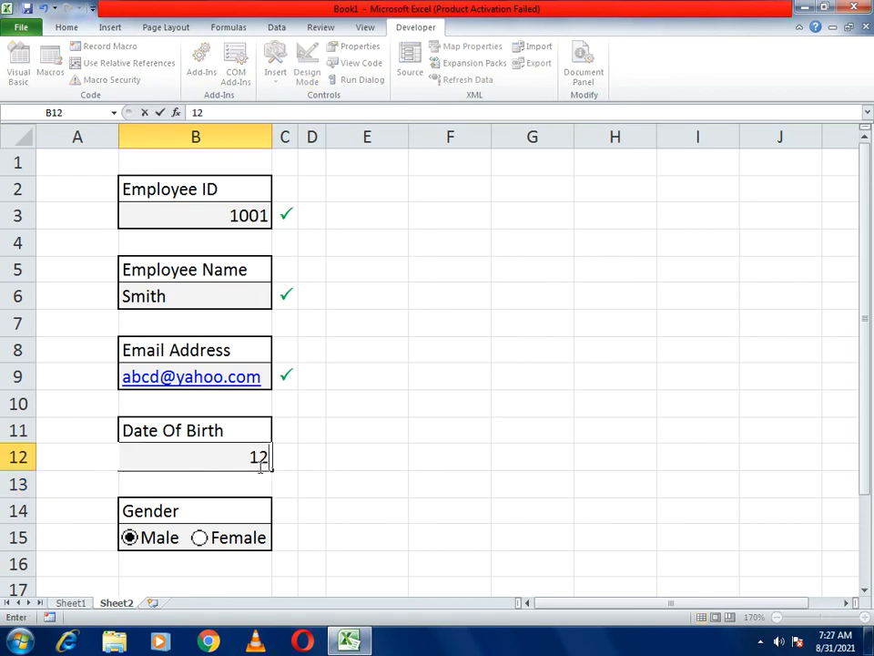
{"action": "key", "text": "BackSpace"}
{"action": "key", "text": "BackSpace"}
{"action": "type", "text": "01-05-2021"}
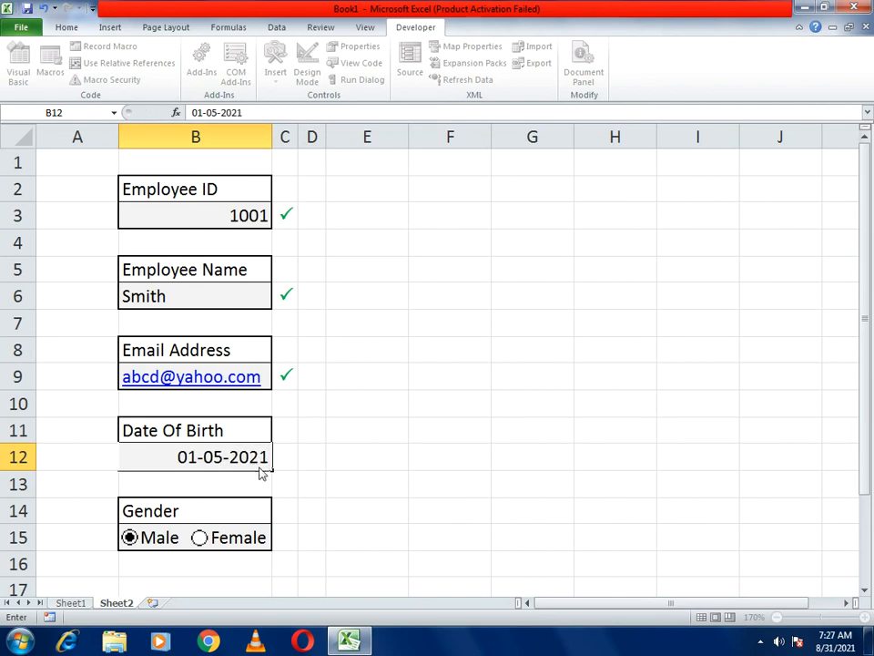
{"action": "key", "text": "Return"}
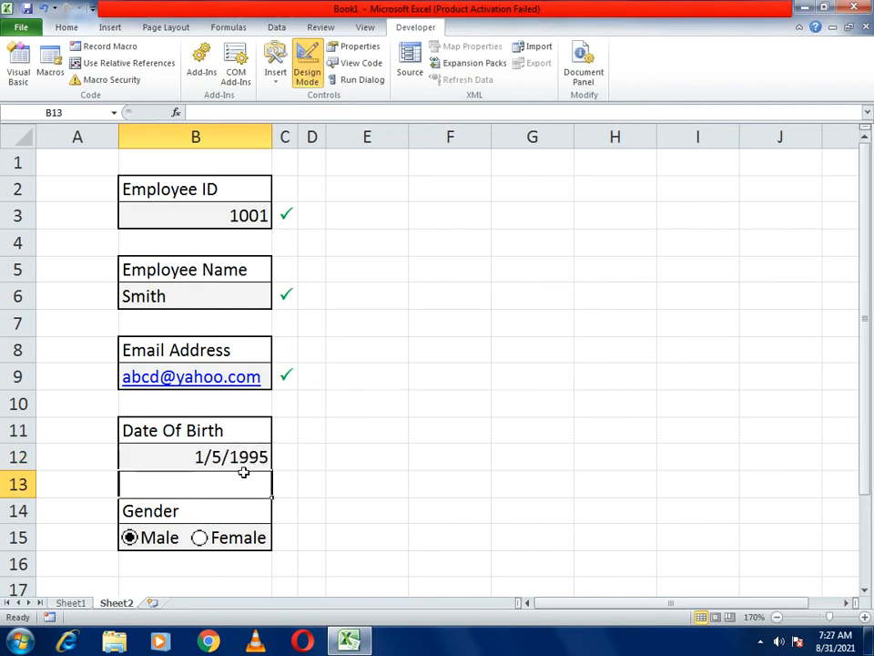
{"action": "left_click", "coordinate": [244, 464]}
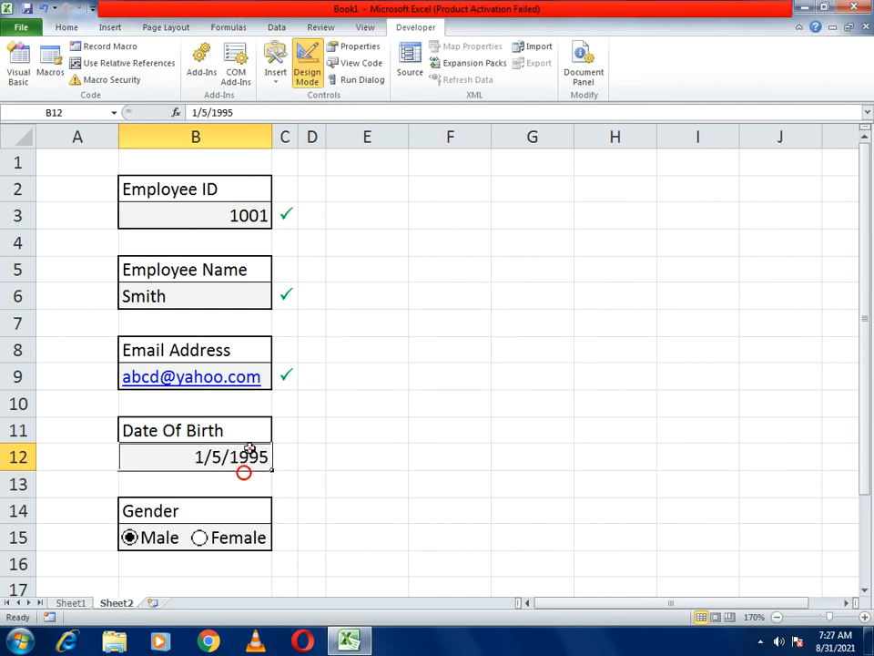
{"action": "type", "text": "01-05-199"}
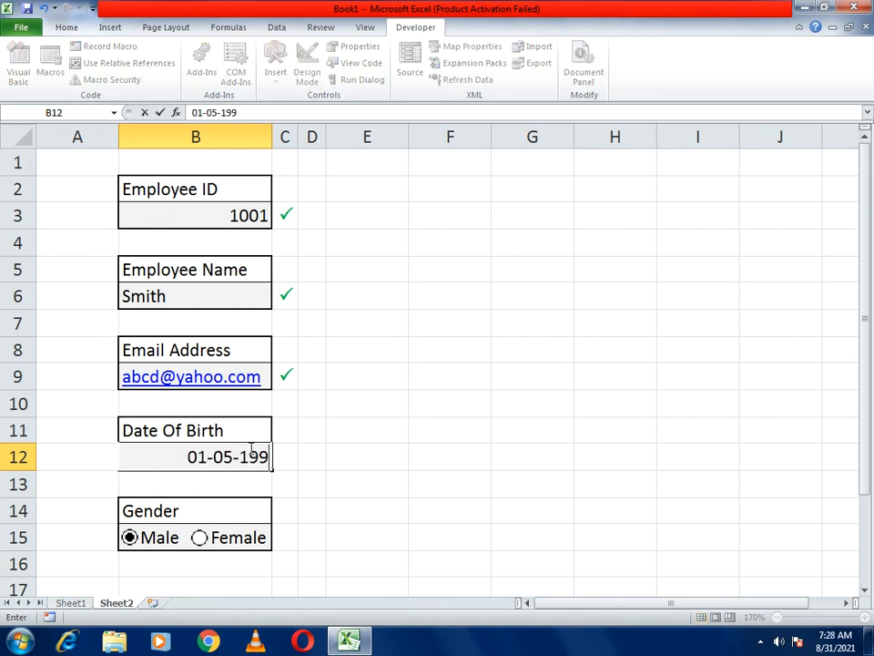
{"action": "type", "text": "6"}
{"action": "key", "text": "Return"}
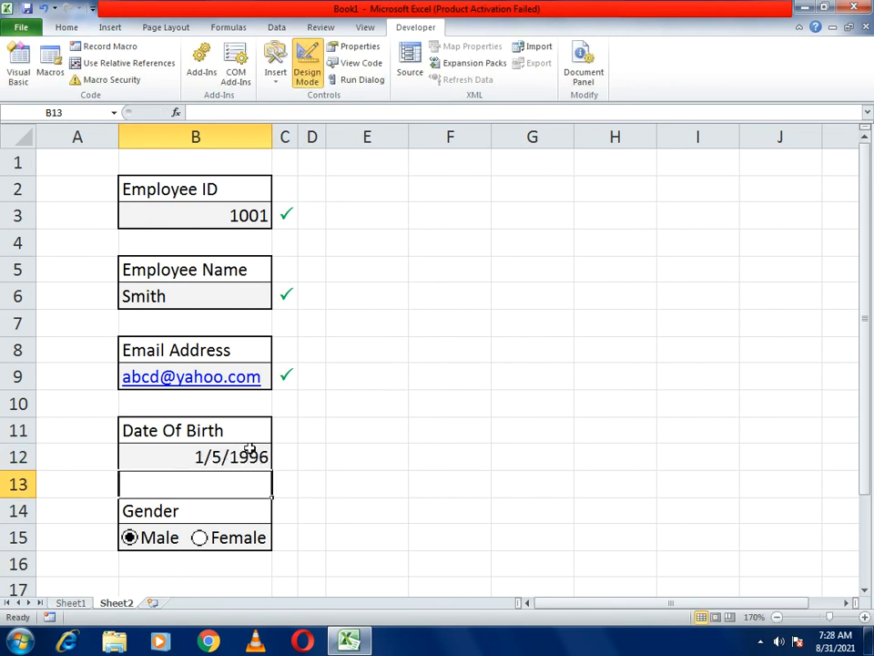
- Center the entries in B3, B6, B9 and B12
{"action": "left_click", "coordinate": [397, 421]}
{"action": "left_click", "coordinate": [221, 214]}
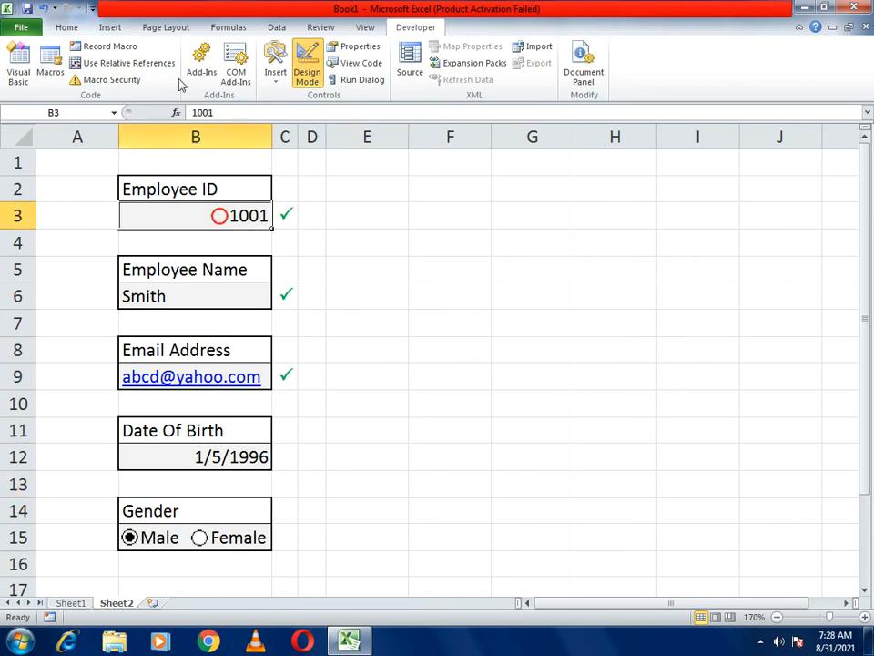
{"action": "left_click", "coordinate": [62, 26]}
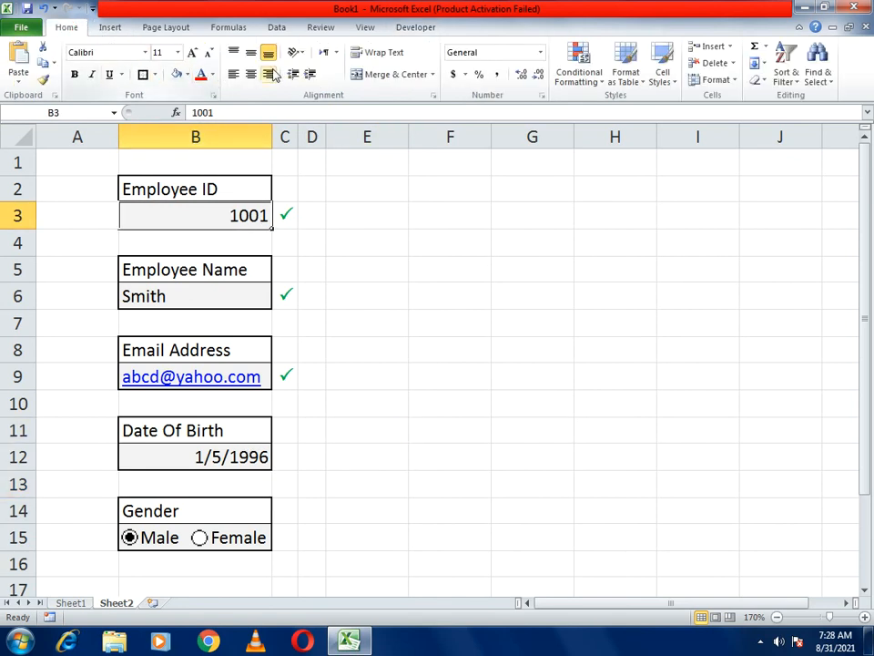
{"action": "left_click", "coordinate": [220, 298], "text": "ctrl"}
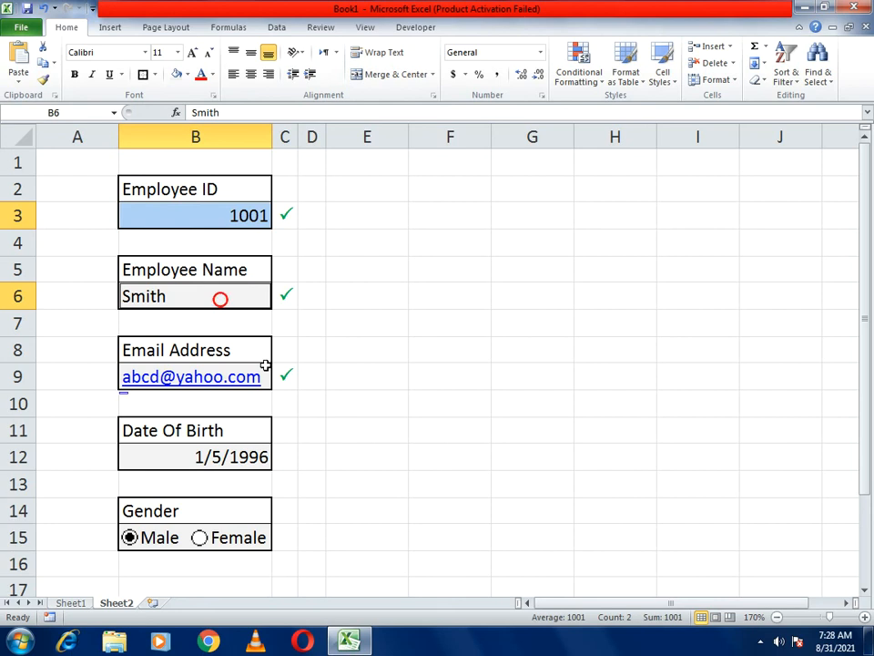
{"action": "left_click", "coordinate": [264, 374], "text": "ctrl"}
{"action": "left_click", "coordinate": [228, 456], "text": "ctrl"}
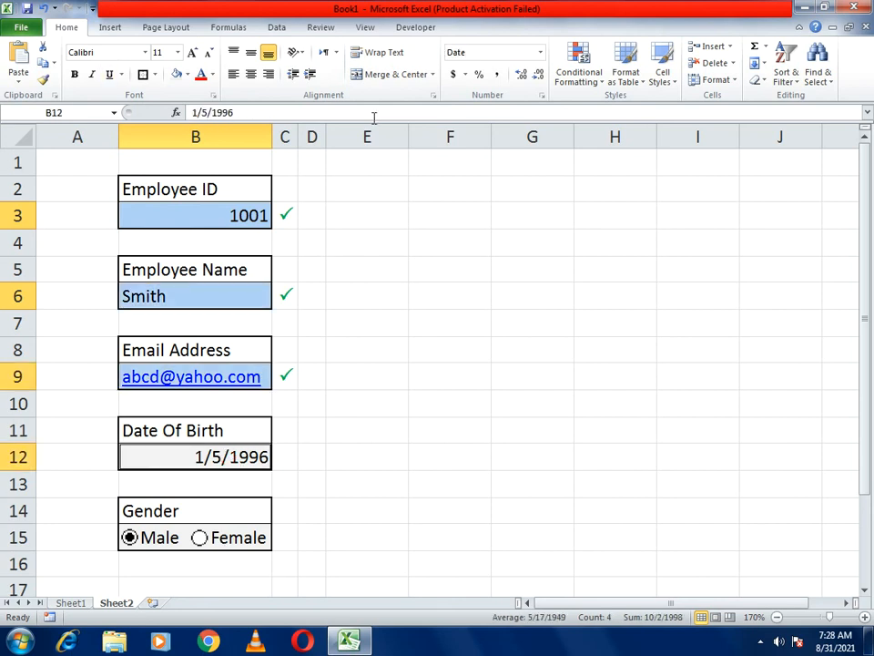
{"action": "left_click", "coordinate": [250, 73]}
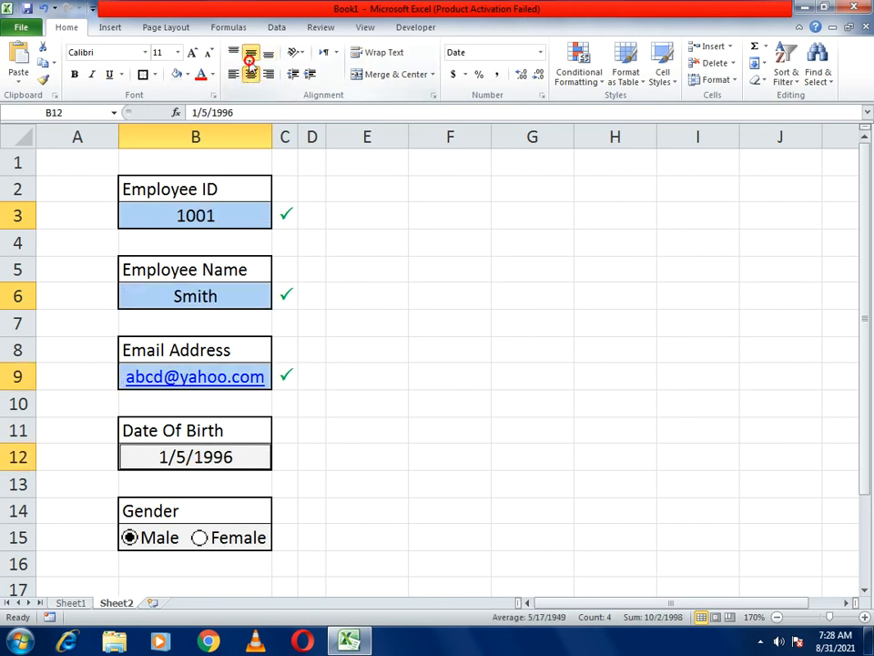
{"action": "left_click", "coordinate": [434, 359]}
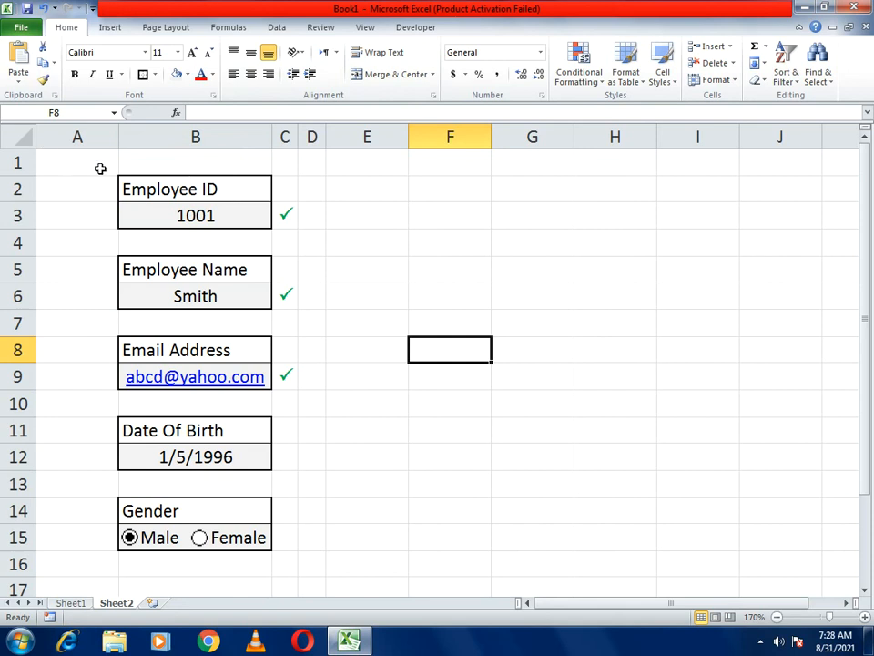
- Turn off Gridlines View on the Page Layout tab
{"action": "left_click", "coordinate": [109, 28]}
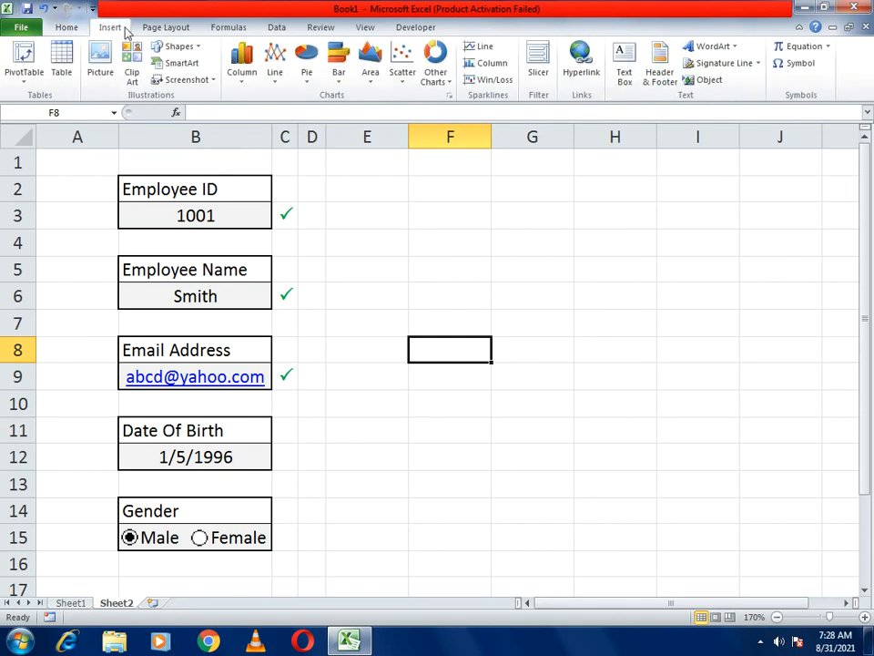
{"action": "left_click", "coordinate": [148, 30]}
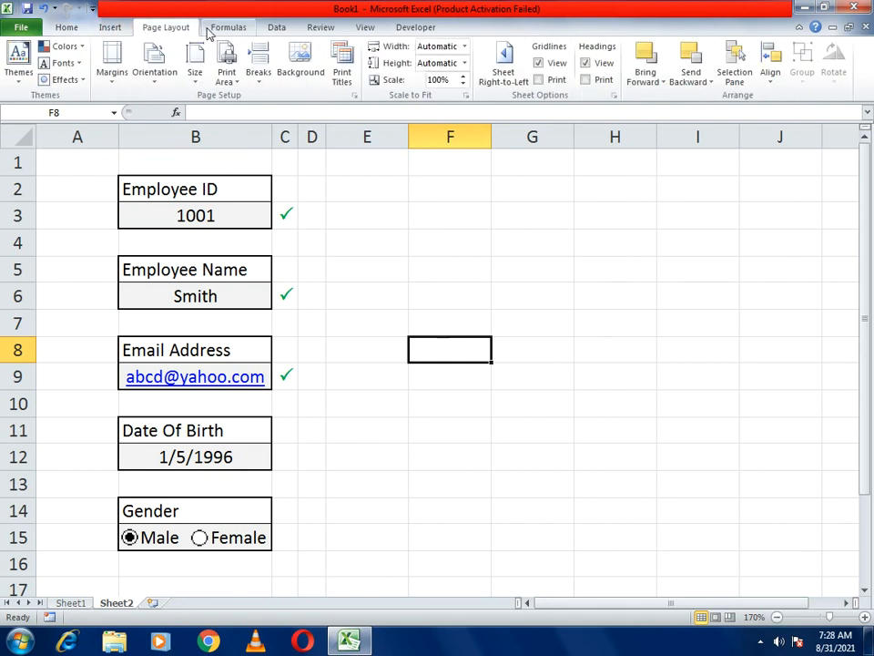
{"action": "left_click", "coordinate": [556, 64]}
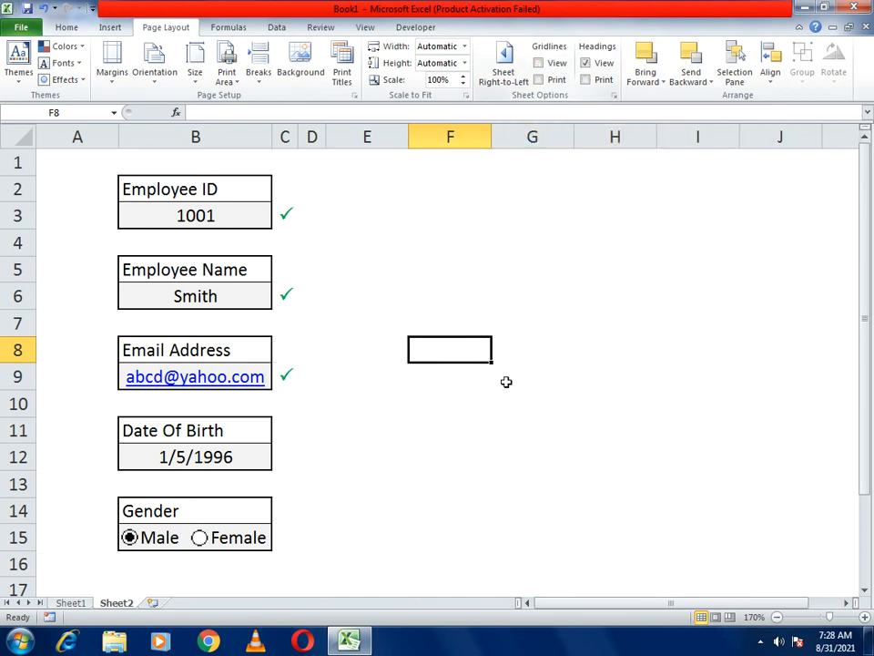
{"action": "left_click", "coordinate": [522, 446]}
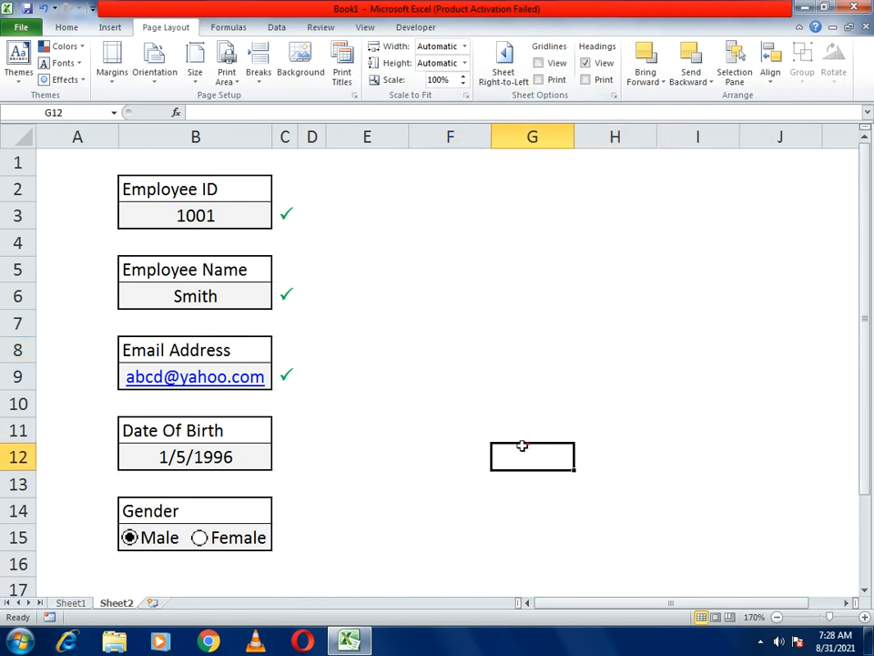
{"action": "left_click", "coordinate": [187, 215]}
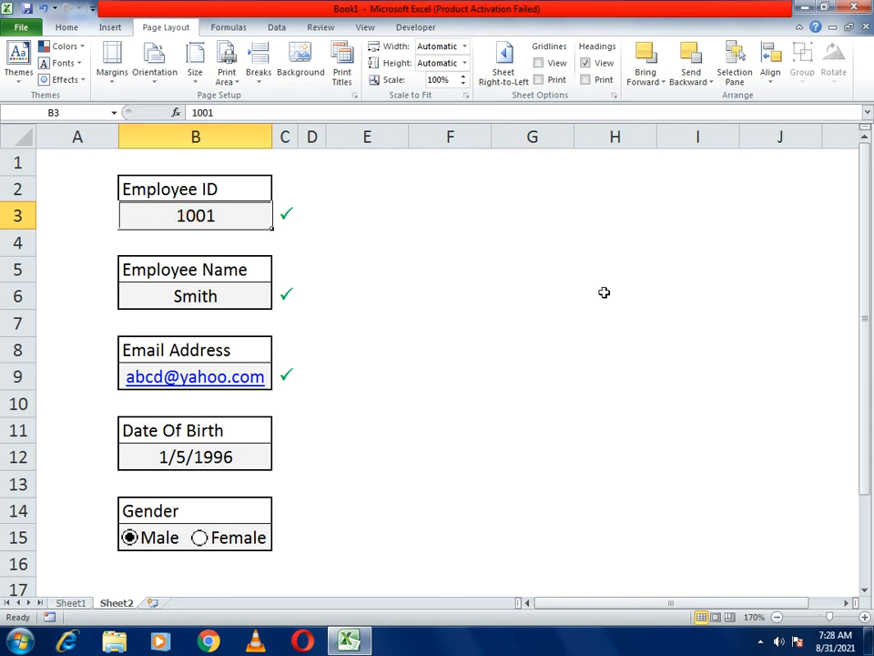
- Re-enter the Employee ID as 1001 in B3
{"action": "key", "text": "Delete"}
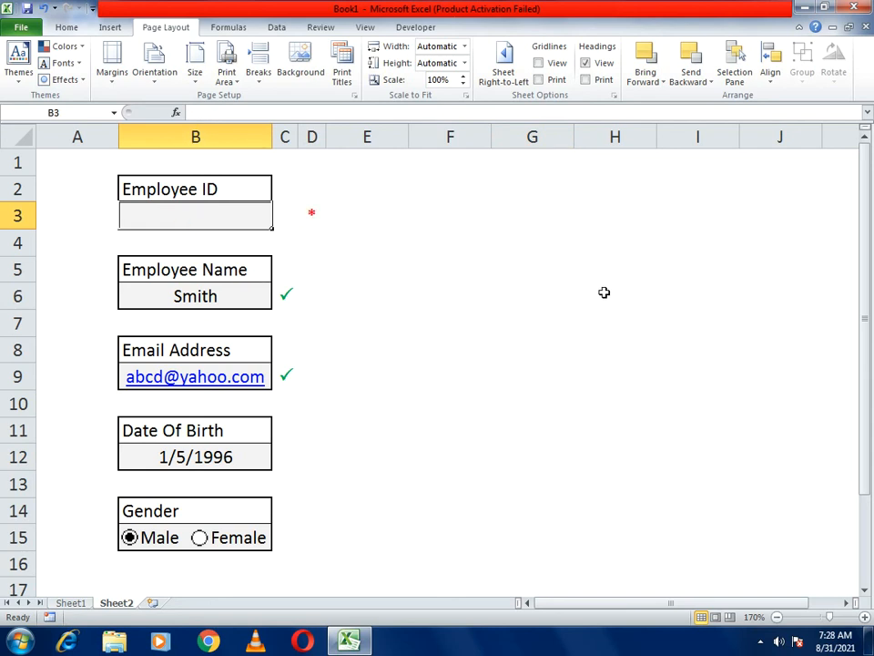
{"action": "type", "text": "1001"}
{"action": "key", "text": "Return"}
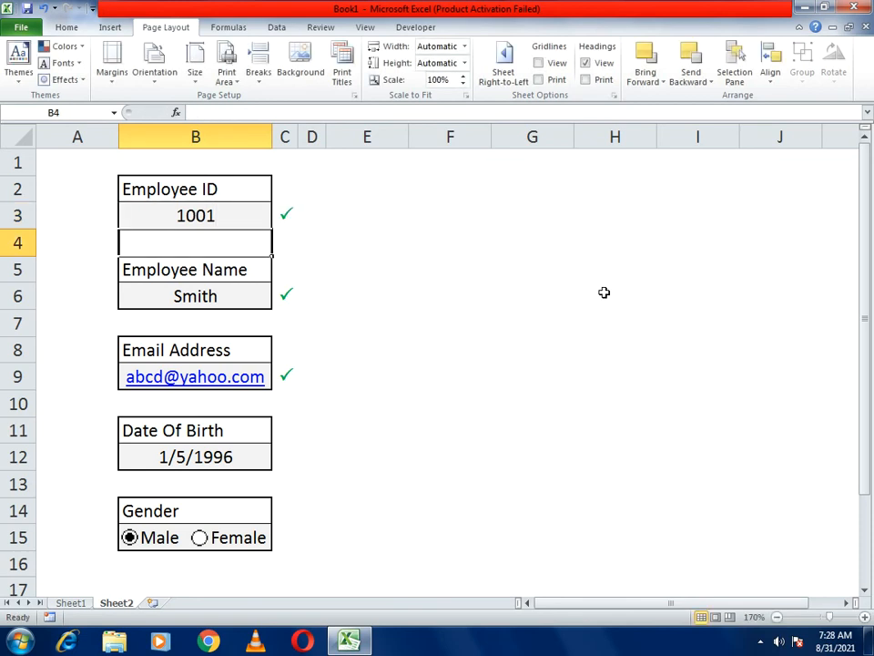
- Test the name field with 1234, then enter a text-only employee name
{"action": "key", "text": "Down"}
{"action": "key", "text": "Down"}
{"action": "key", "text": "Down"}
{"action": "key", "text": "Up"}
{"action": "type", "text": "1234"}
{"action": "key", "text": "Return"}
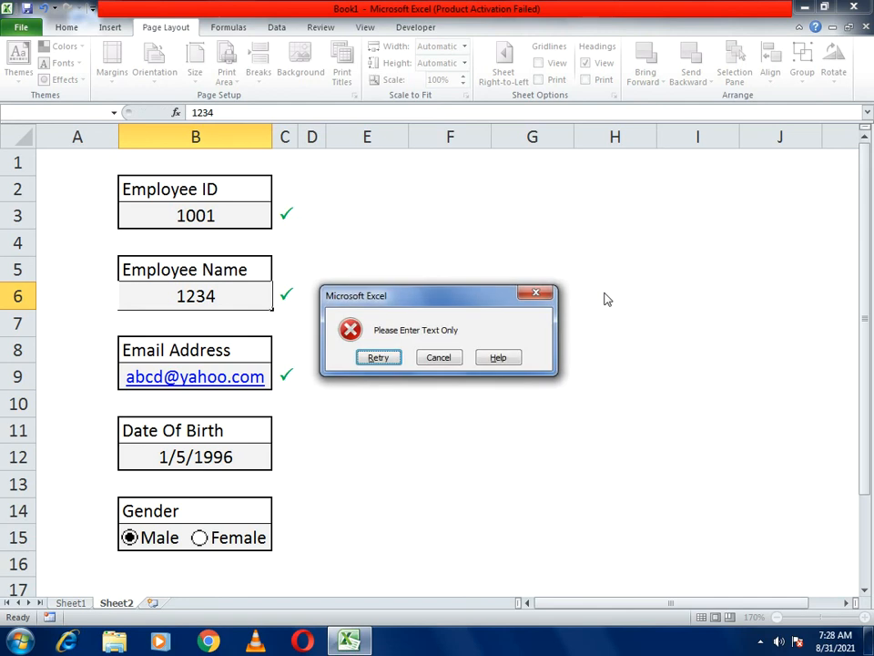
{"action": "key", "text": "Return"}
{"action": "type", "text": "John"}
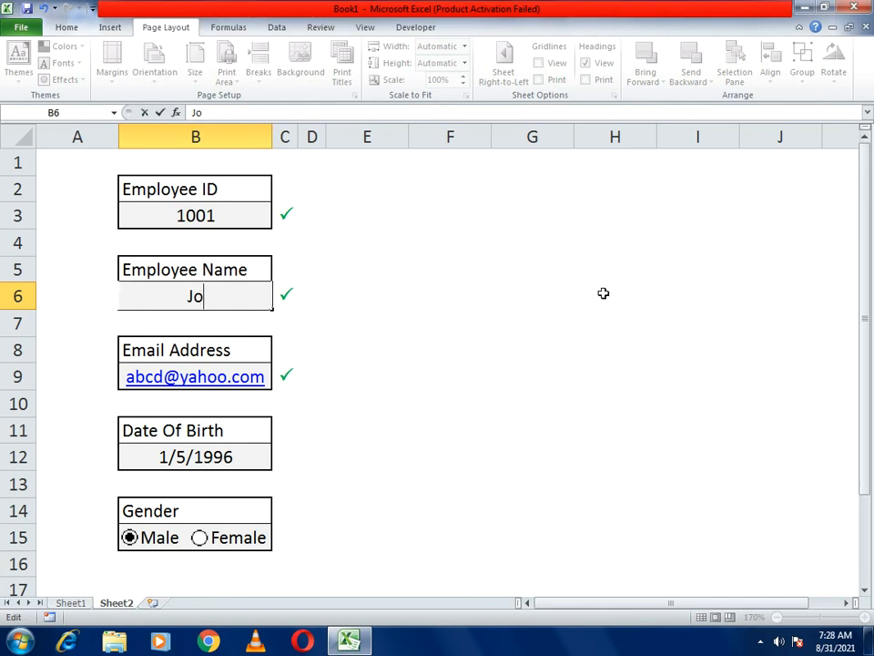
{"action": "key", "text": "Down"}
{"action": "key", "text": "Down"}
{"action": "key", "text": "Down"}
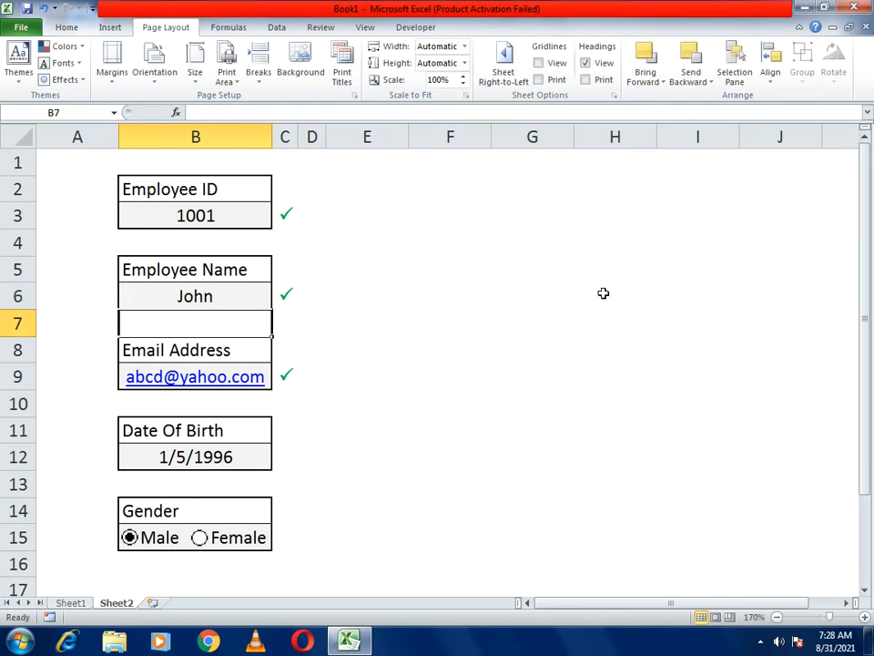
- Test the email field with cdc and 2123, then enter a valid gmail.com address
{"action": "type", "text": "cdc"}
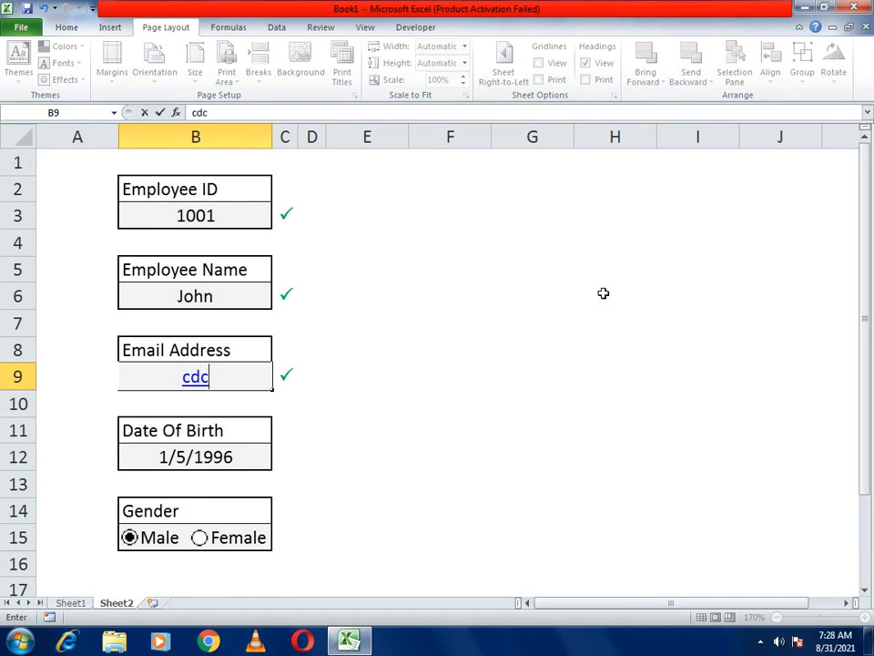
{"action": "key", "text": "Return"}
{"action": "key", "text": "Return"}
{"action": "type", "text": "2123"}
{"action": "key", "text": "Return"}
{"action": "key", "text": "Return"}
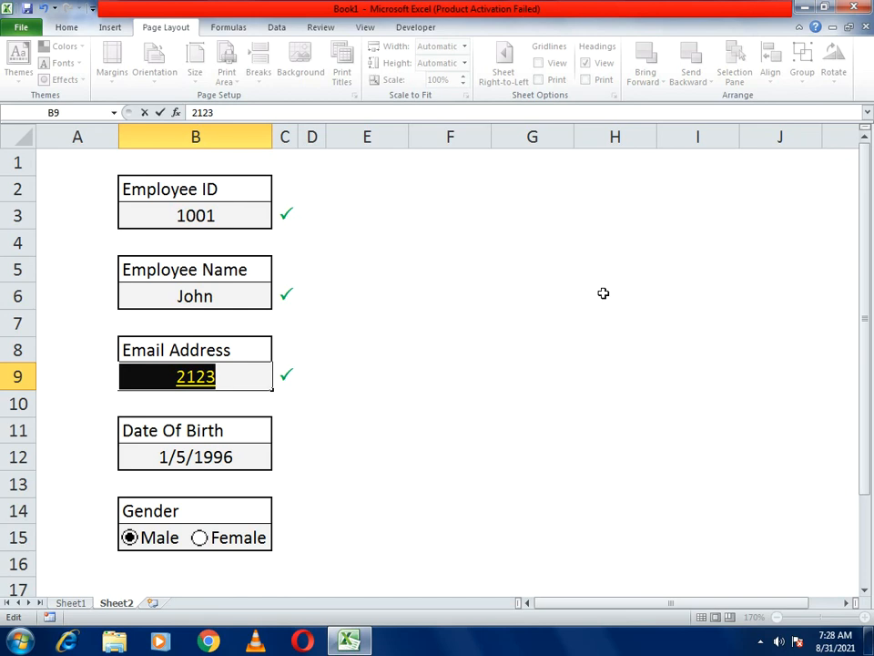
{"action": "key", "text": "Return"}
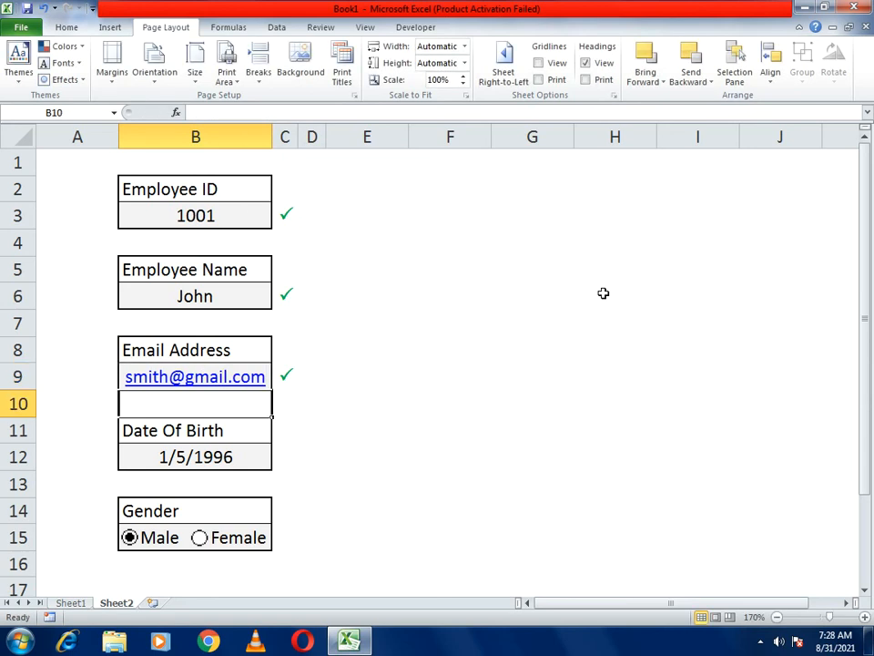
{"action": "key", "text": "Down"}
{"action": "key", "text": "Down"}
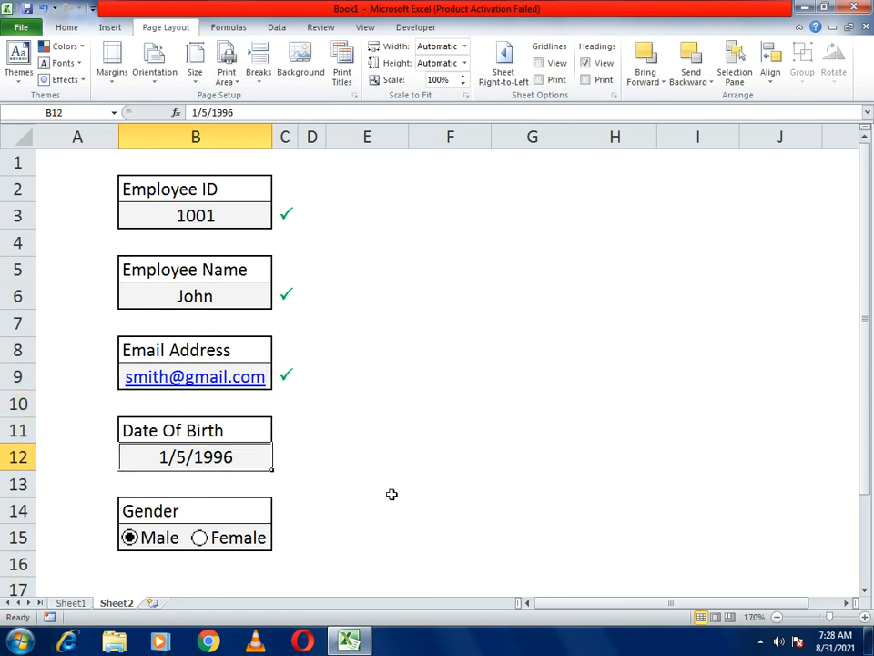